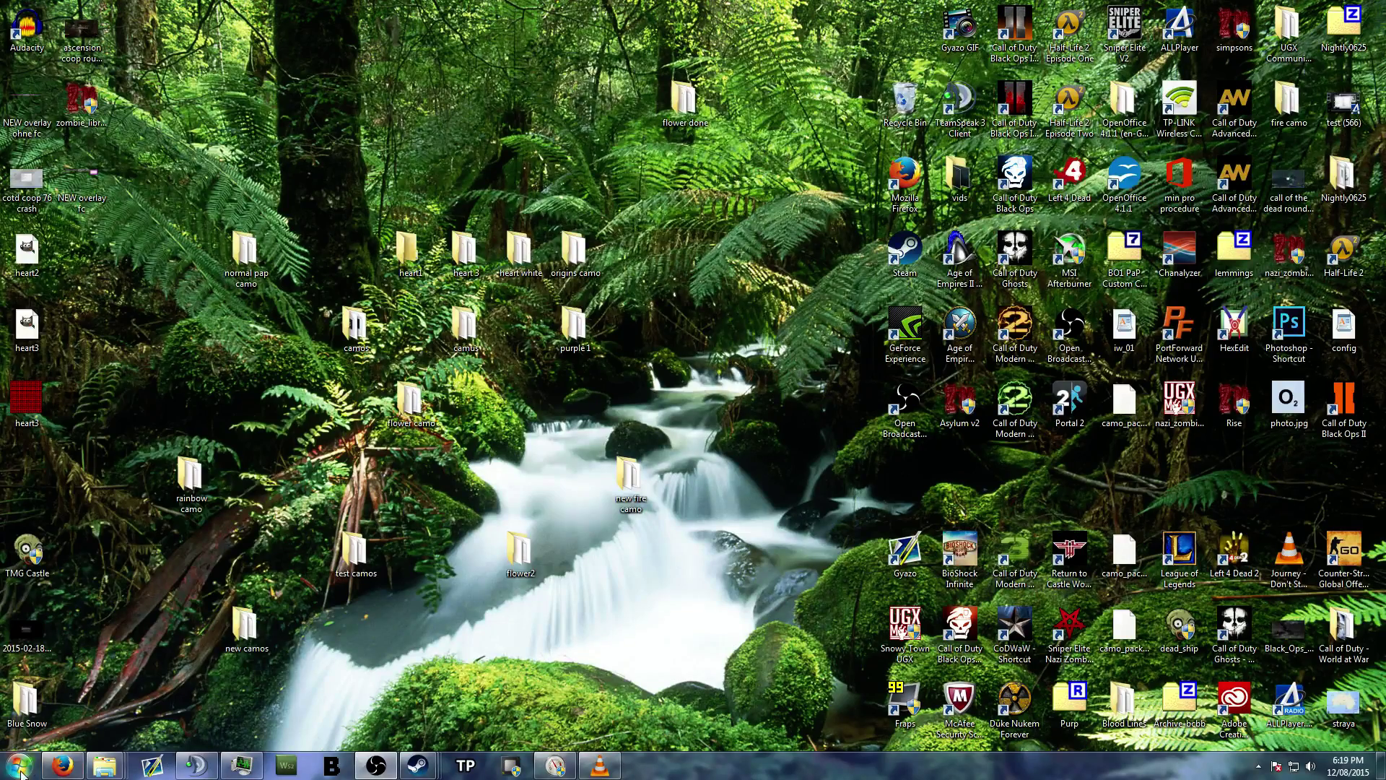
Step: Open Paint and resize the blank canvas to about 401 × 396 px
click(18, 766)
click(49, 570)
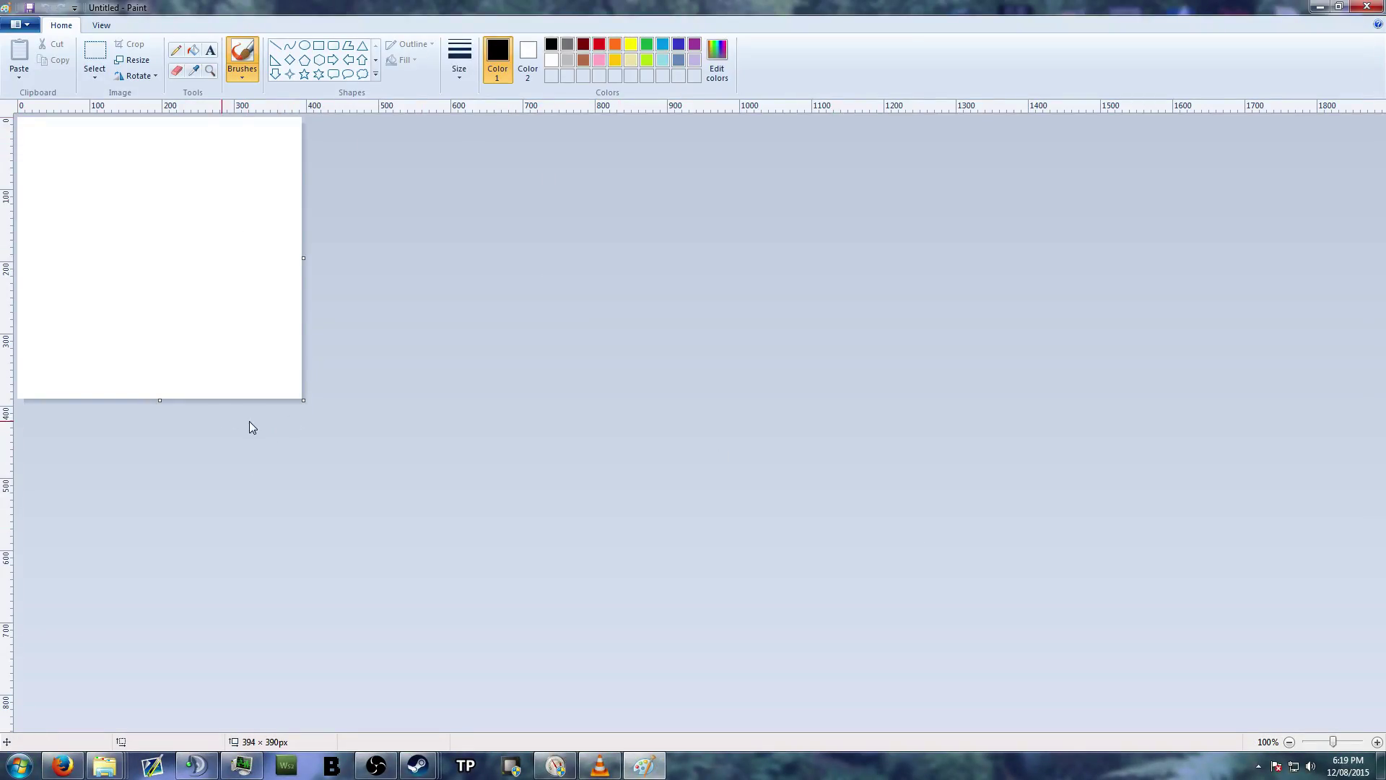
drag(306, 407, 307, 404)
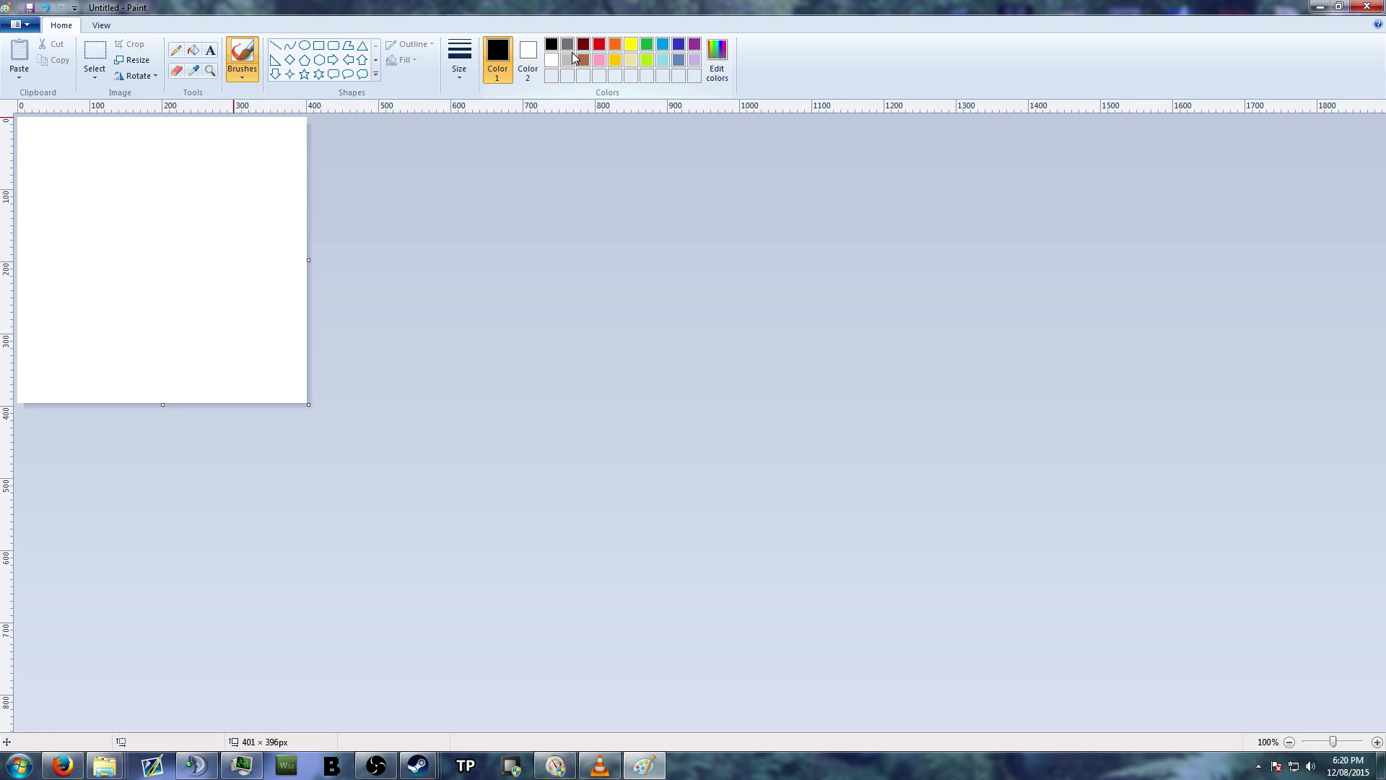
Step: Fill the whole canvas with the indigo palette color
click(680, 45)
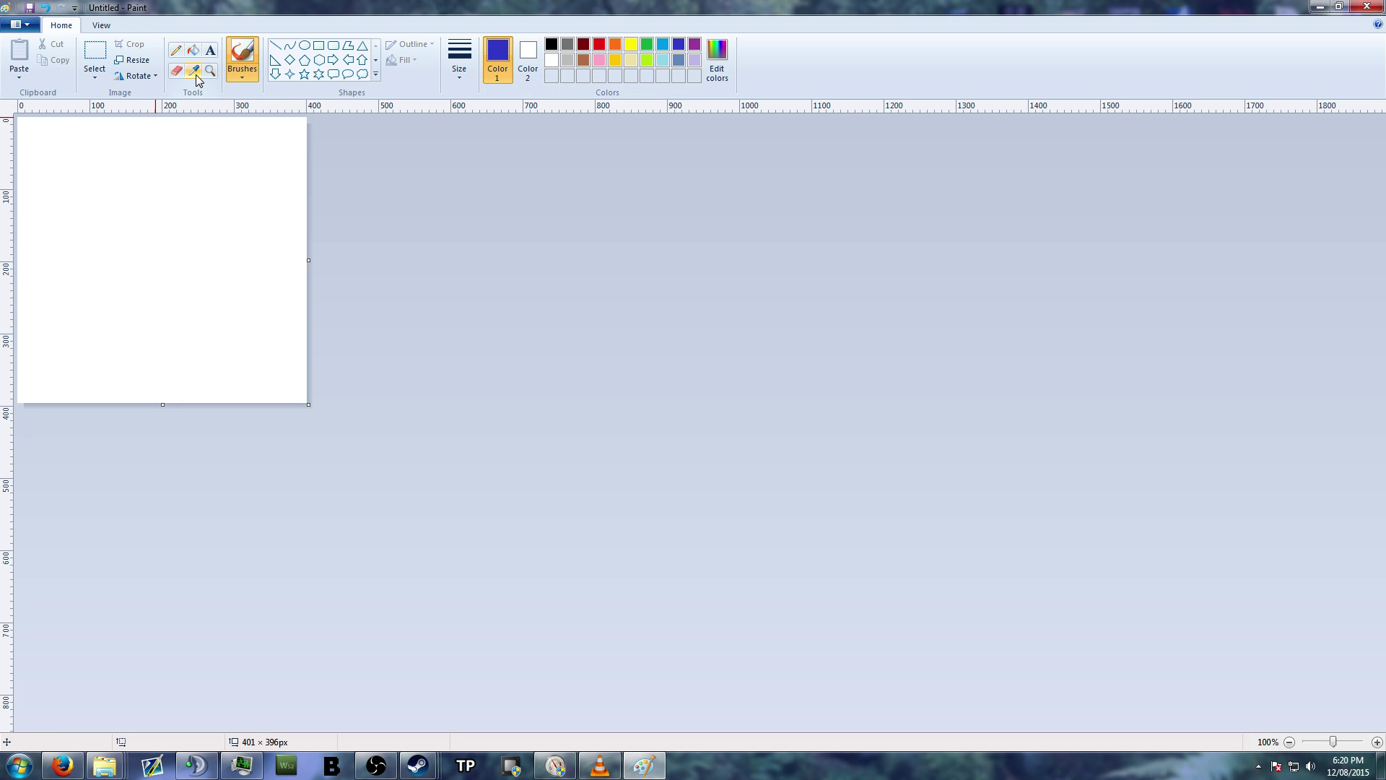
click(193, 51)
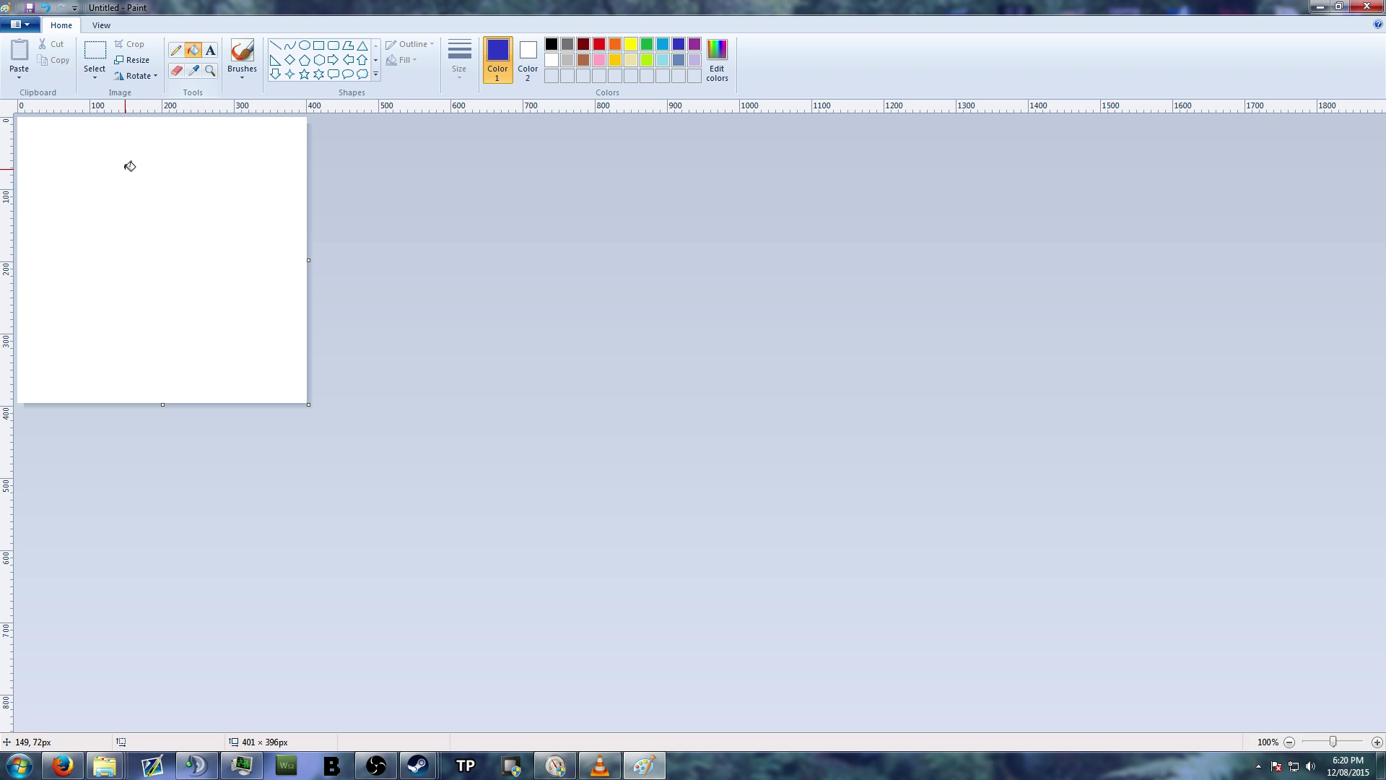
click(128, 166)
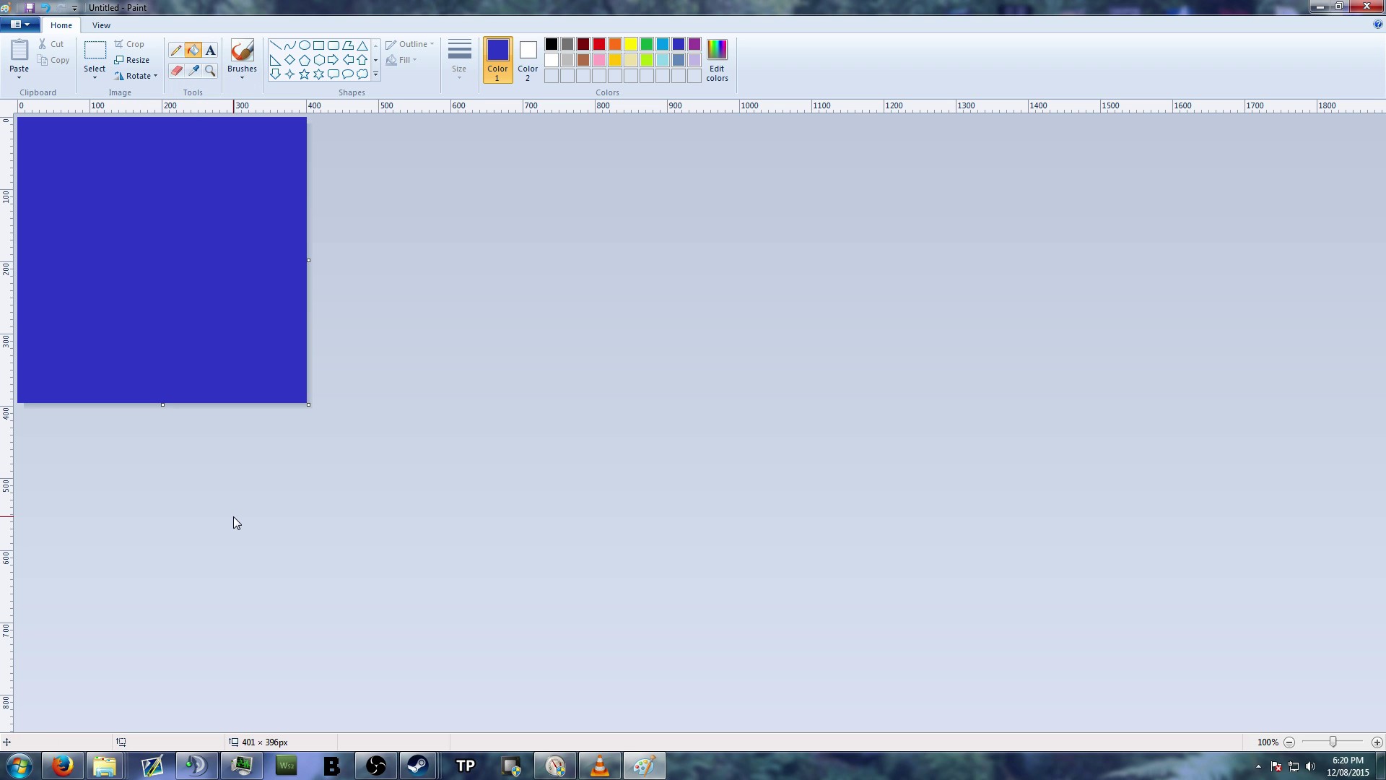
Step: Draw a trial turquoise diagonal line about 89 × 86 px near the canvas's upper-left corner and thicken it into a wide stripe
click(662, 45)
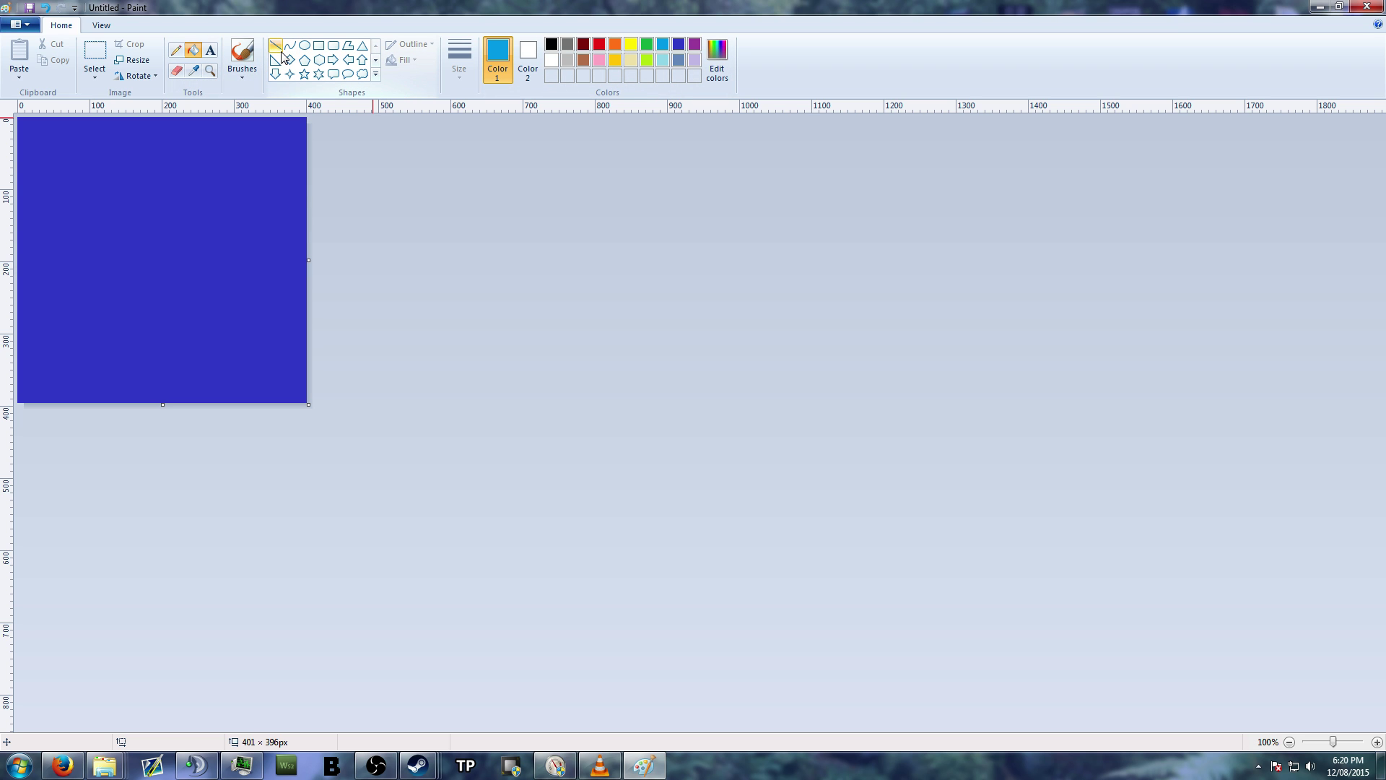
click(176, 49)
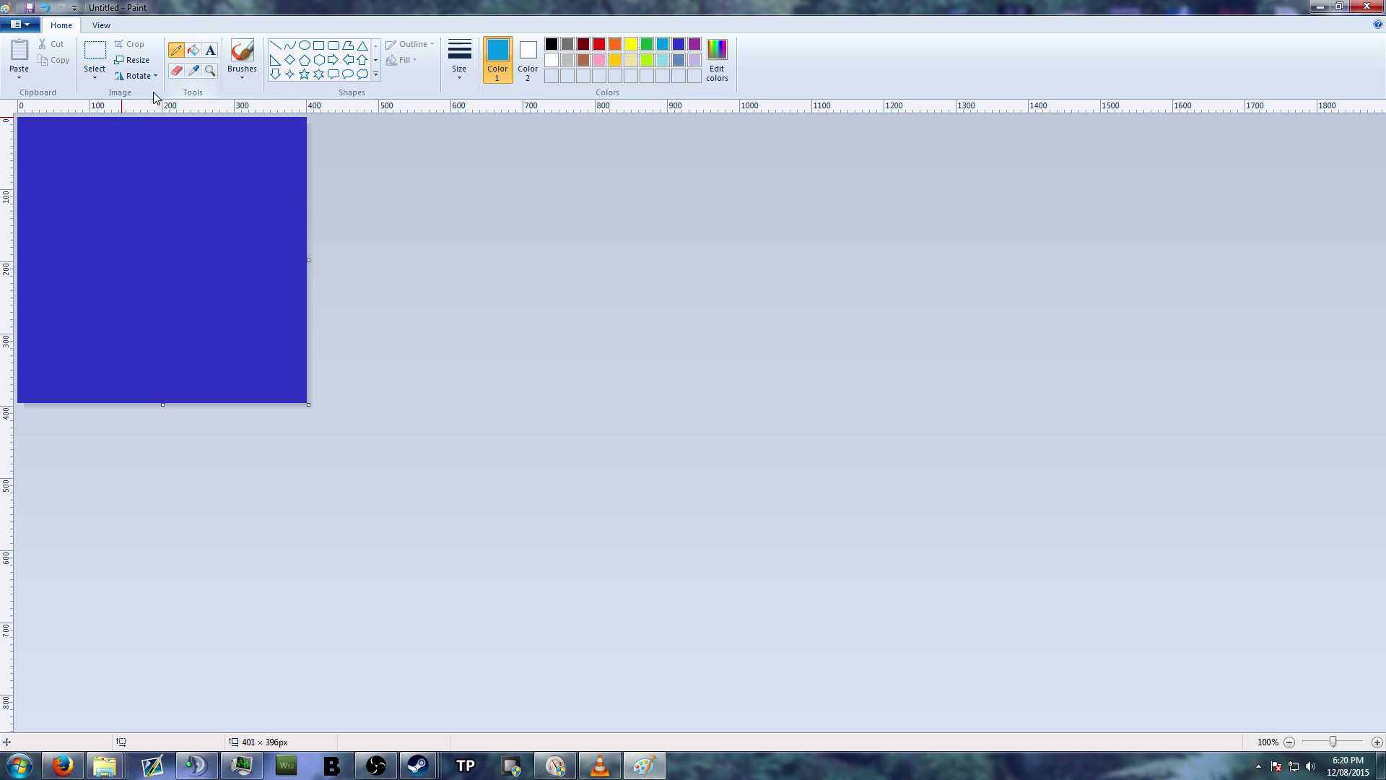
click(274, 46)
drag(28, 205, 92, 144)
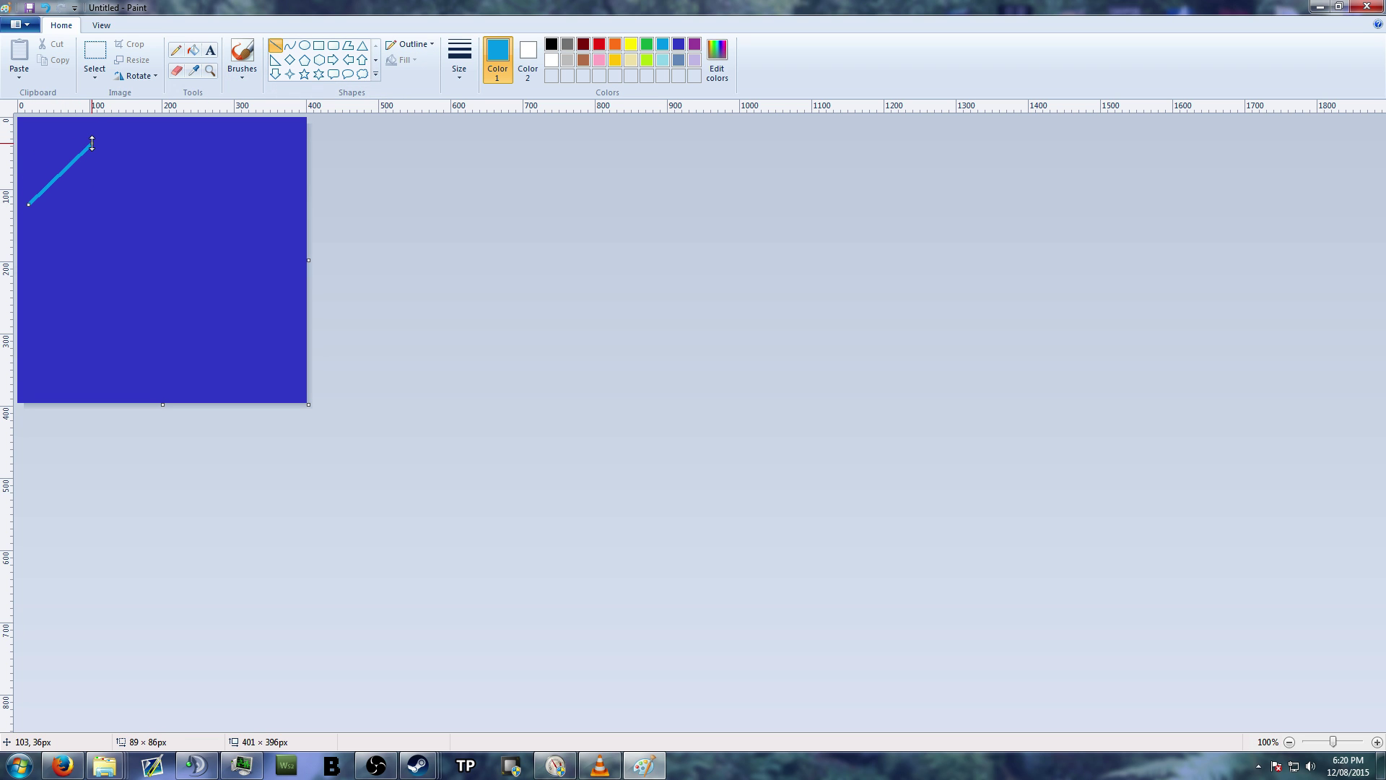
key(ctrl+plus)
key(ctrl+plus)
key(ctrl+plus)
key(ctrl+plus)
key(ctrl+plus)
key(ctrl+plus)
key(ctrl+plus)
key(ctrl+plus)
key(ctrl+plus)
key(ctrl+plus)
key(ctrl+plus)
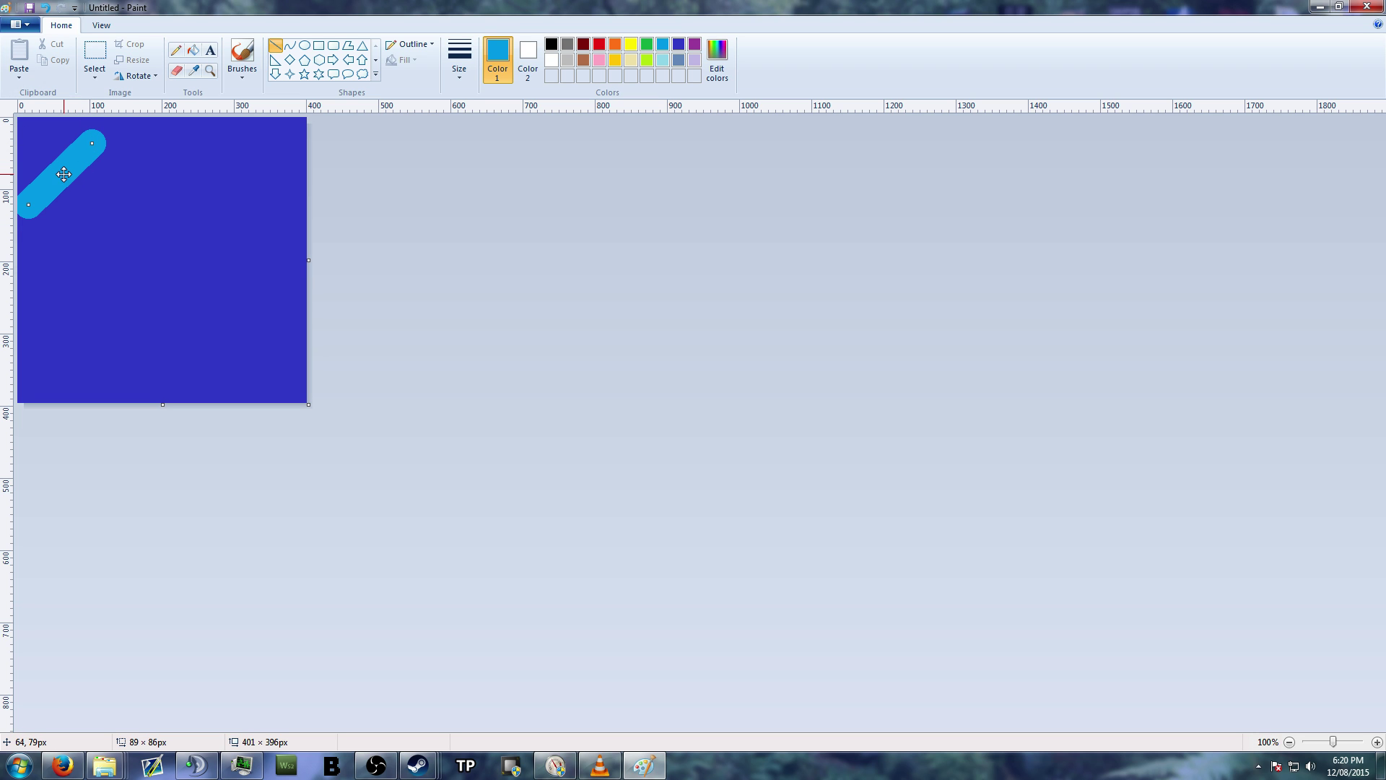
Step: Undo the trial line and draw five thick, parallel turquoise diagonal stripes across the whole indigo canvas
key(ctrl+z)
drag(24, 212, 164, 68)
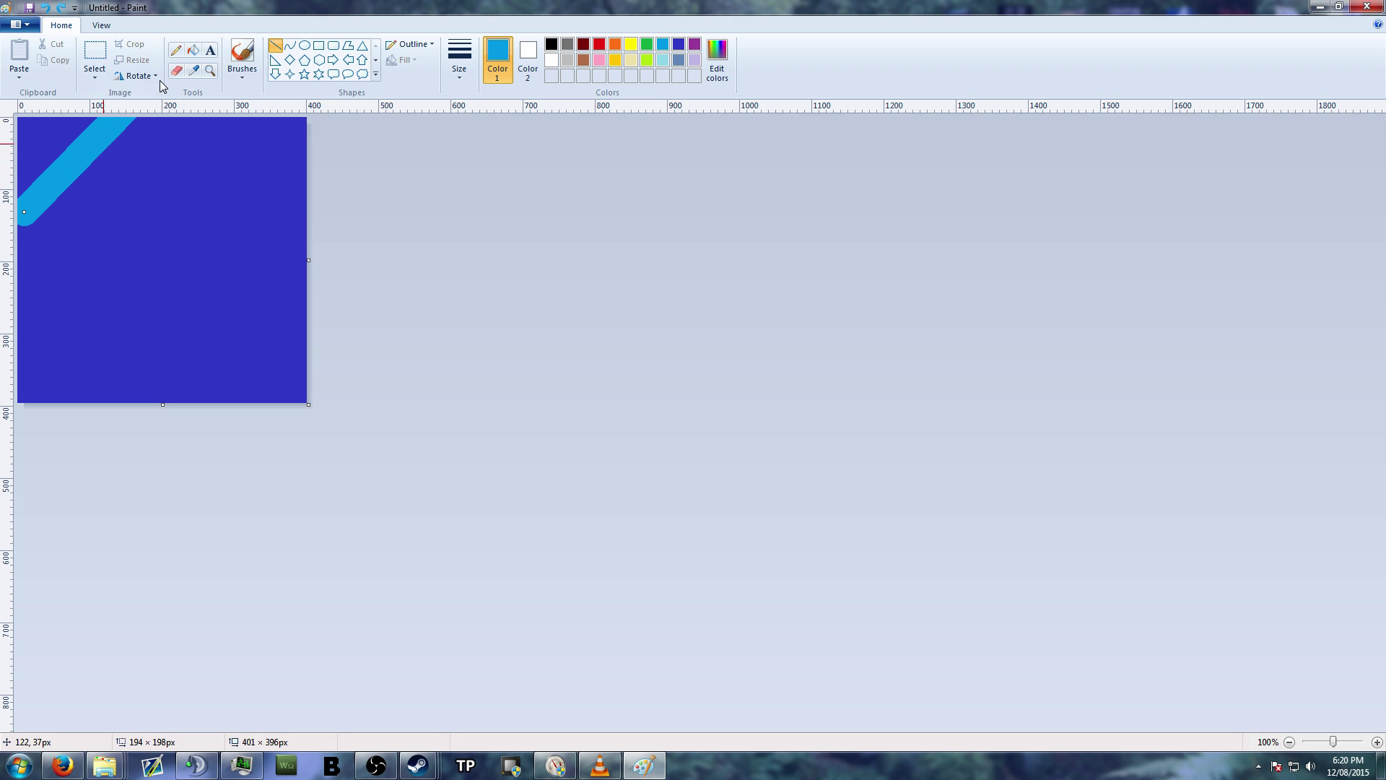
click(212, 124)
drag(212, 125, 6, 330)
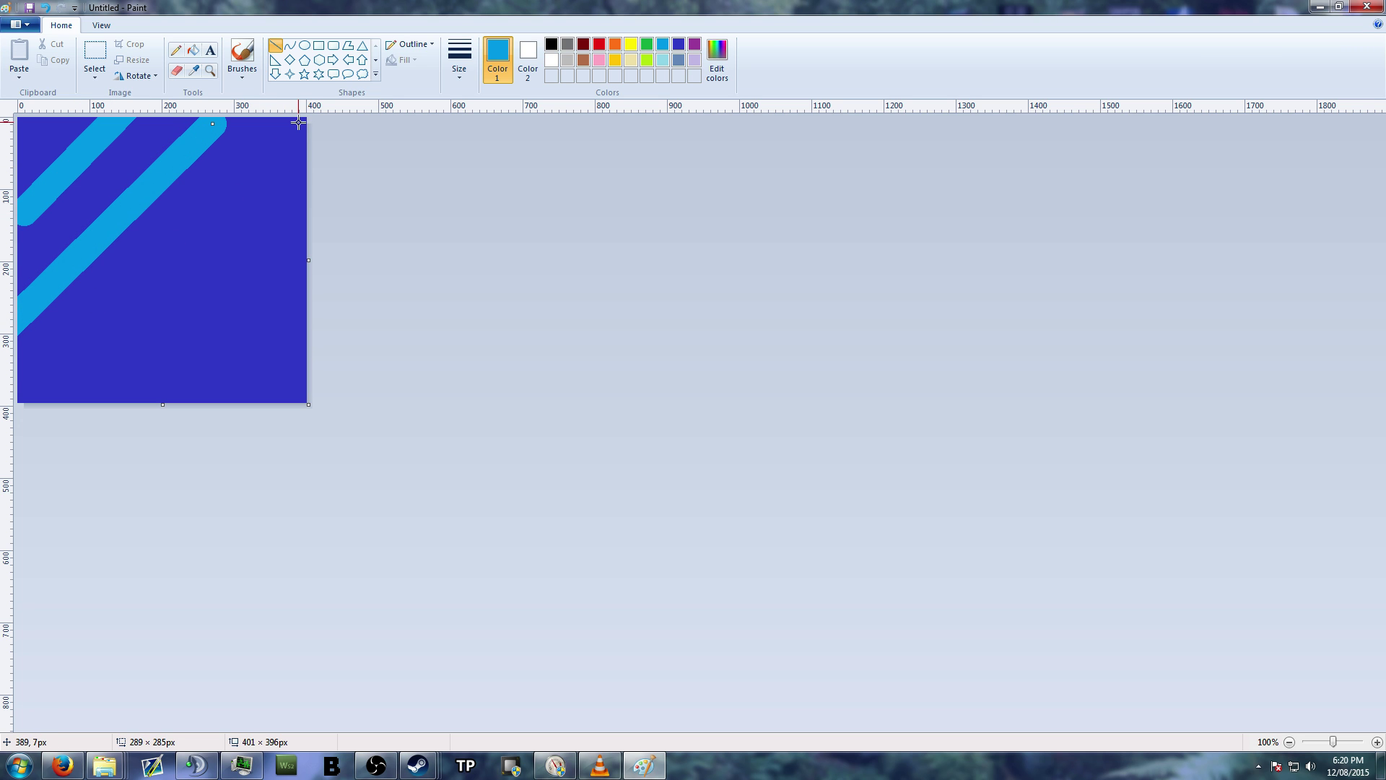
click(298, 123)
drag(298, 122, 24, 402)
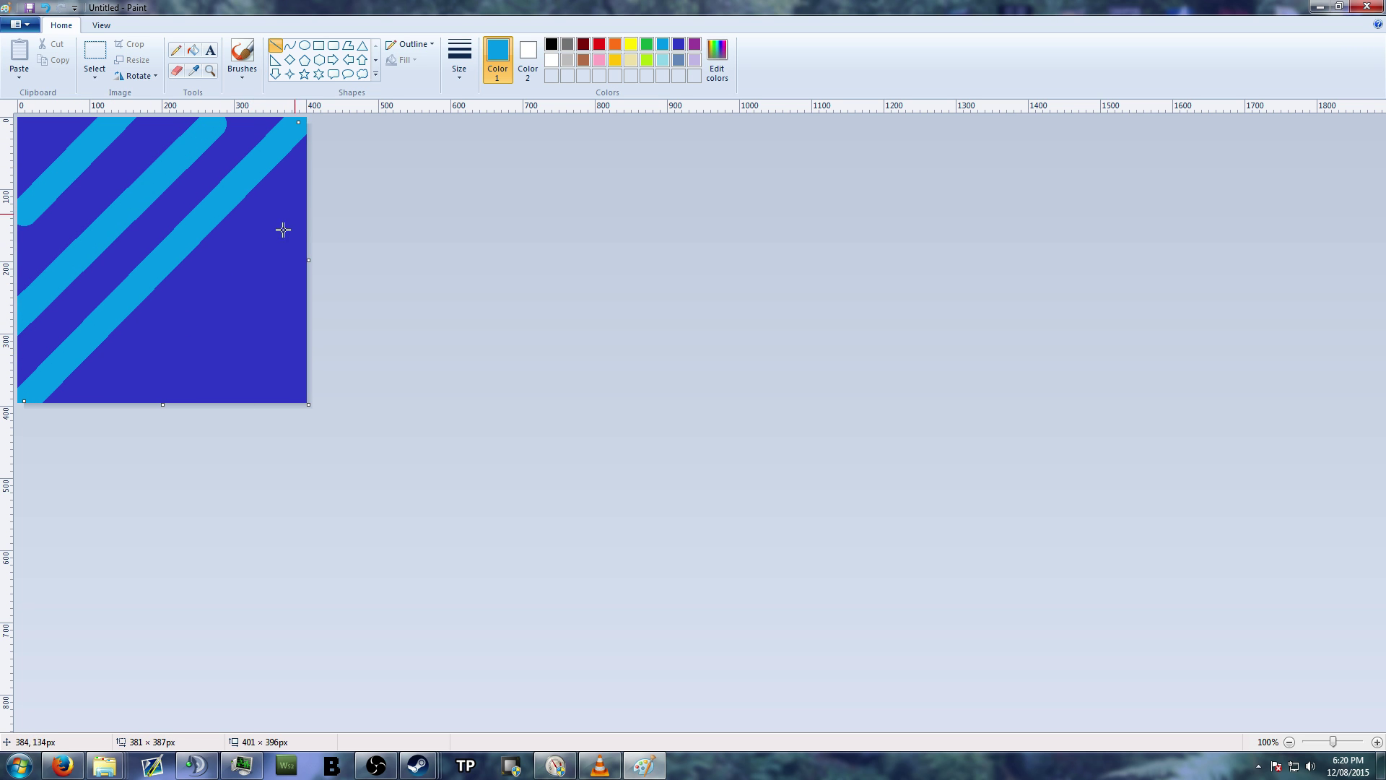
drag(303, 203, 113, 407)
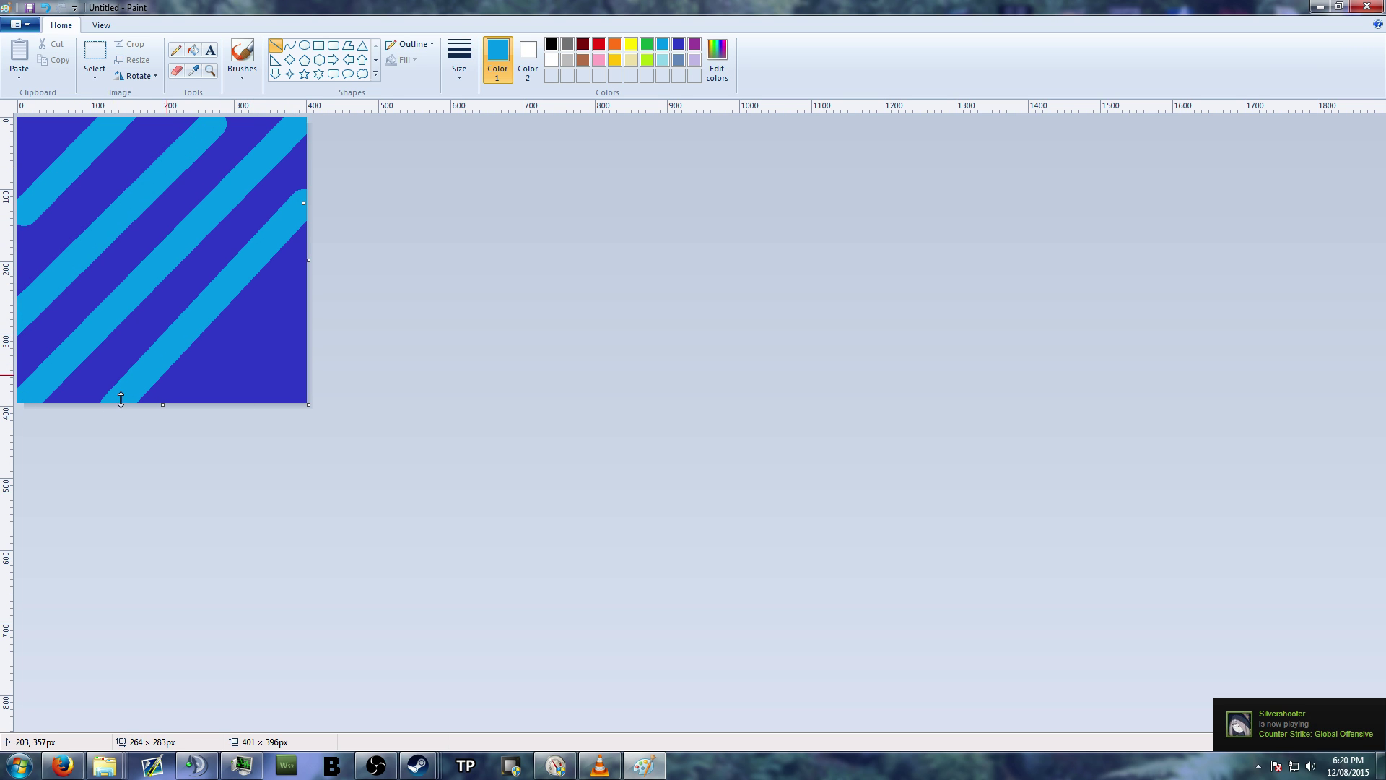
click(300, 291)
drag(300, 291, 192, 409)
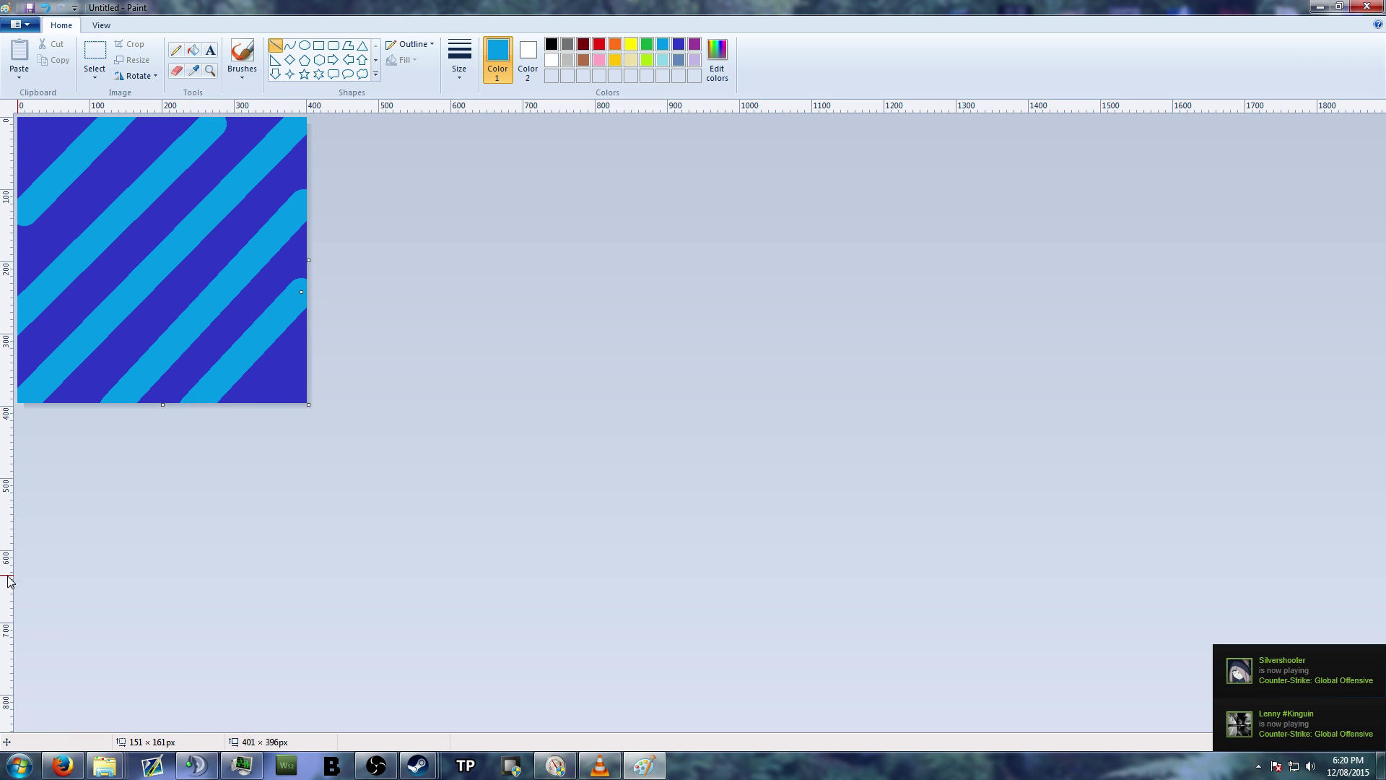
click(512, 274)
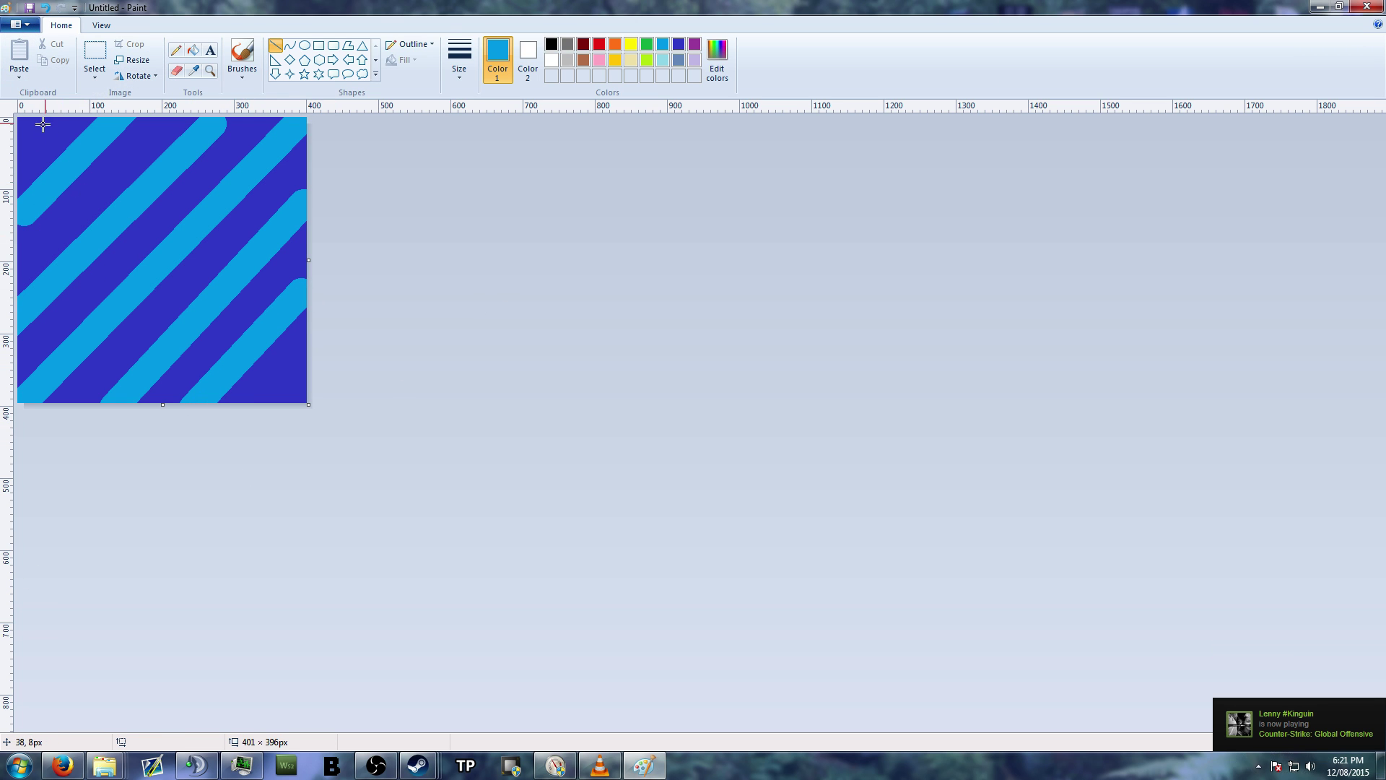
Step: Save the picture to the Desktop as a JPEG named "blue stripe" and close Paint
click(20, 24)
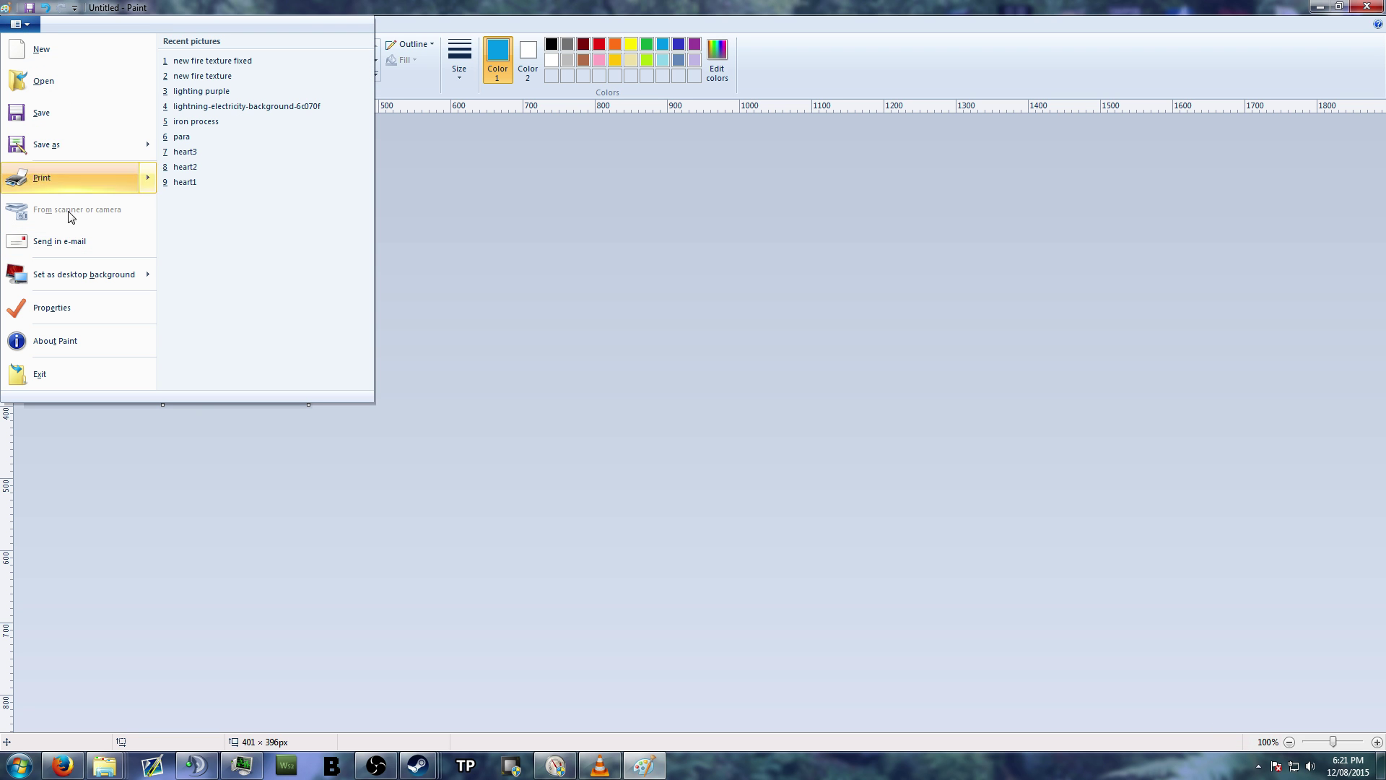
mouse_move(72, 145)
click(209, 103)
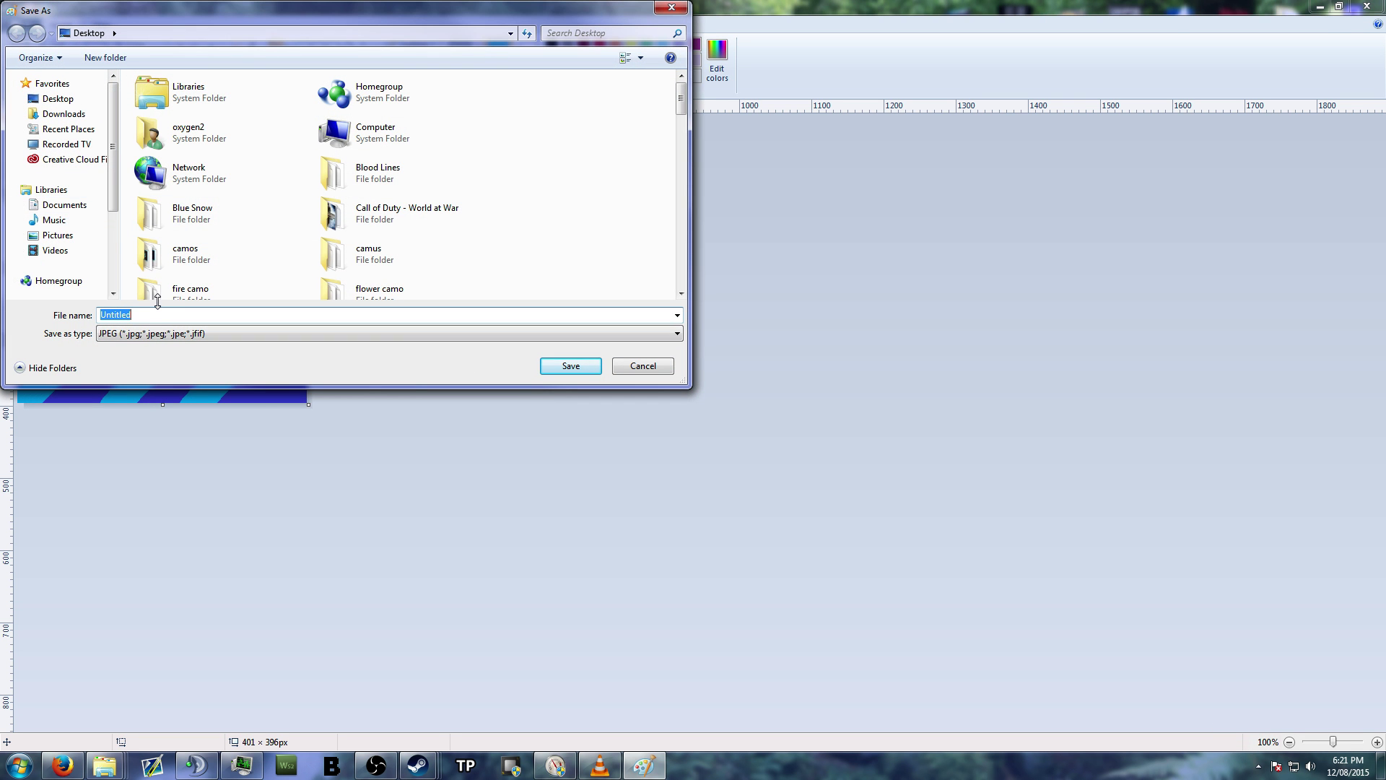
text(blue )
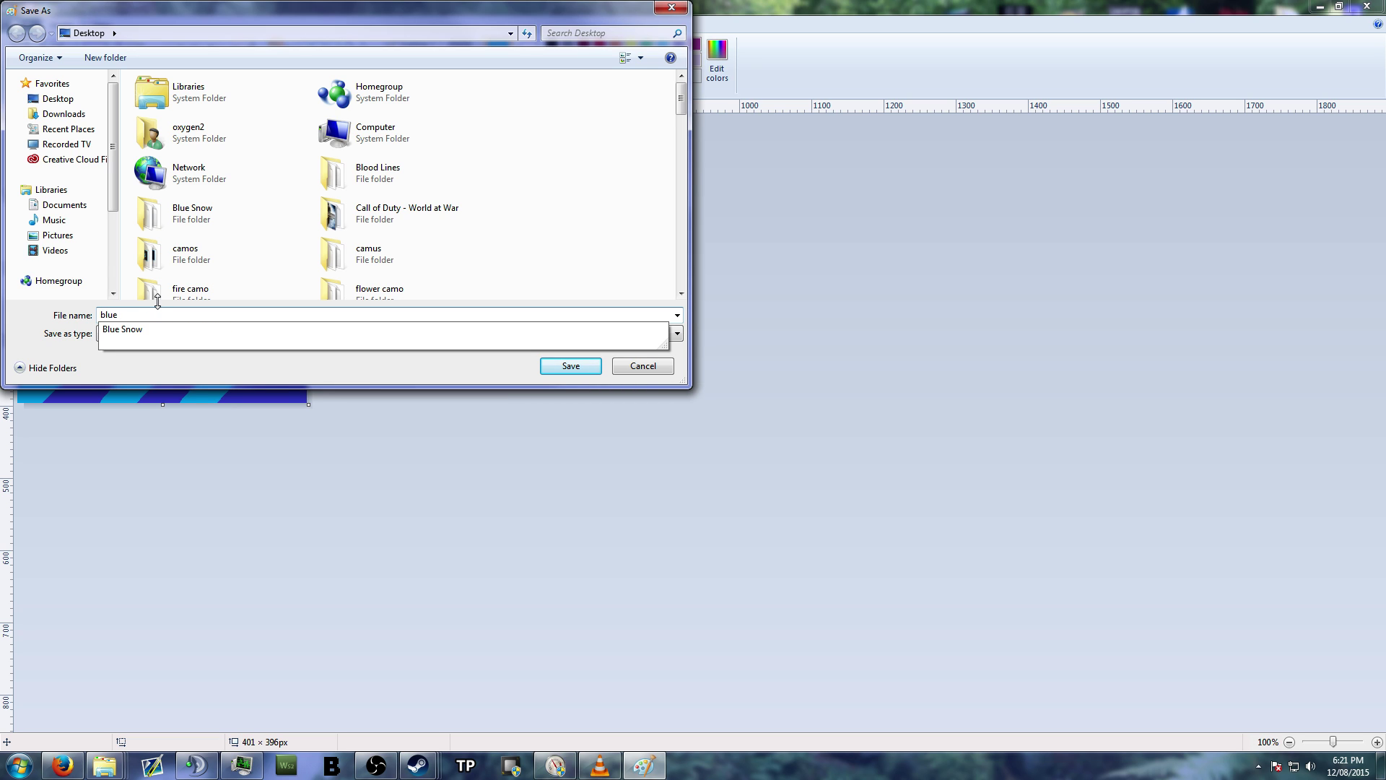
text(stri)
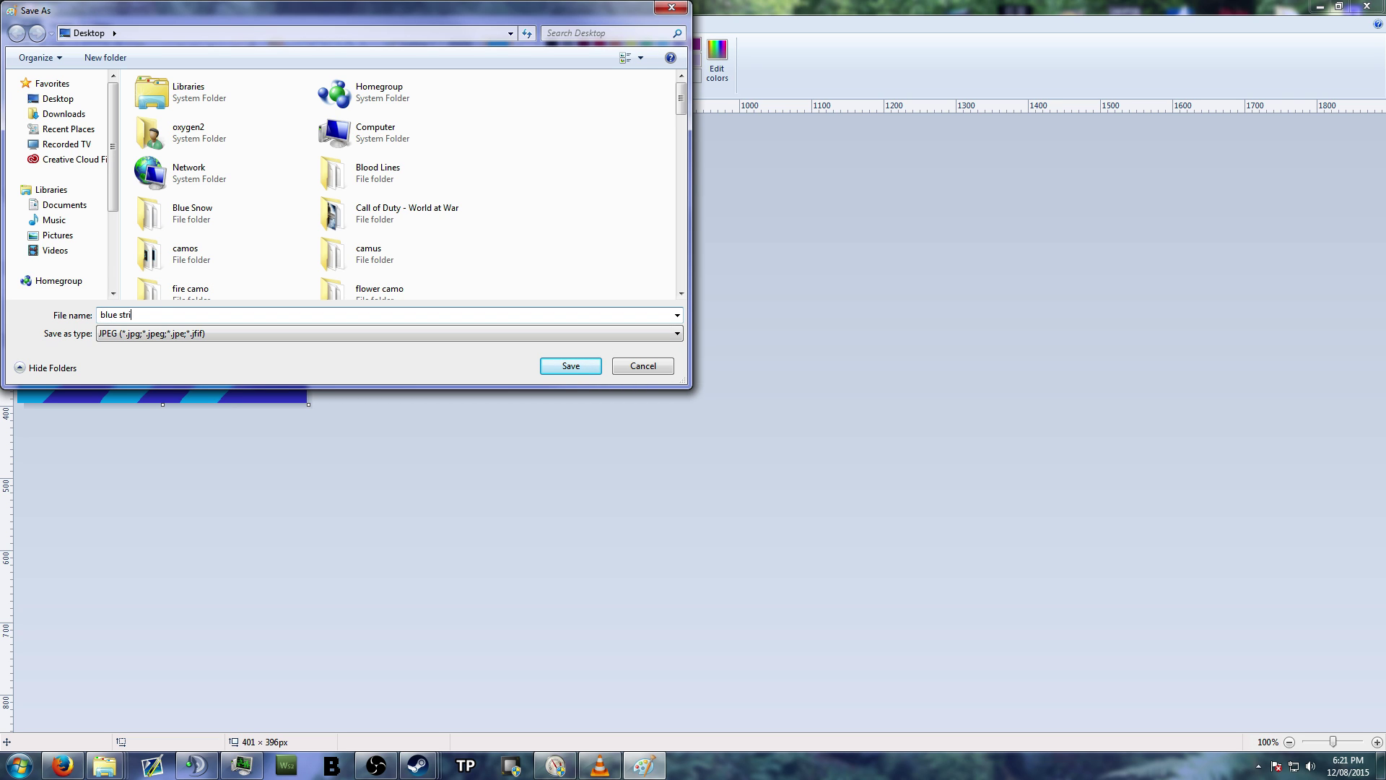
text(pe)
click(582, 370)
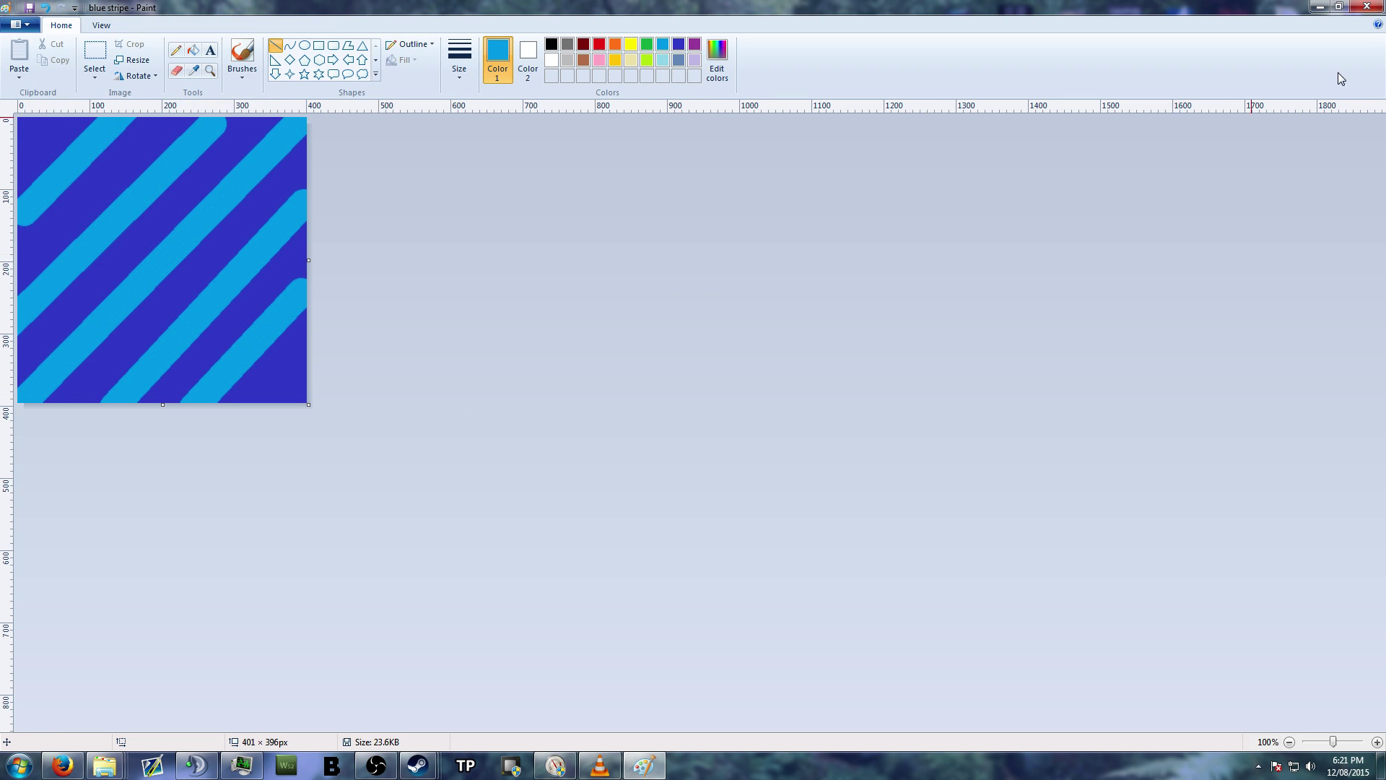
click(1366, 9)
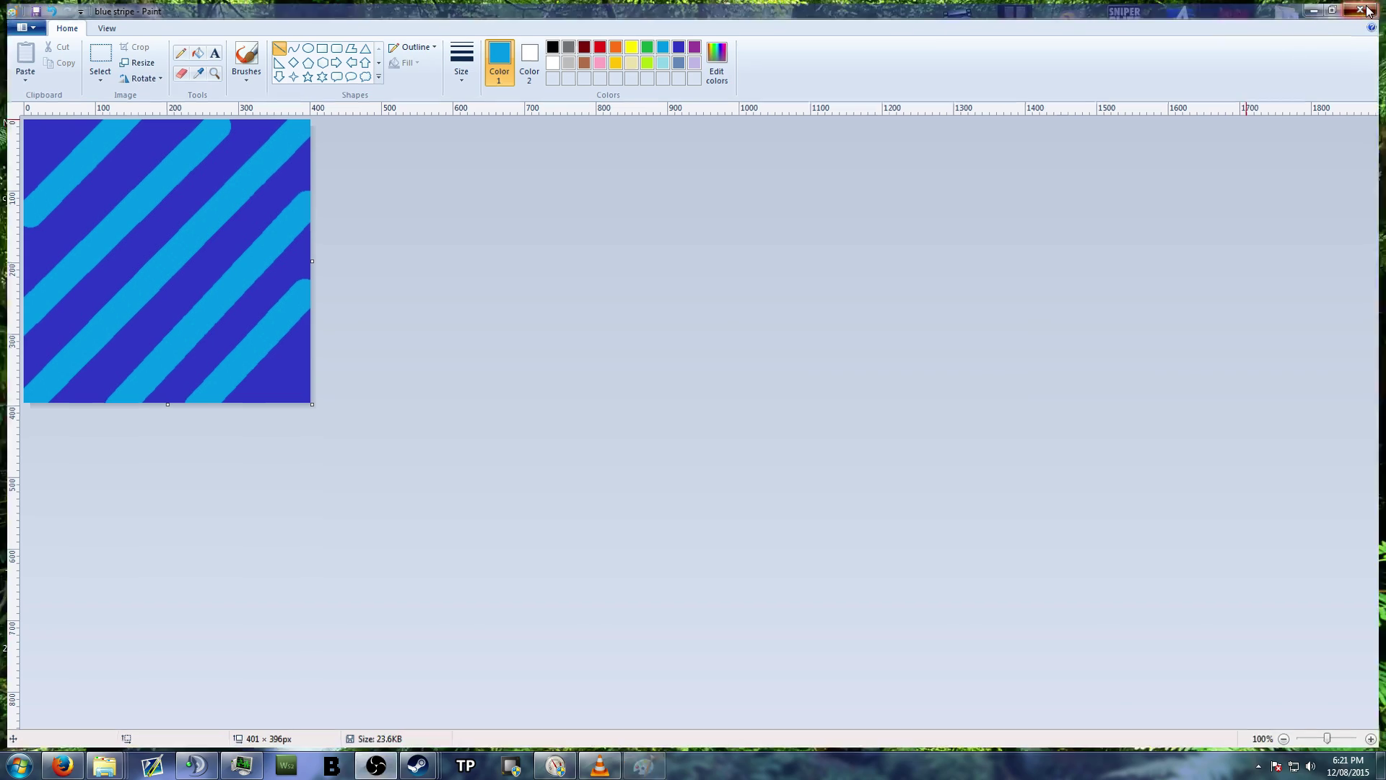
Step: Create a new desktop folder named "blue stripe camo"
right_click(251, 365)
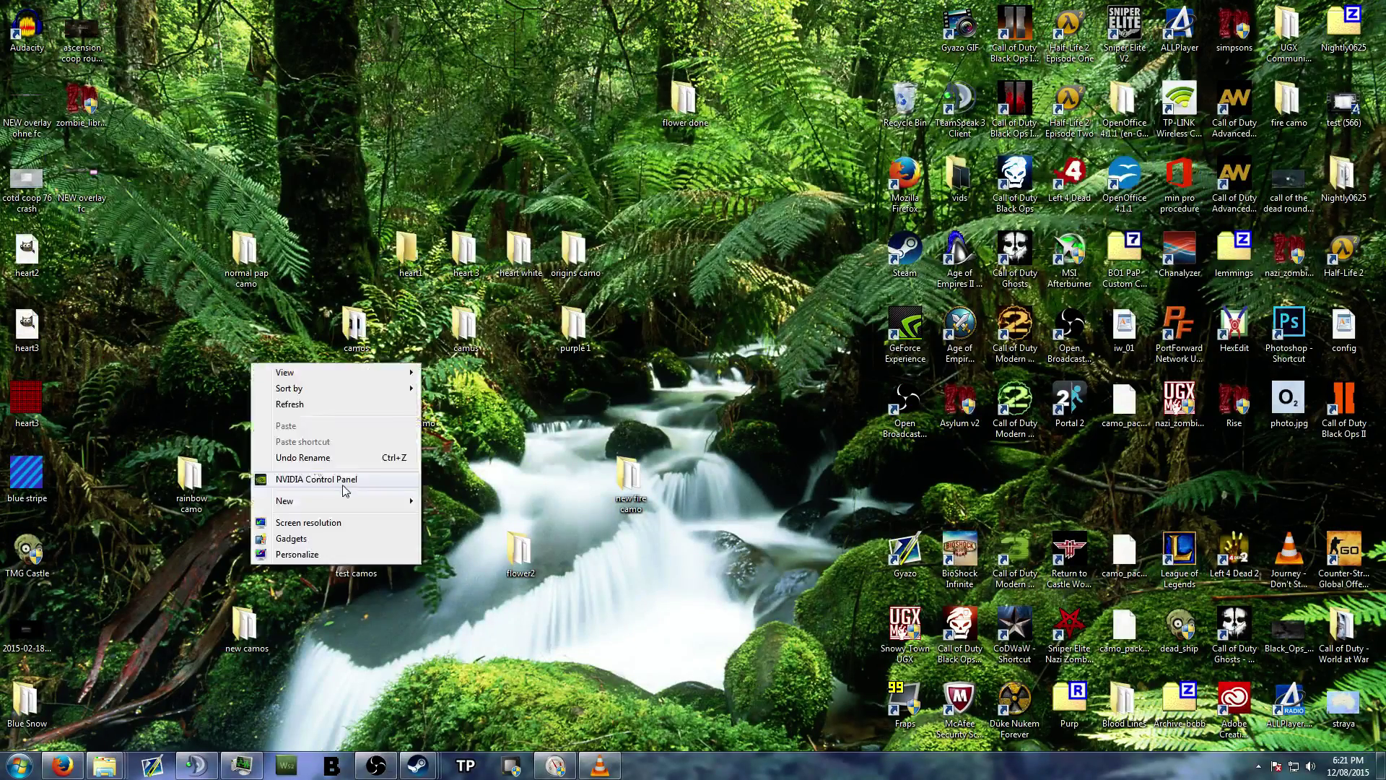
mouse_move(388, 504)
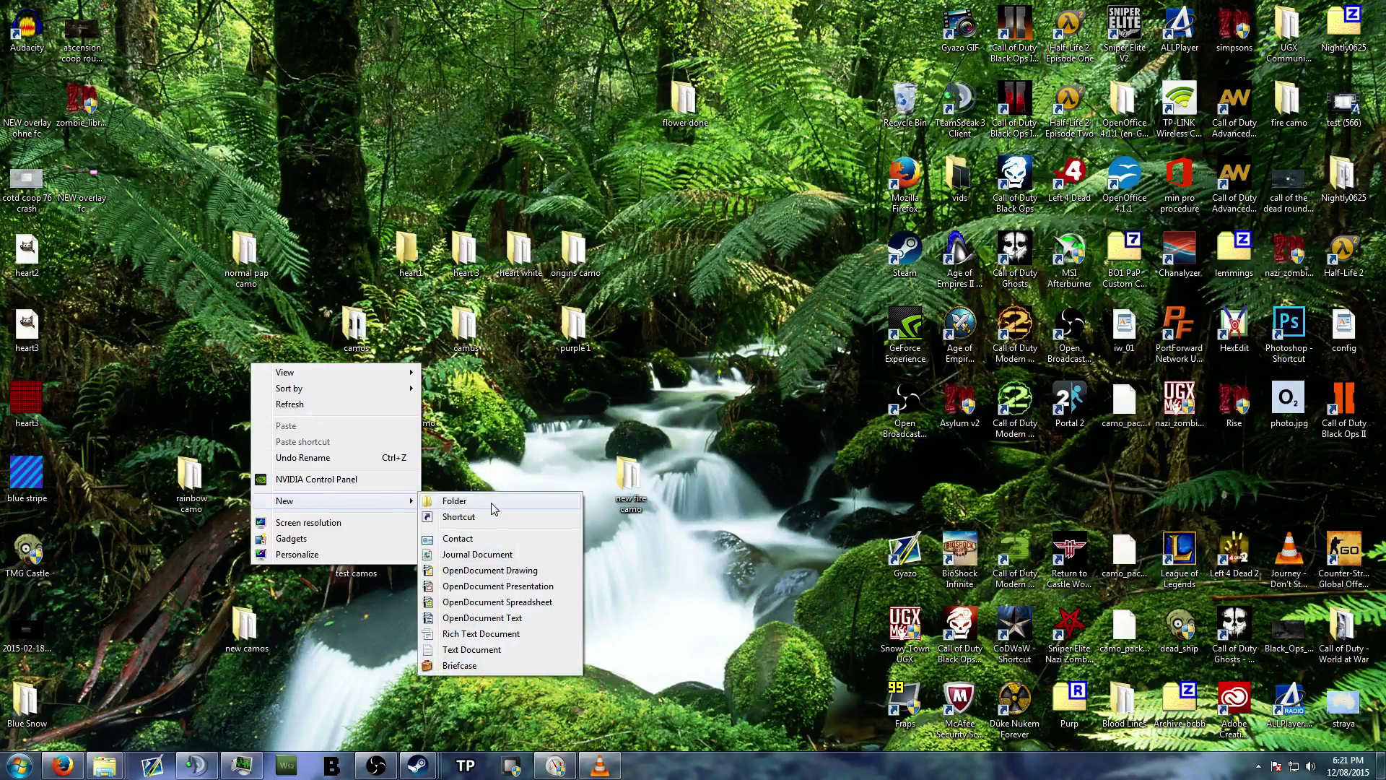
click(454, 500)
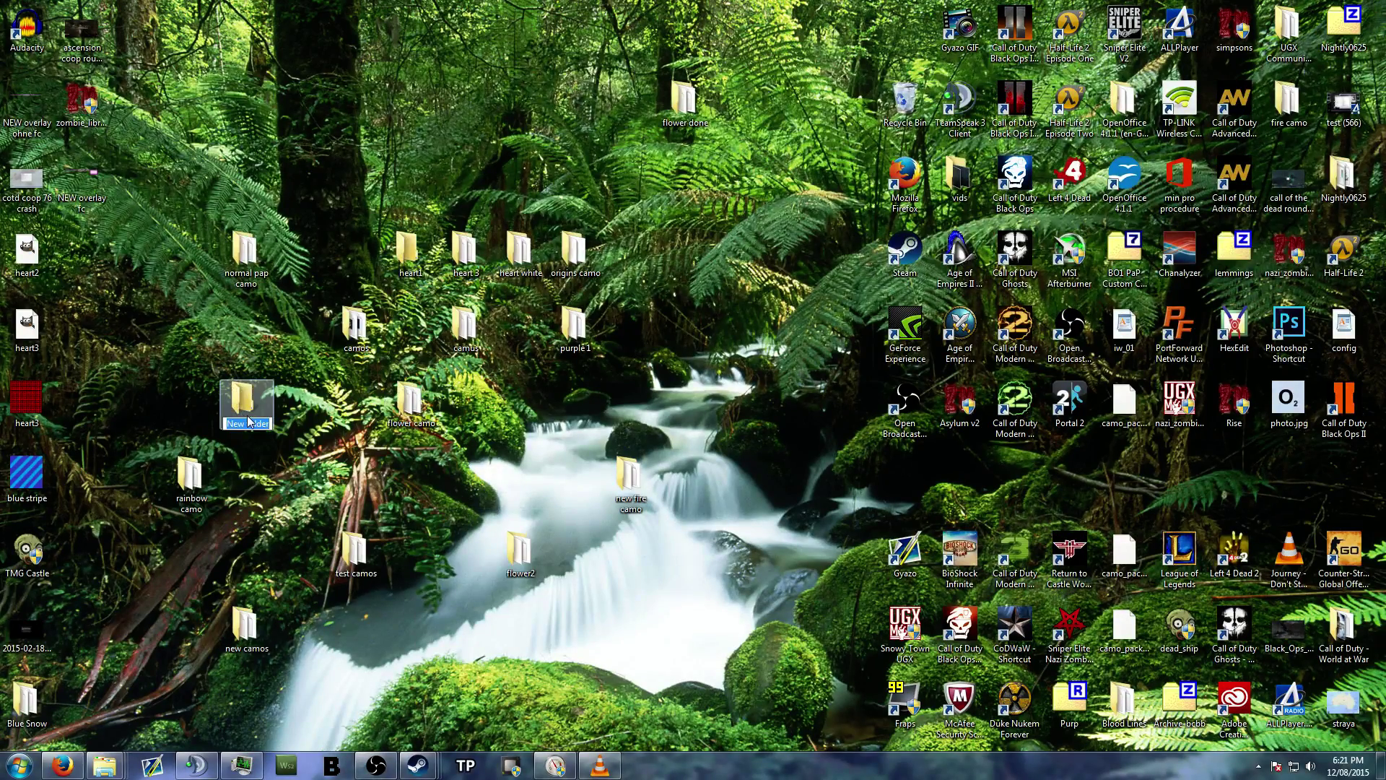
text(blue stripe camo)
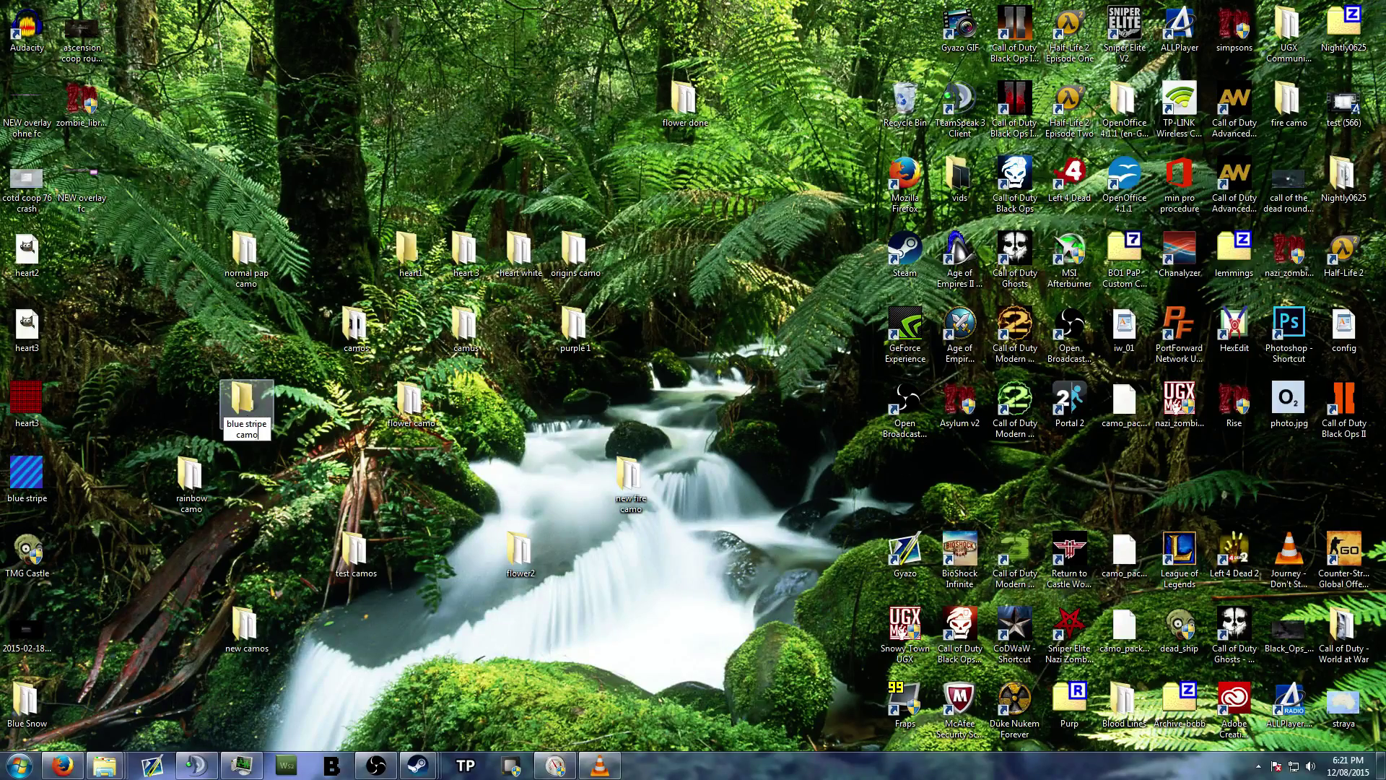
key(Return)
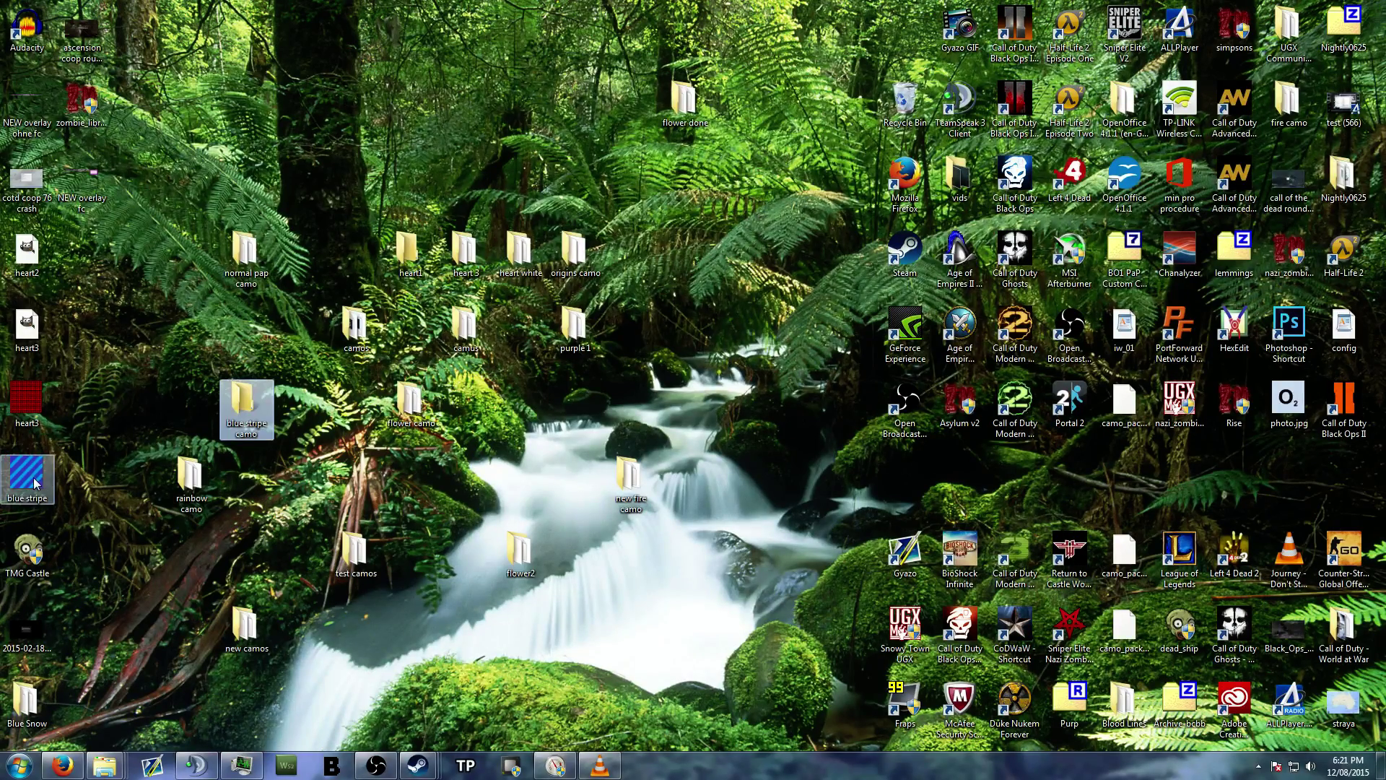
Step: Move the blue stripe image into the blue stripe camo folder and open that folder
drag(26, 473, 249, 408)
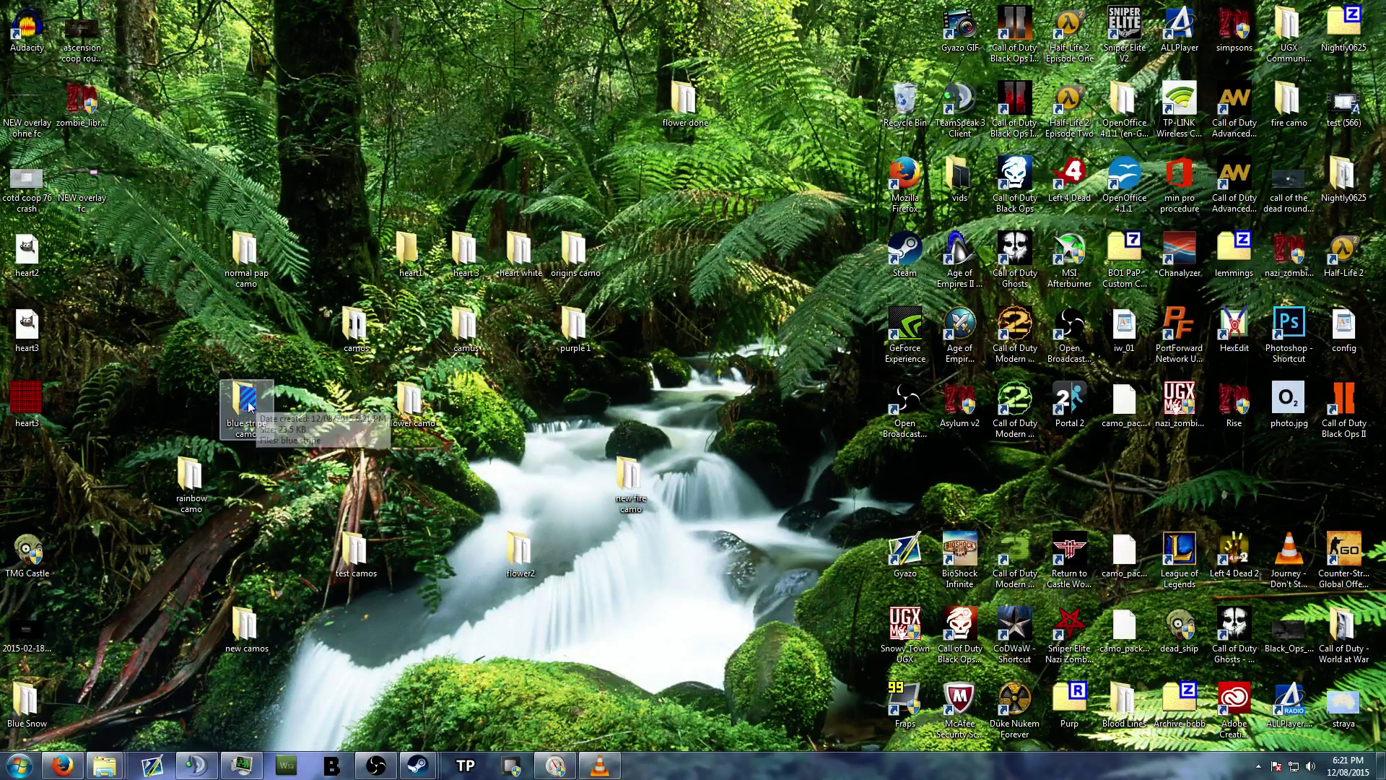
double_click(267, 408)
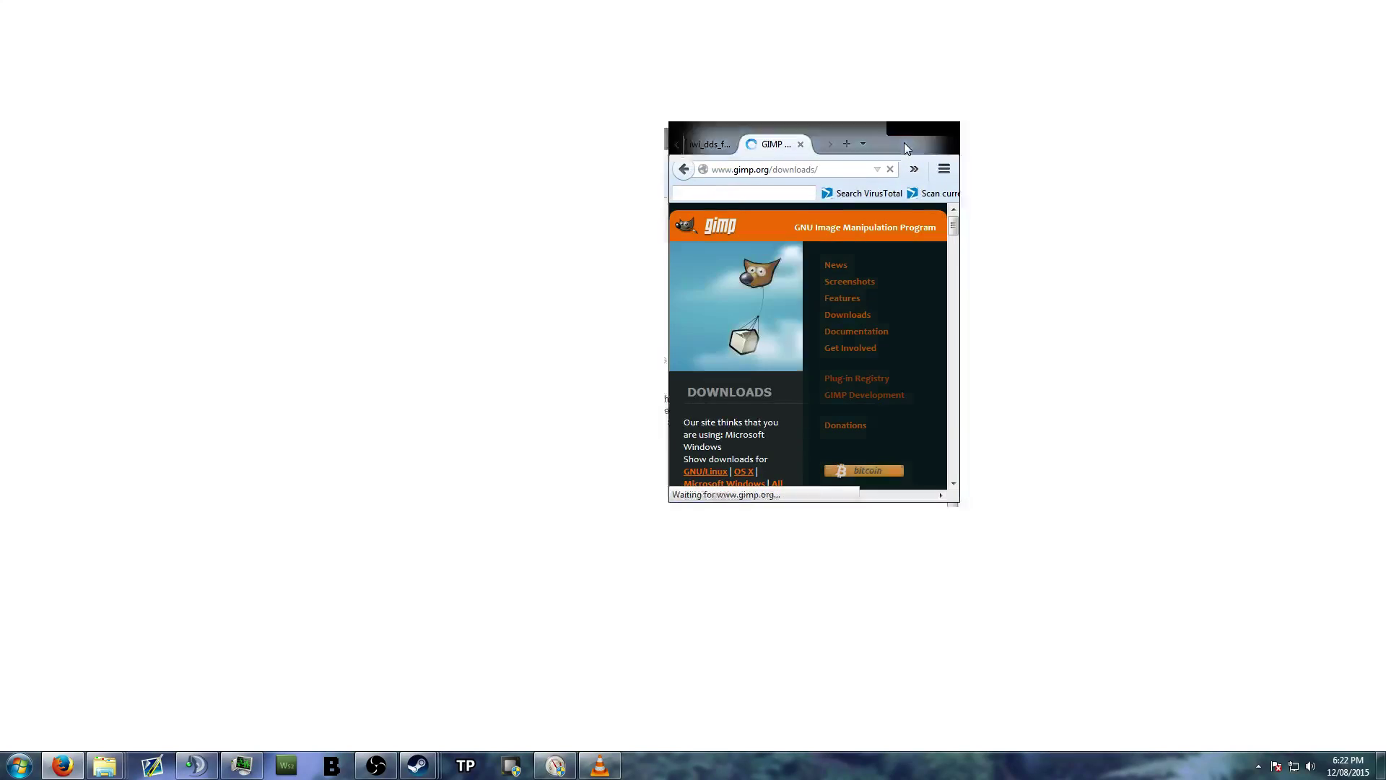
Step: View the GIMP downloads page in a maximized Firefox window, and move the window off to the other monitor
double_click(905, 142)
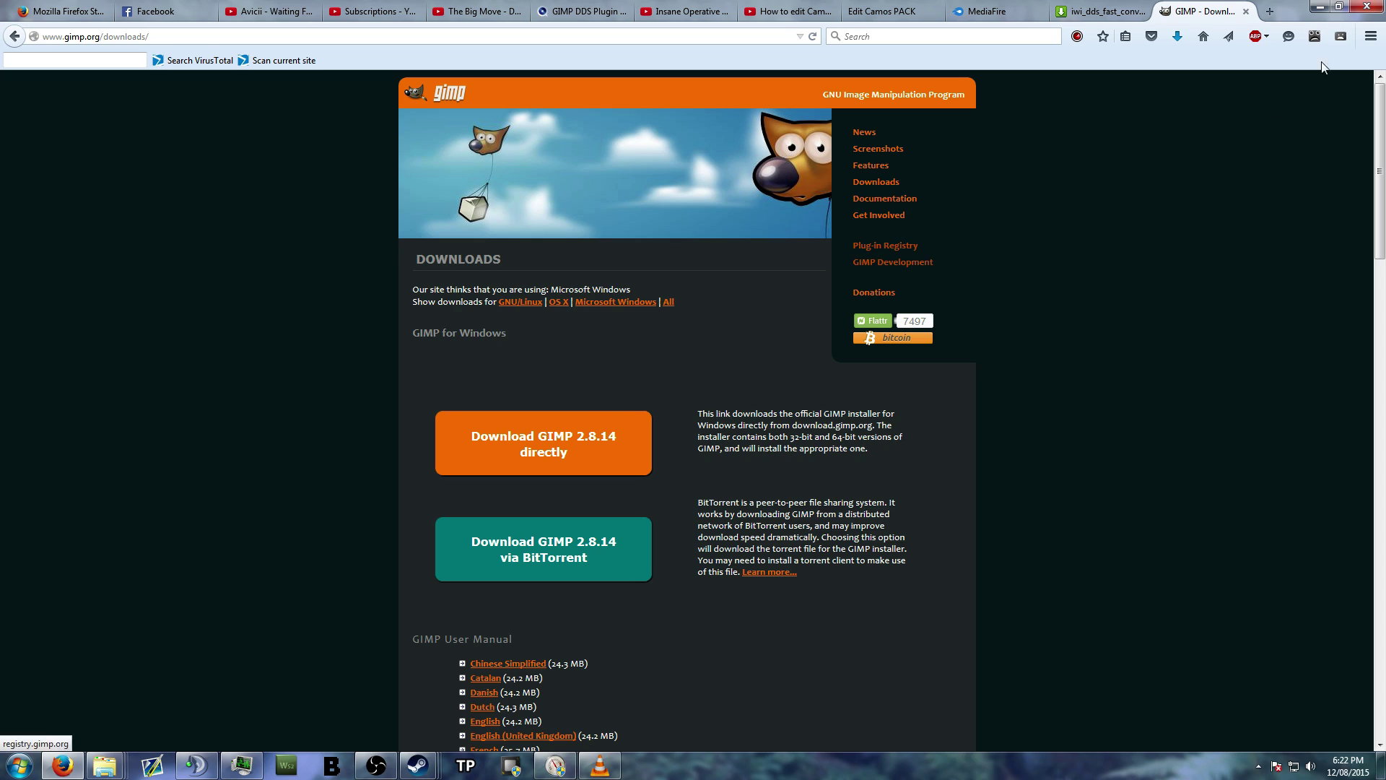
drag(1297, 6, 0, 204)
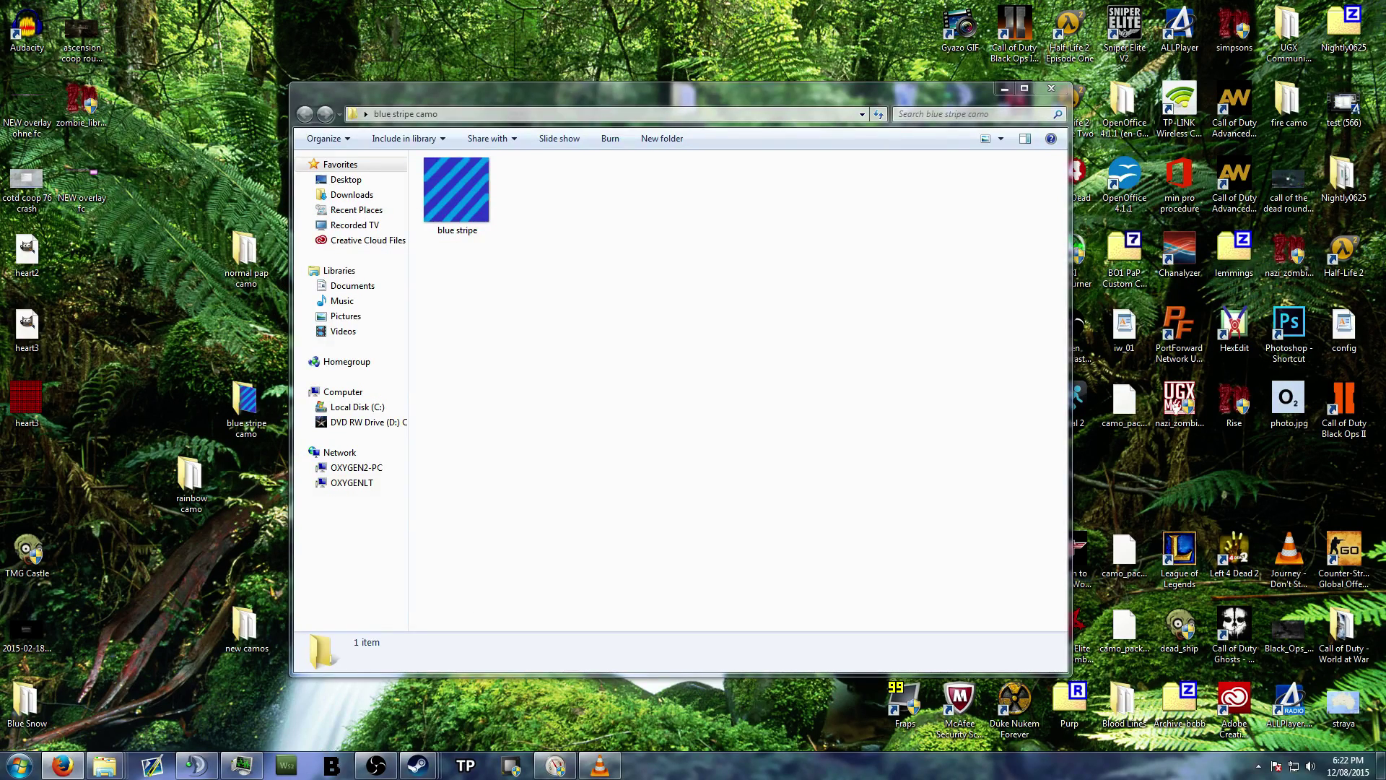
Step: Open the blue stripe image from the folder in GIMP, then close the image again
right_click(489, 202)
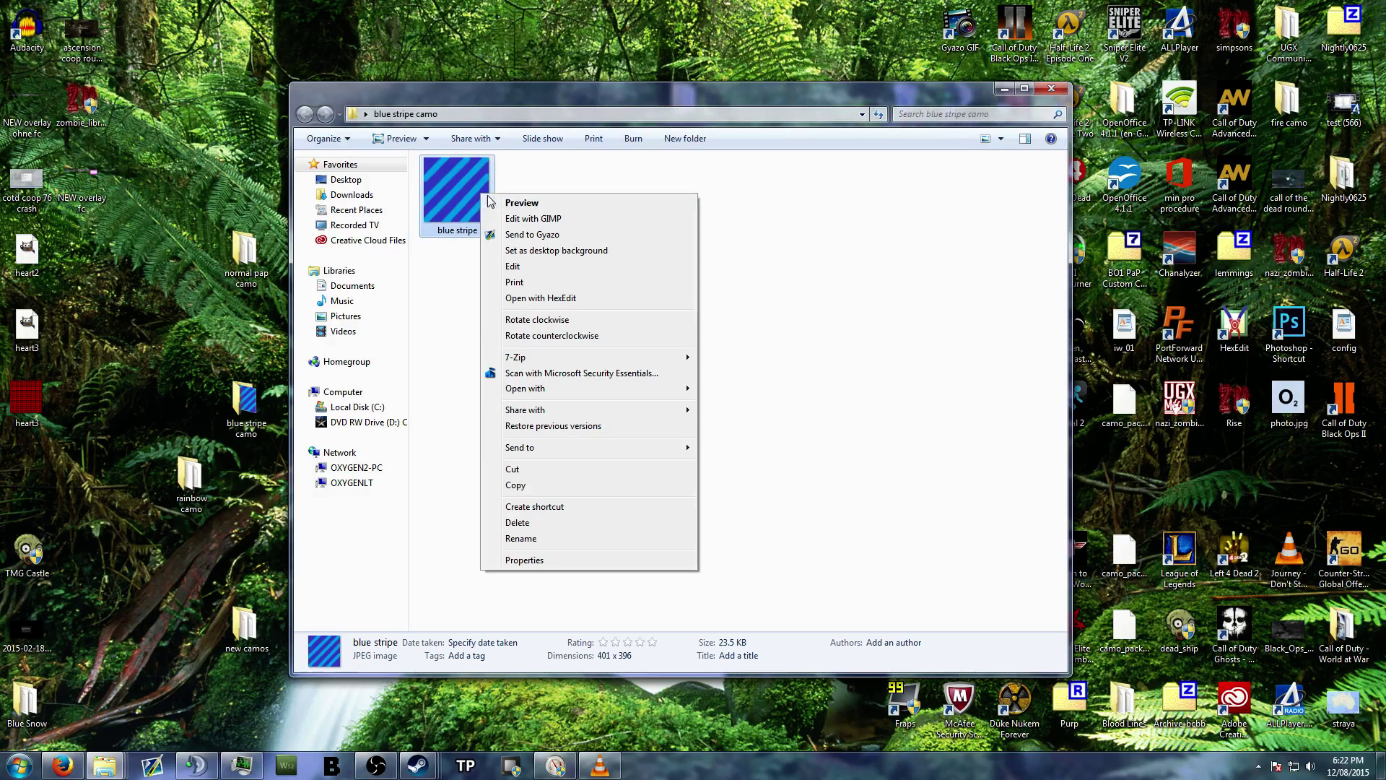
click(532, 219)
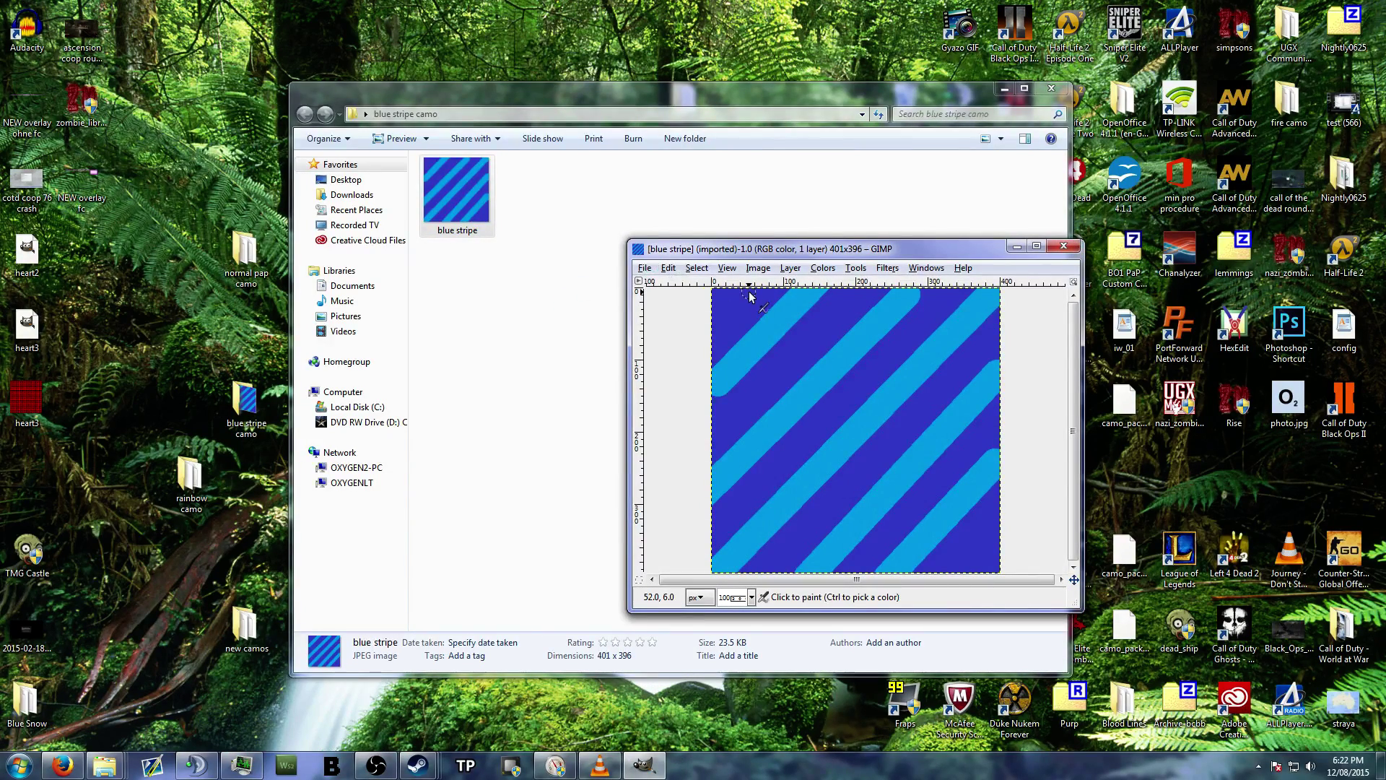
click(1063, 248)
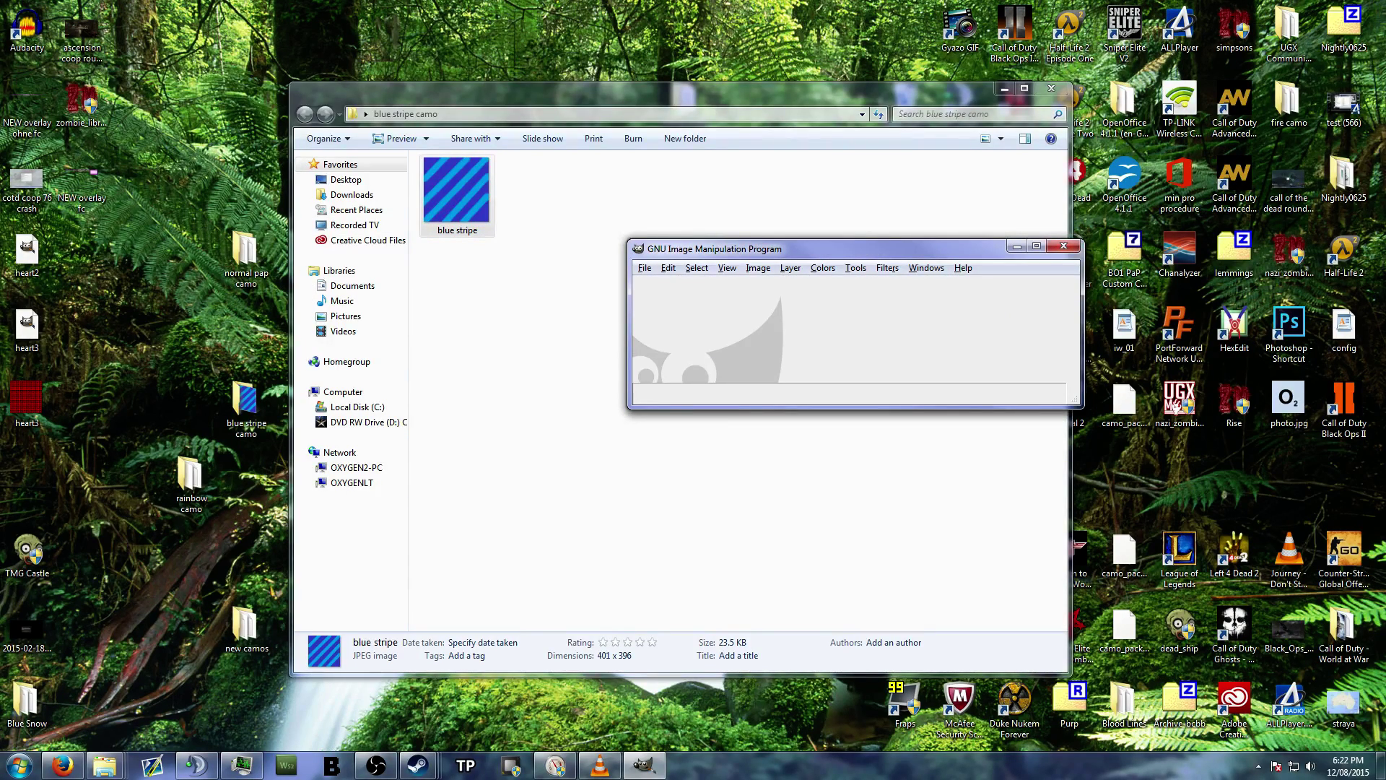
Step: Bring the Firefox window with the GIMP downloads page back from the other monitor and maximize it
drag(0, 64, 717, 142)
double_click(718, 141)
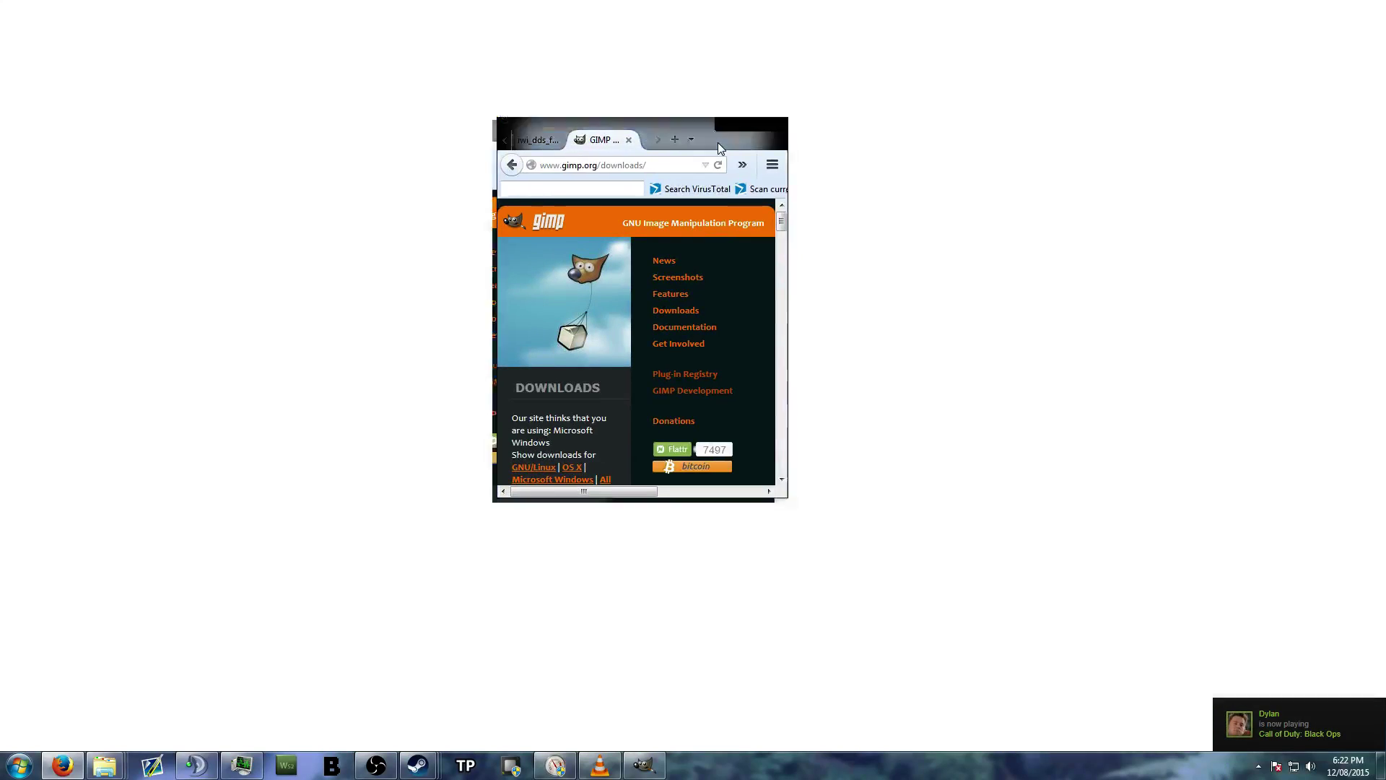
double_click(718, 141)
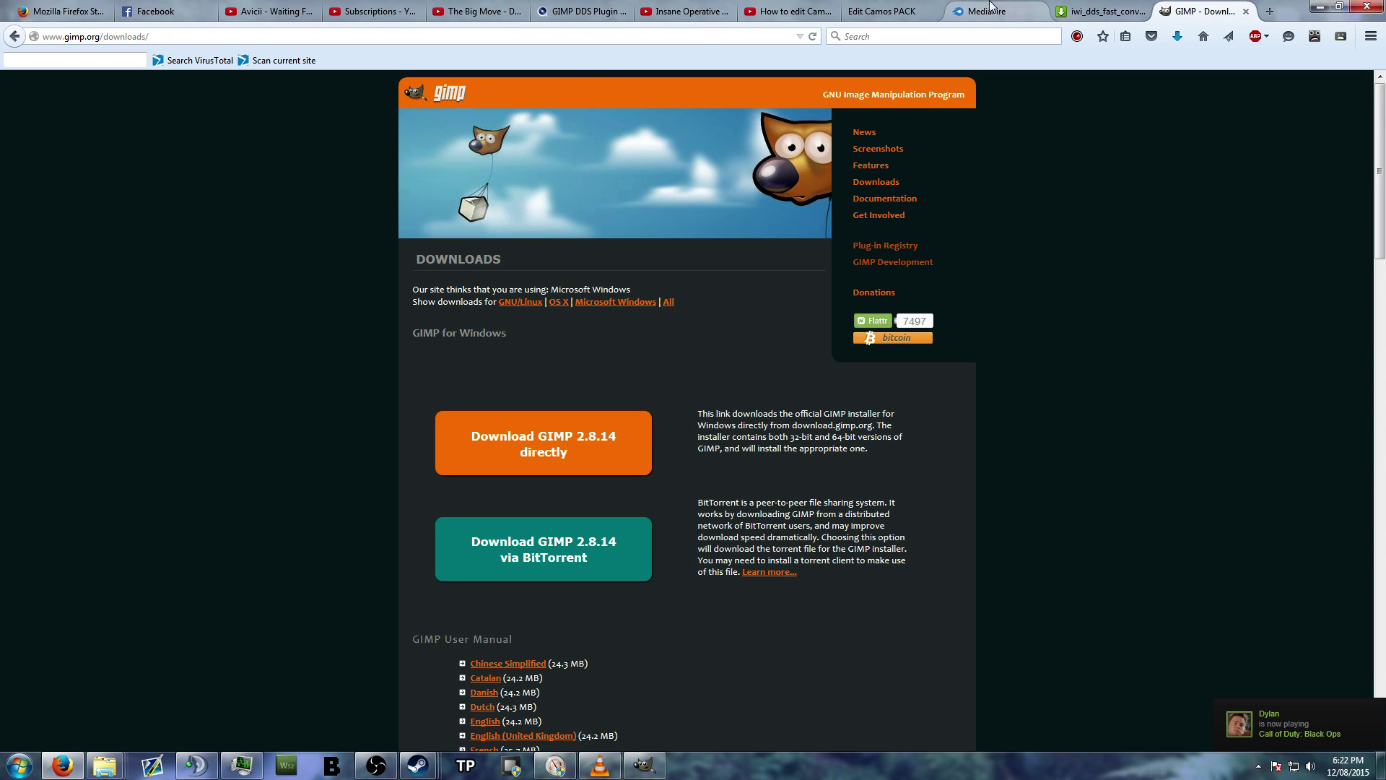
Step: View the GIMP DDS Plugin download page and GIMP's plug-ins folder, then close the folder window and minimize Firefox
click(571, 7)
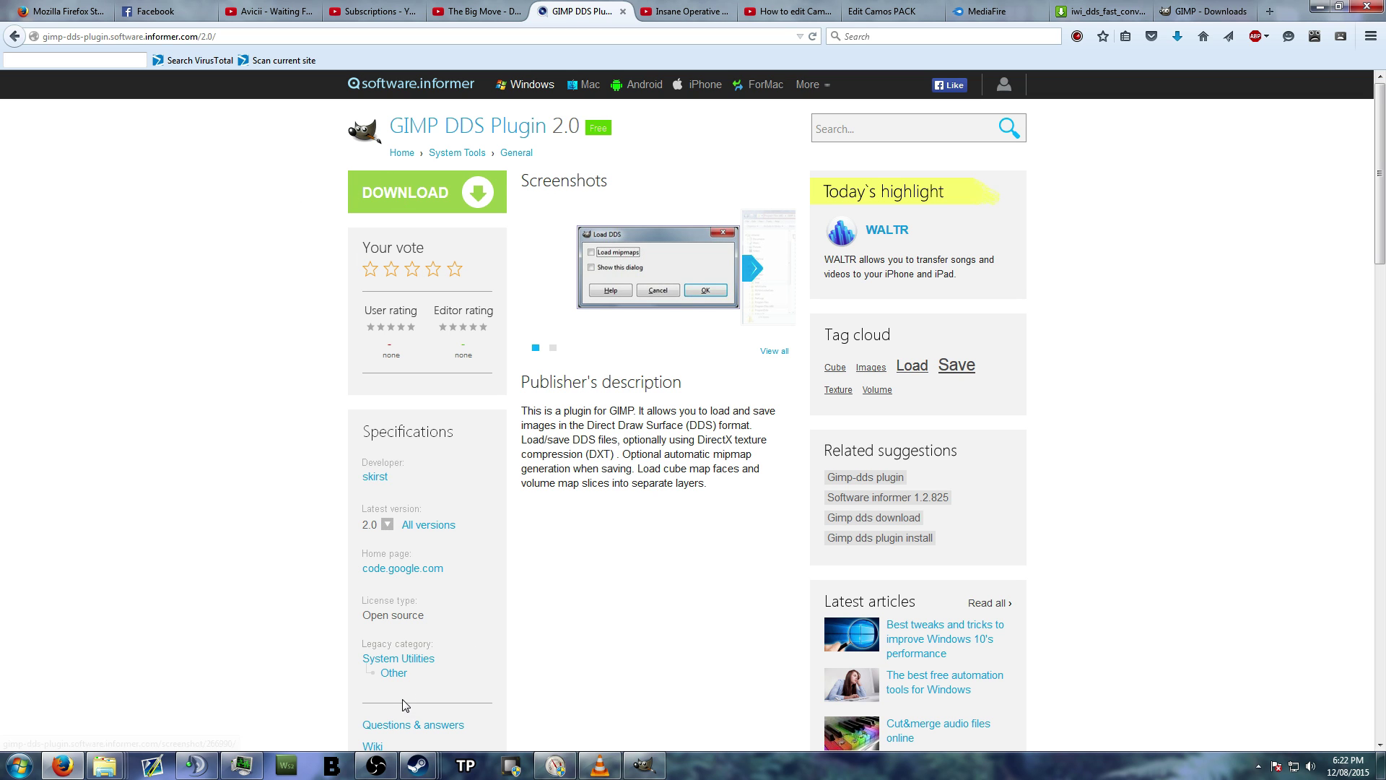
mouse_move(105, 765)
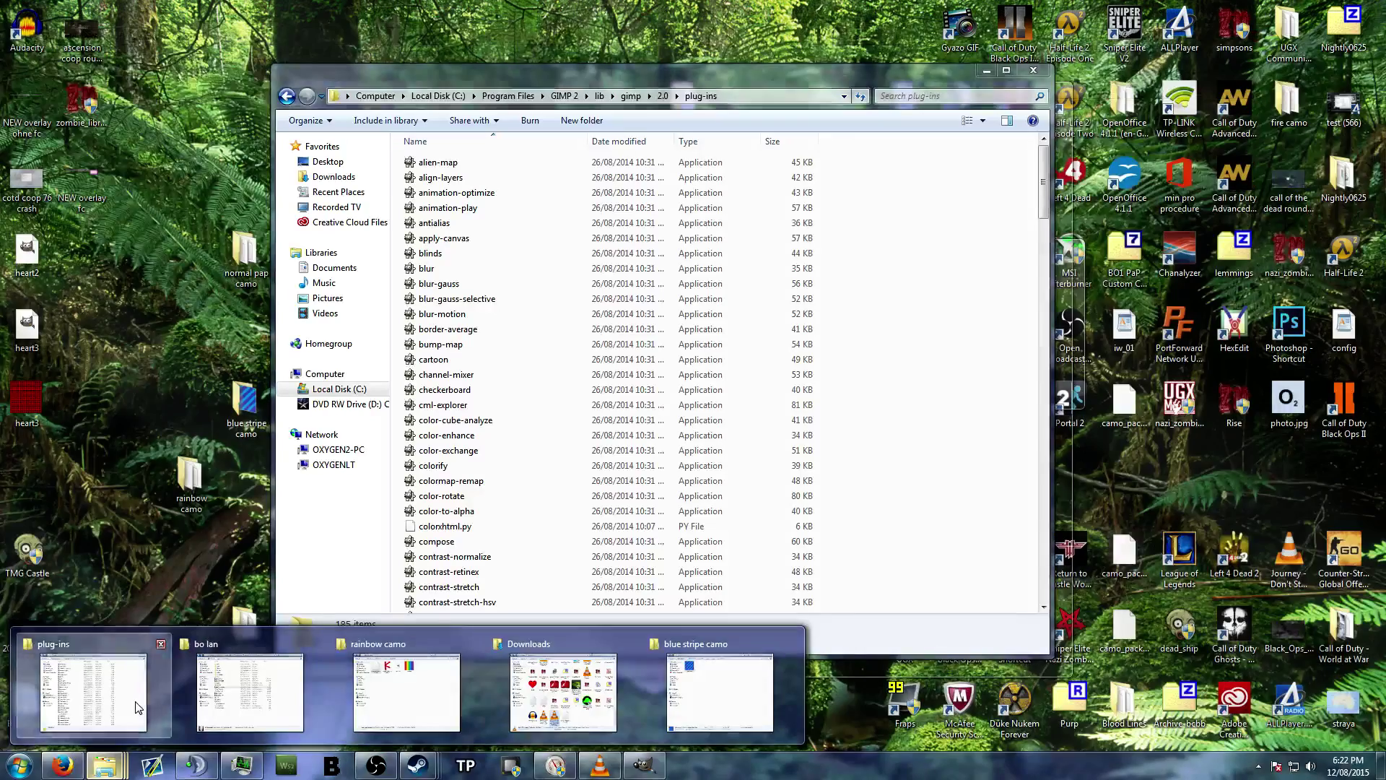
click(134, 706)
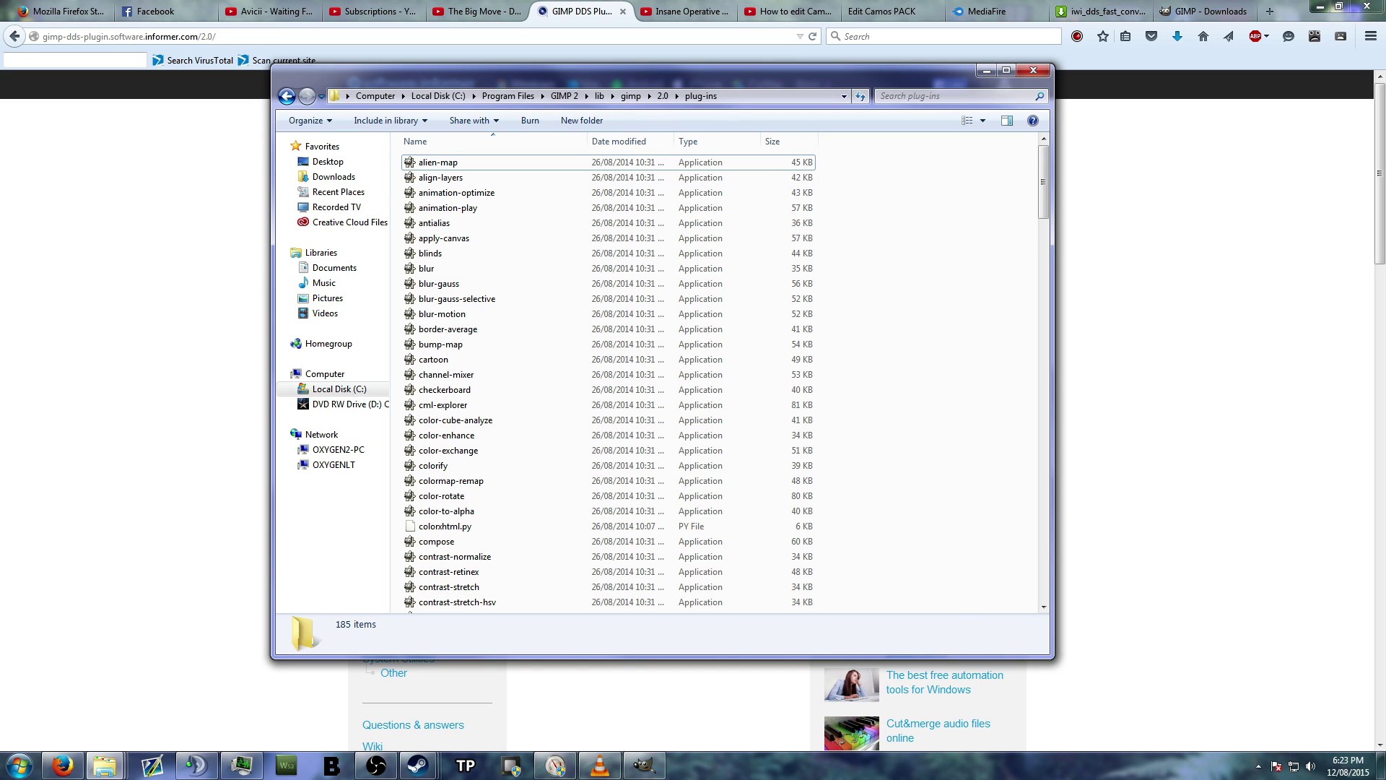
key(alt+Tab)
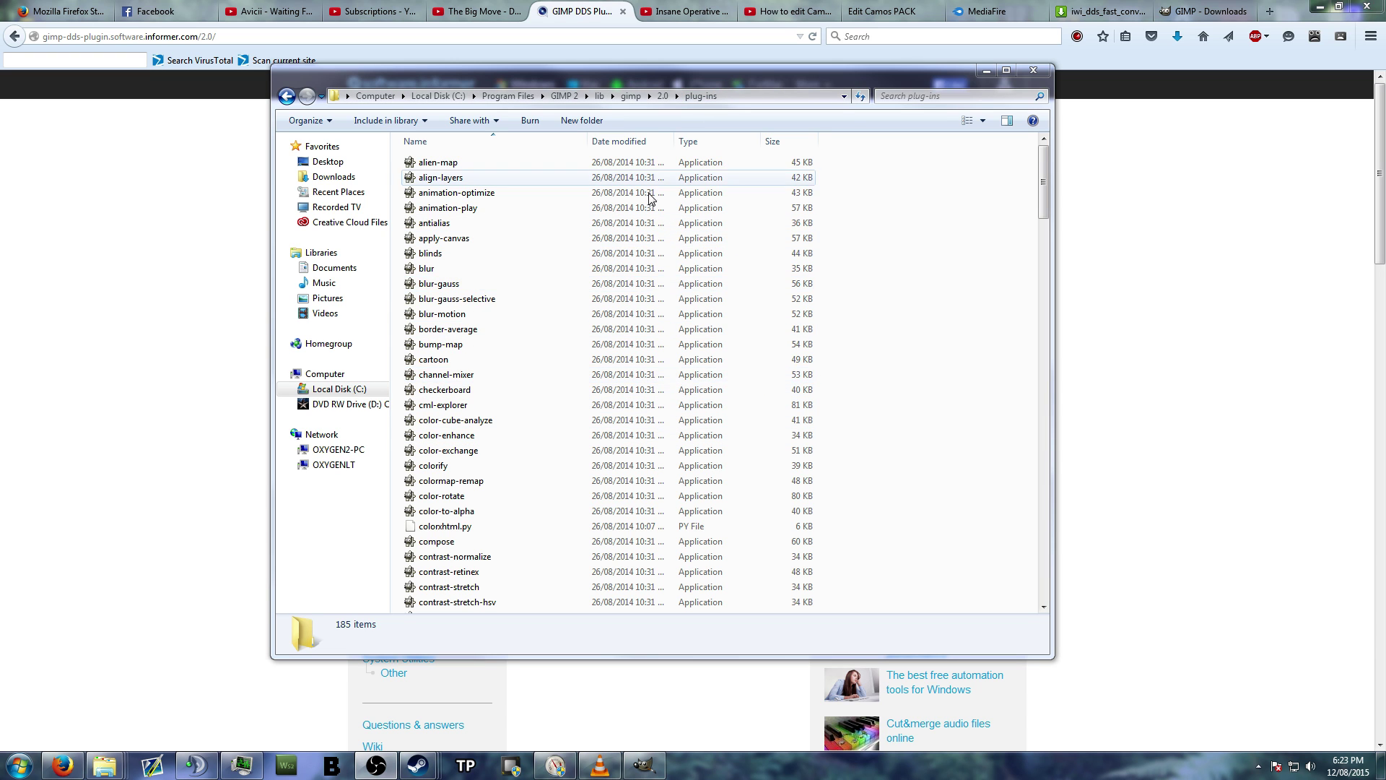
click(1032, 72)
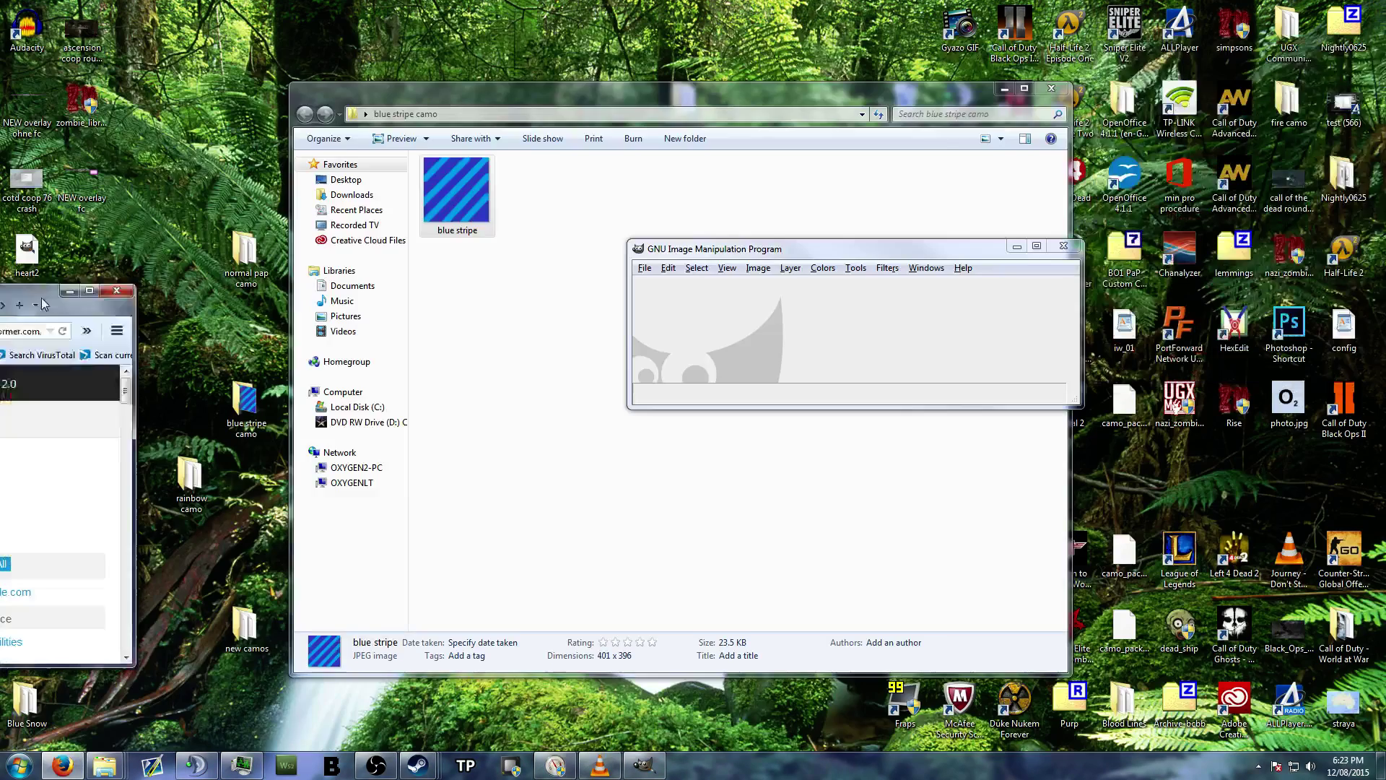
click(1320, 6)
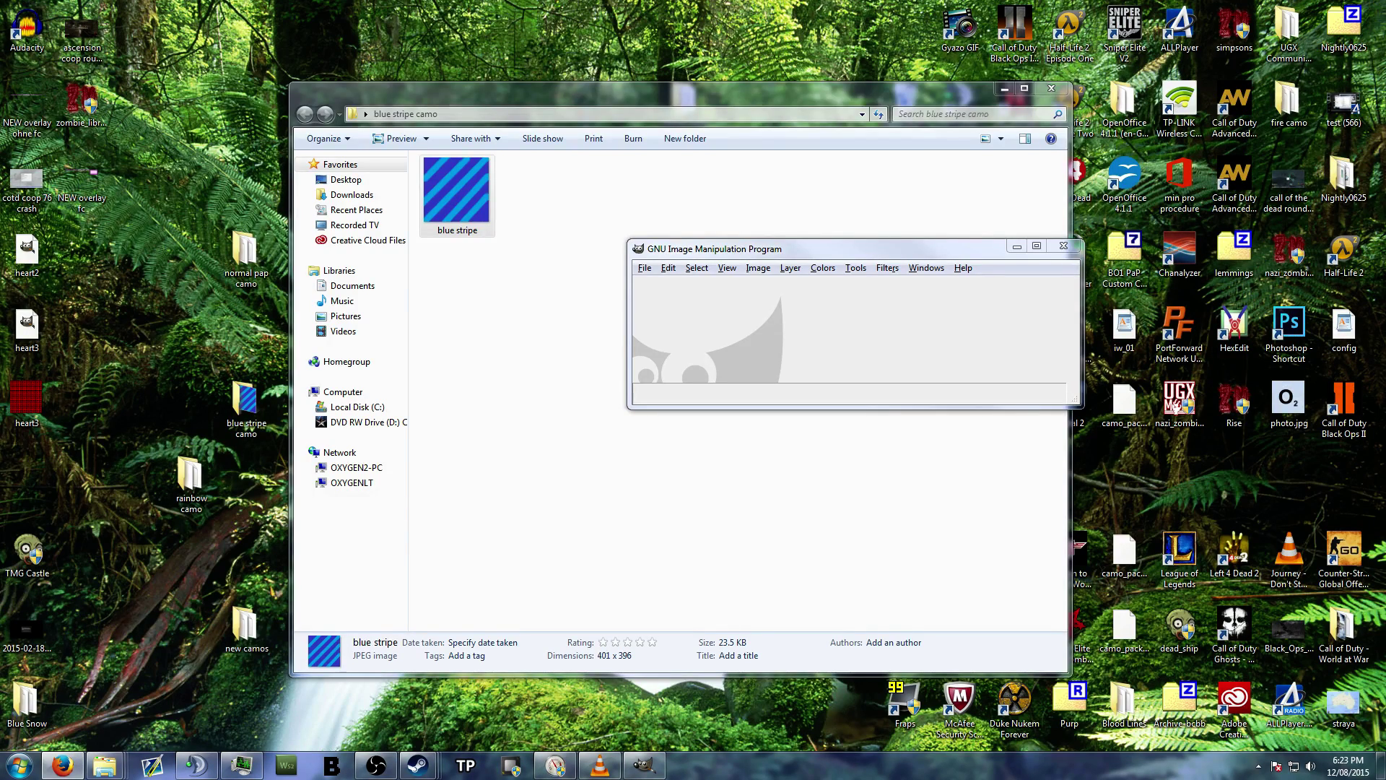
drag(656, 253, 480, 284)
click(469, 298)
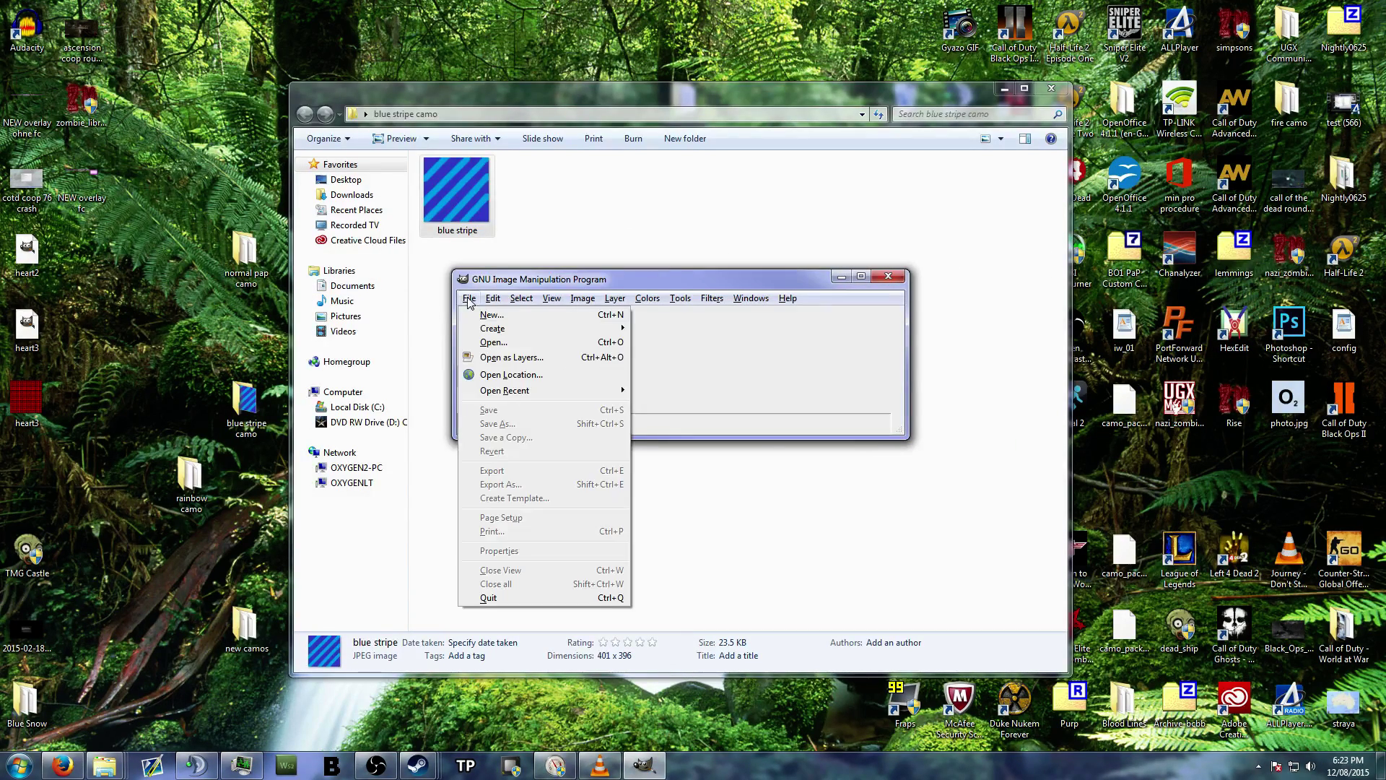
click(880, 280)
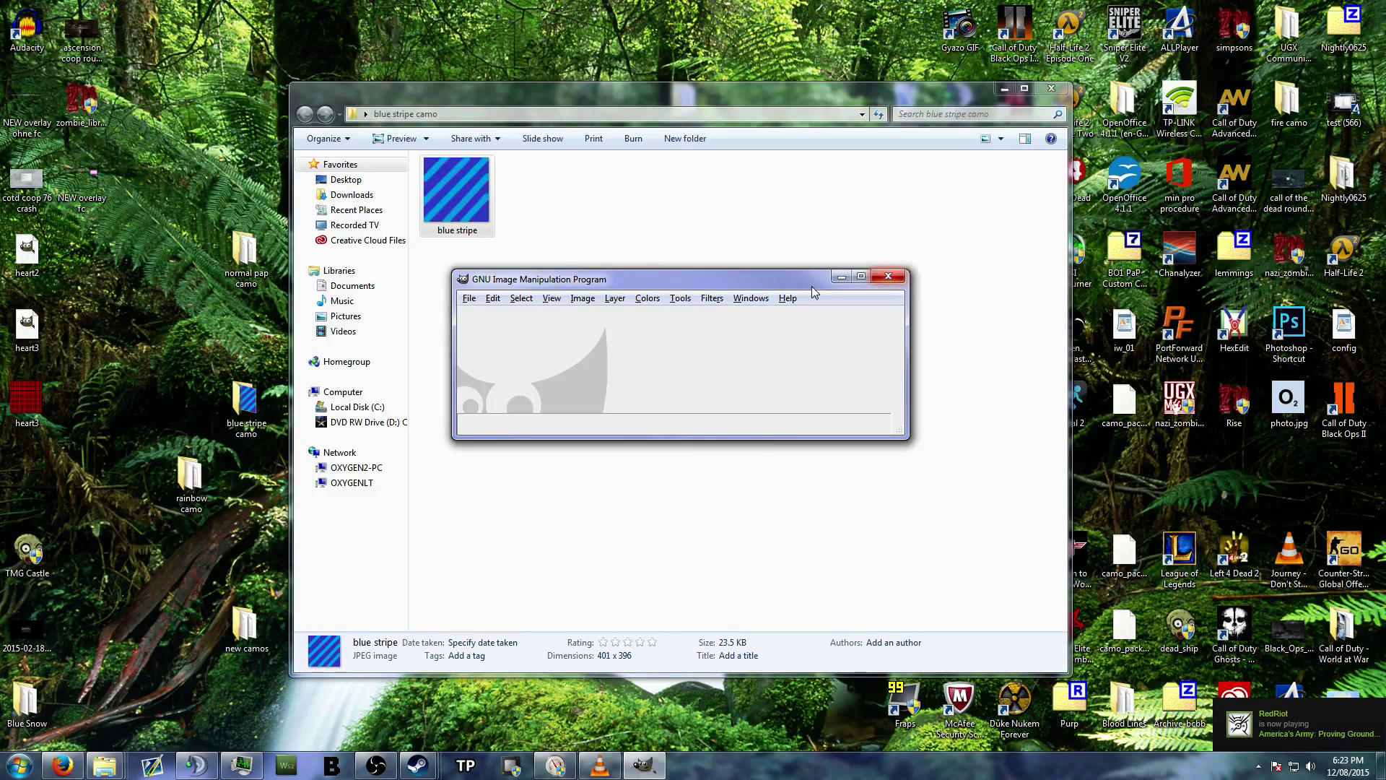
click(885, 278)
Step: Open the blue stripe image from the folder in GIMP and try to save it as blue stripe.dds
right_click(470, 196)
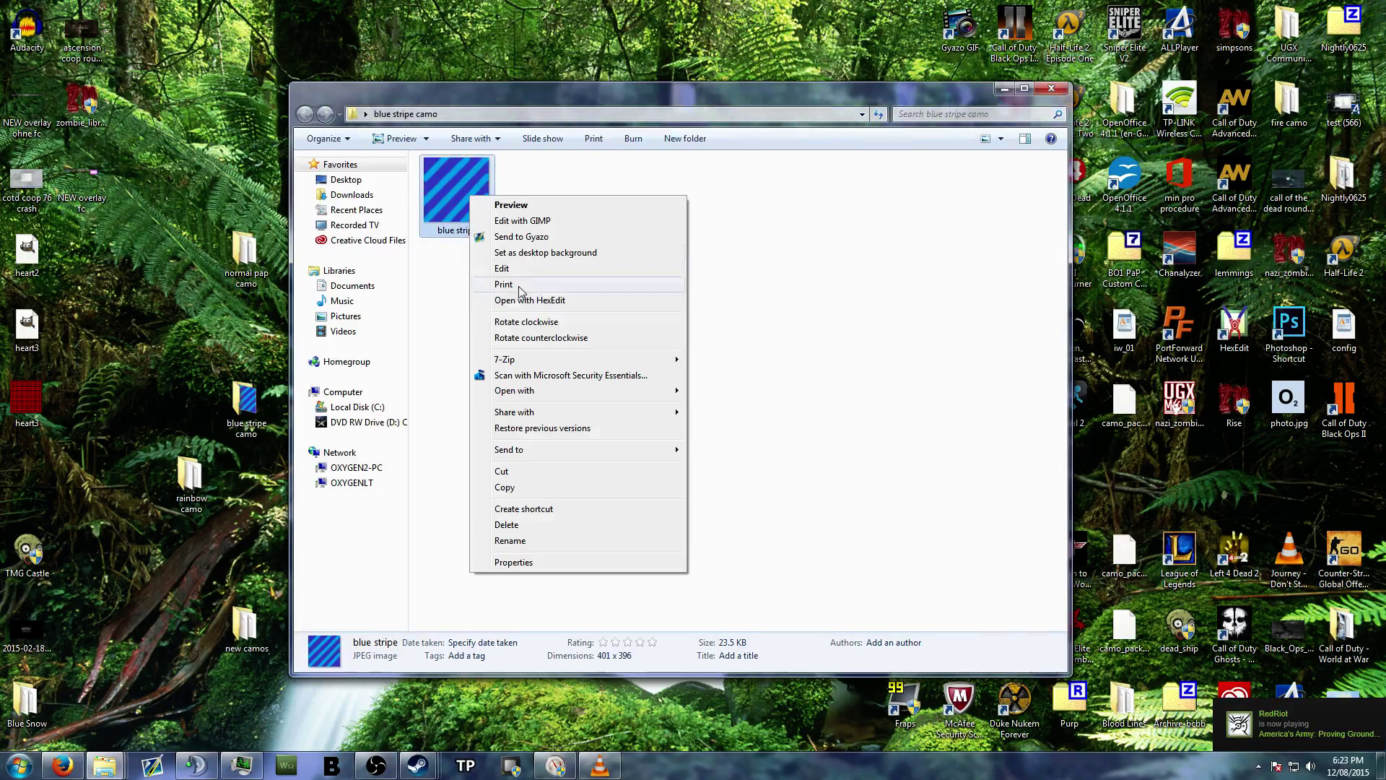
click(525, 223)
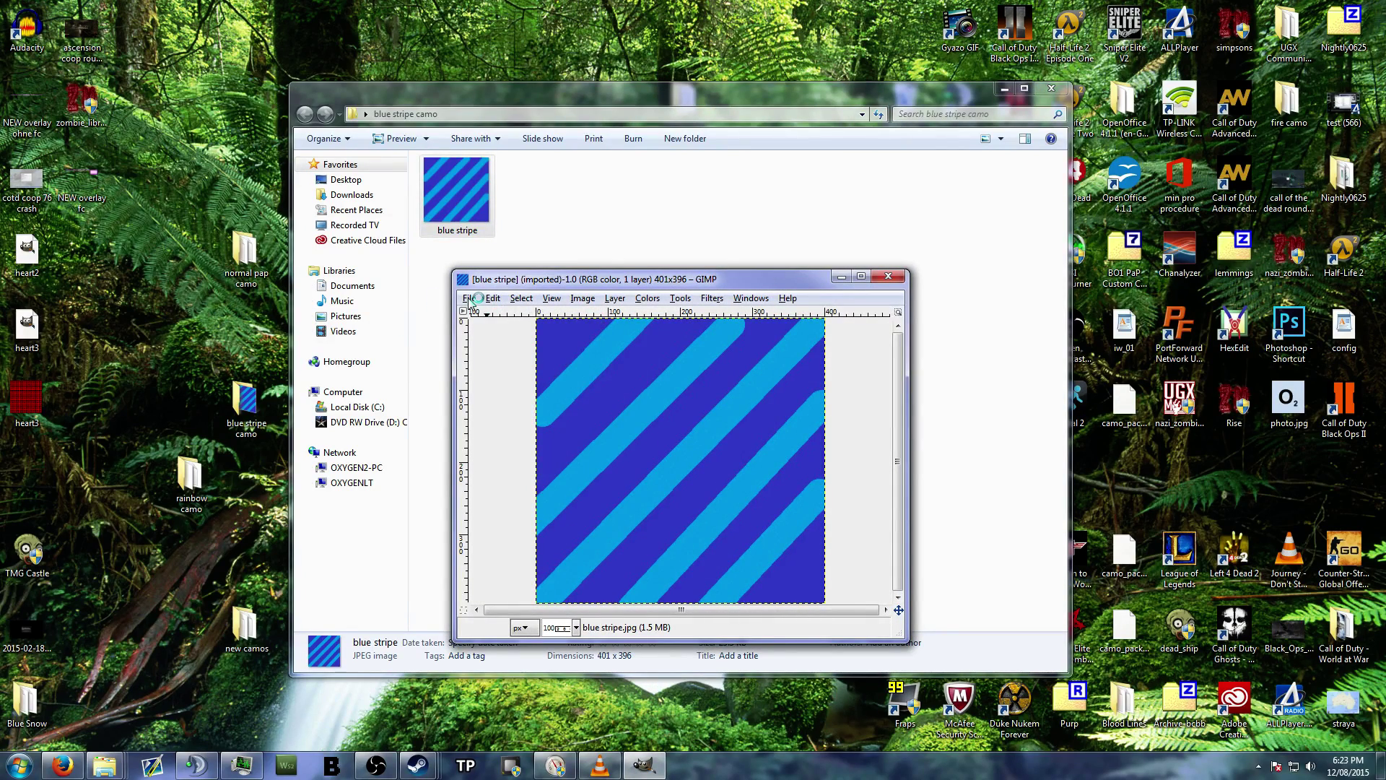
click(469, 298)
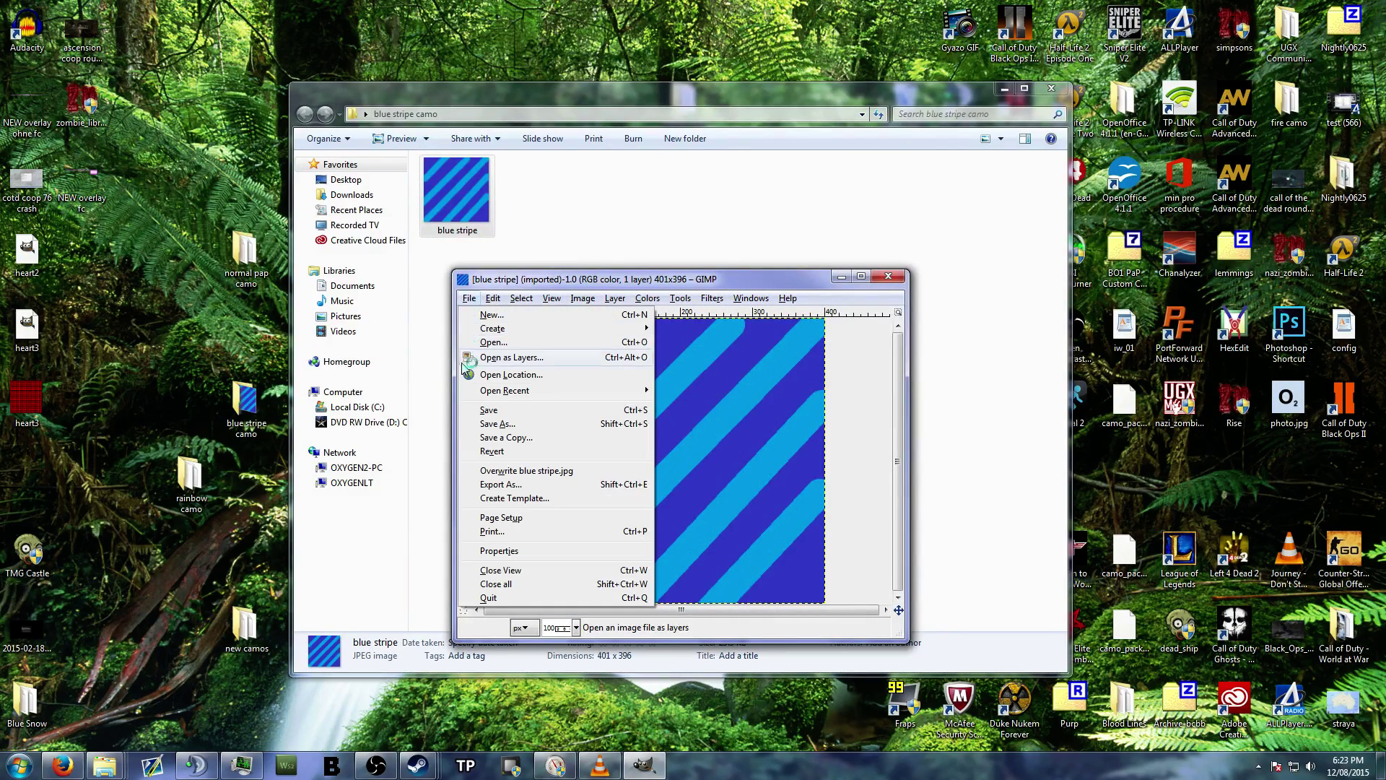
click(489, 425)
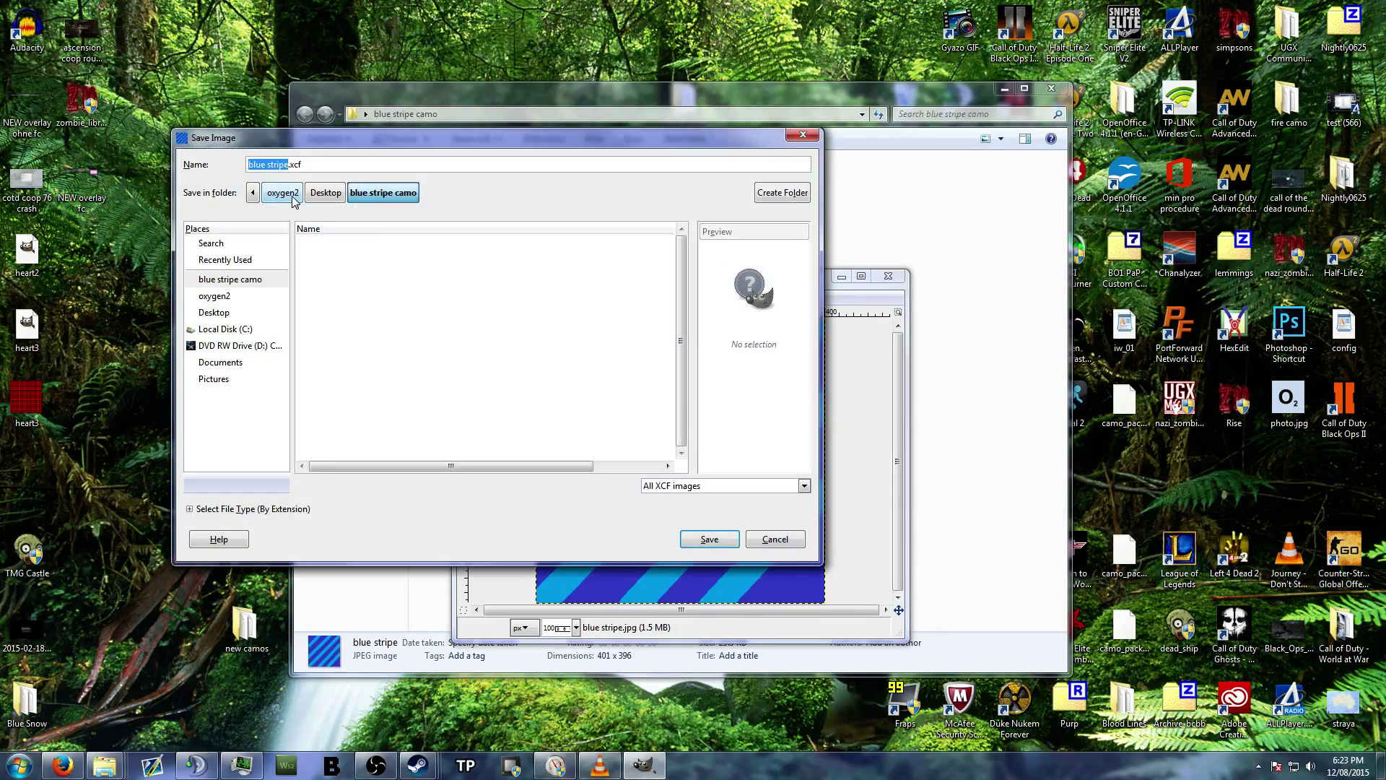
click(313, 165)
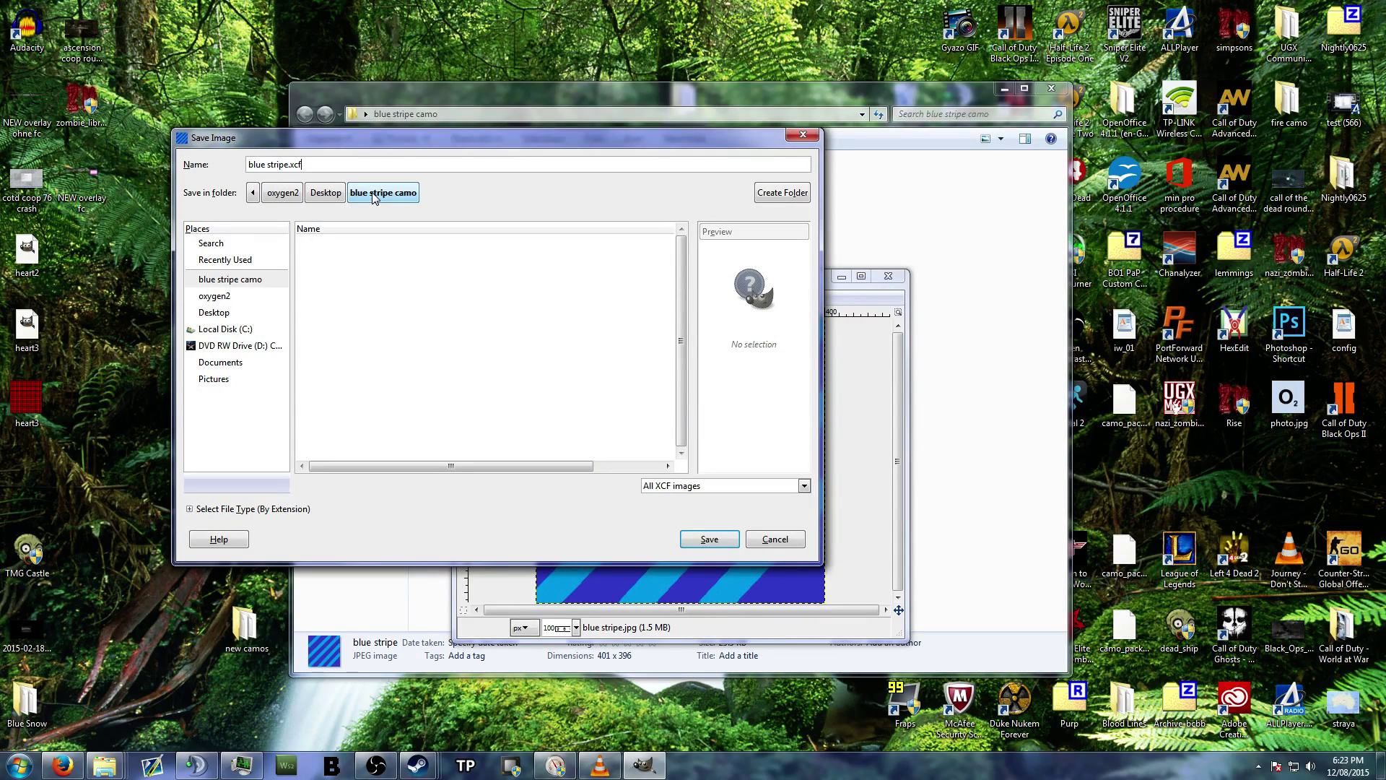
text(dds)
drag(499, 141, 495, 117)
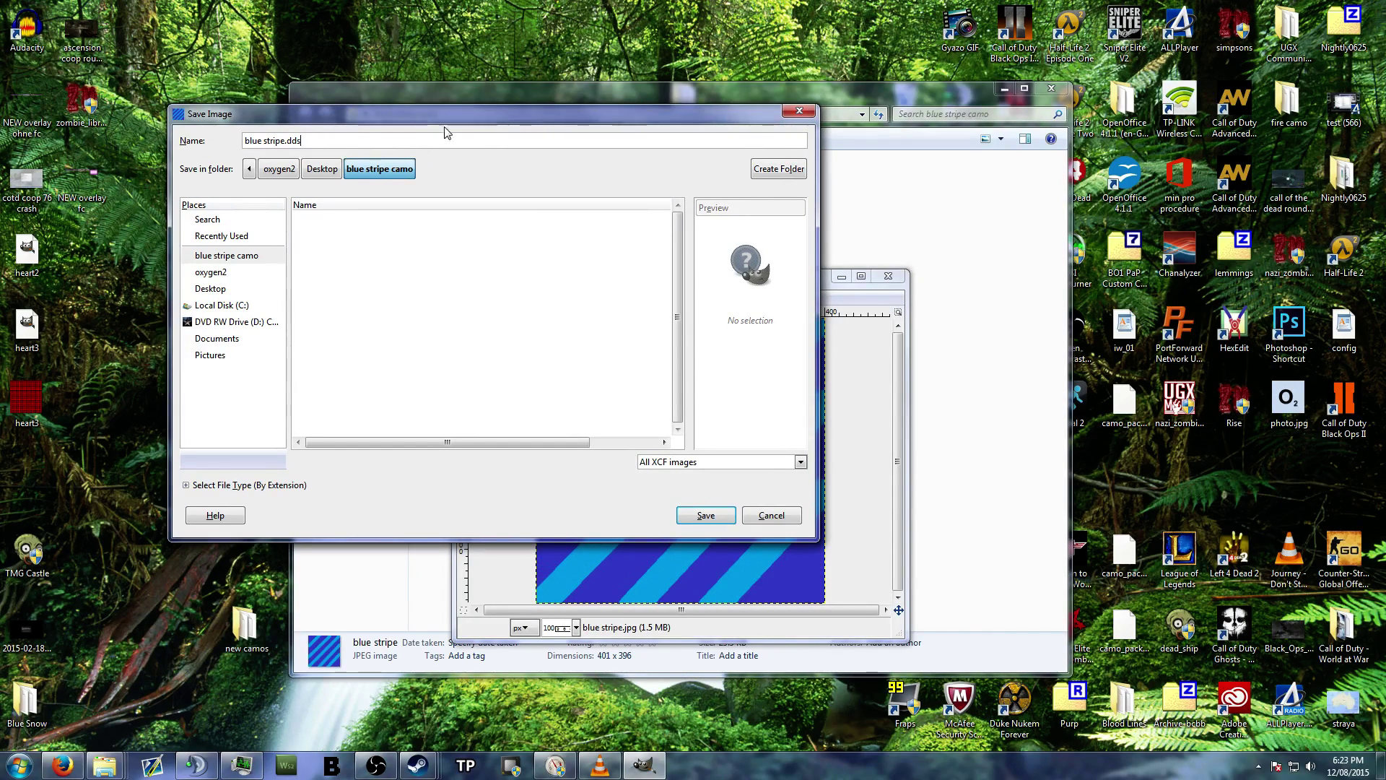
click(704, 516)
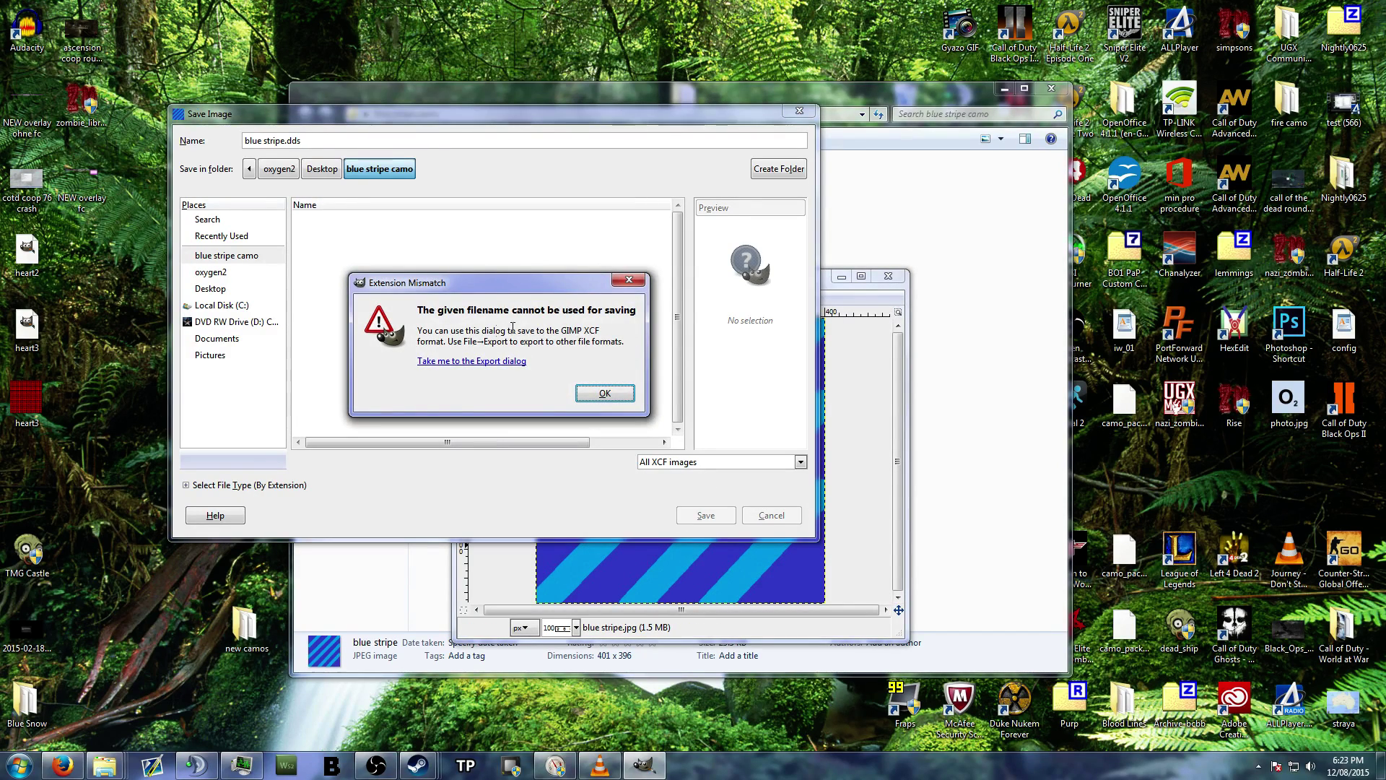
Step: Export the image as blue stripe.dds into the blue stripe camo folder with no compression and default format, then close GIMP
click(449, 362)
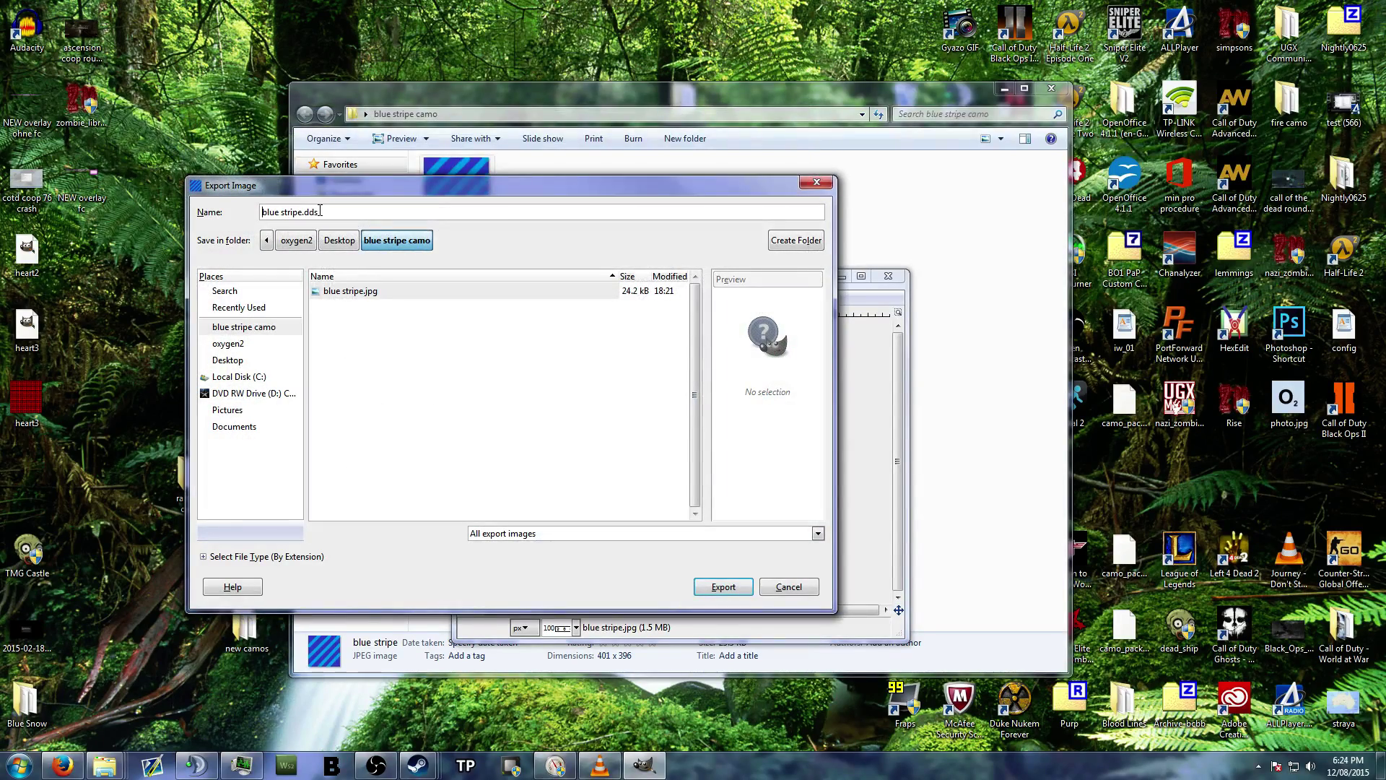
click(724, 586)
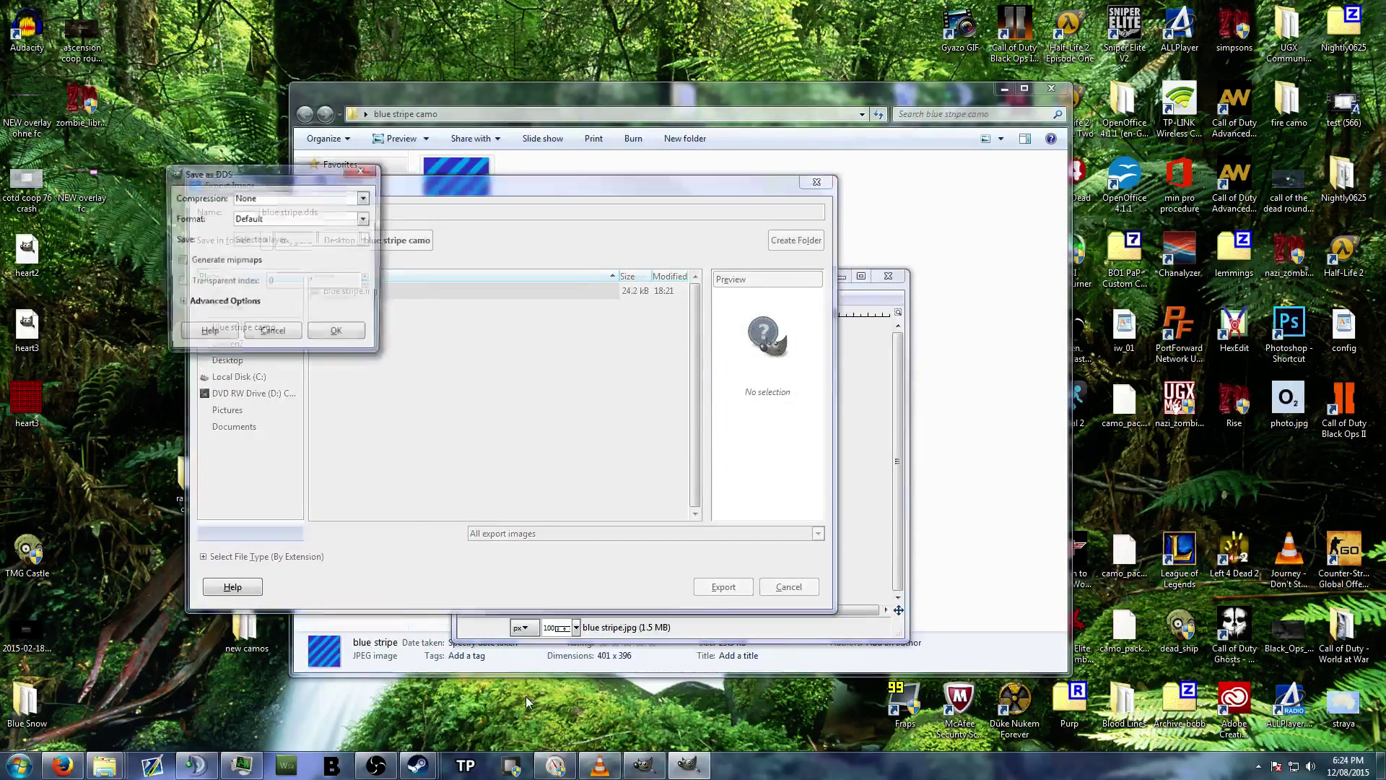
click(349, 340)
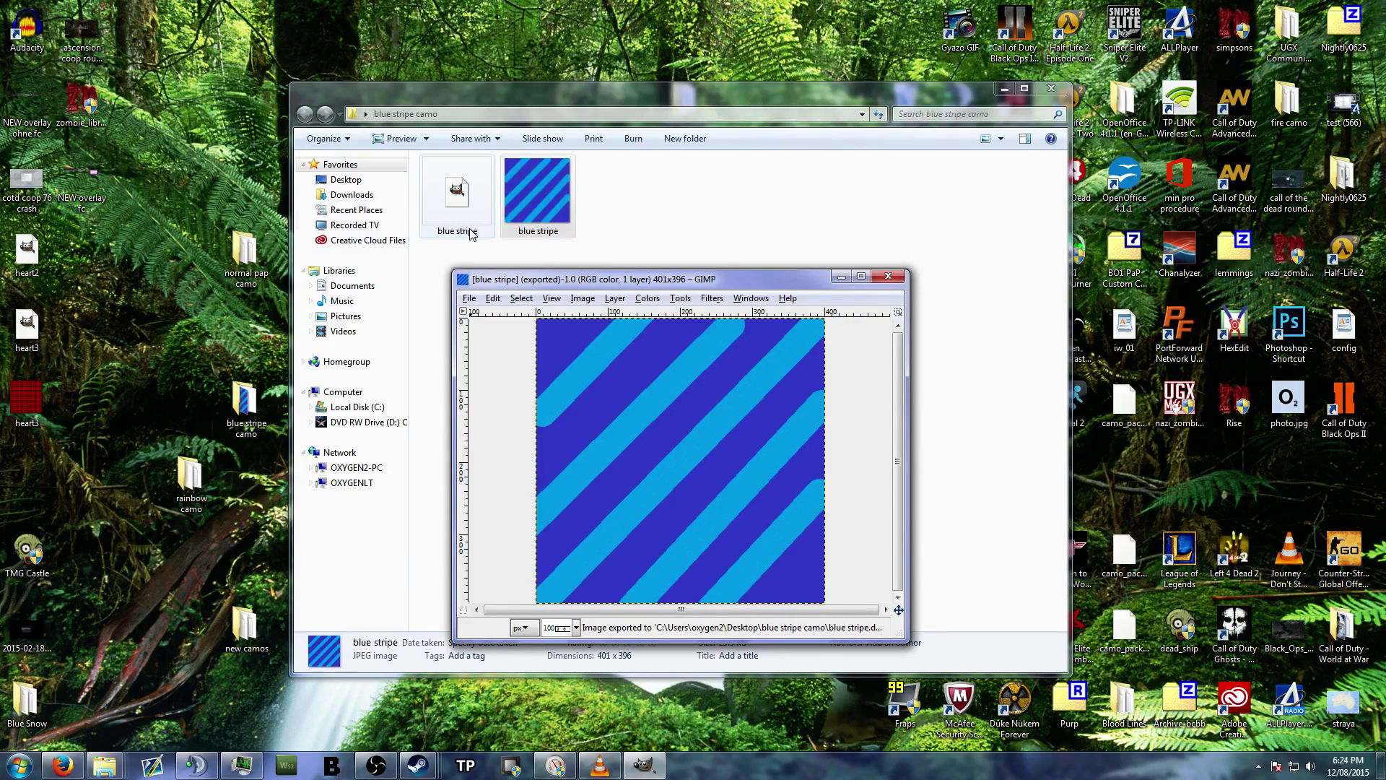
click(892, 280)
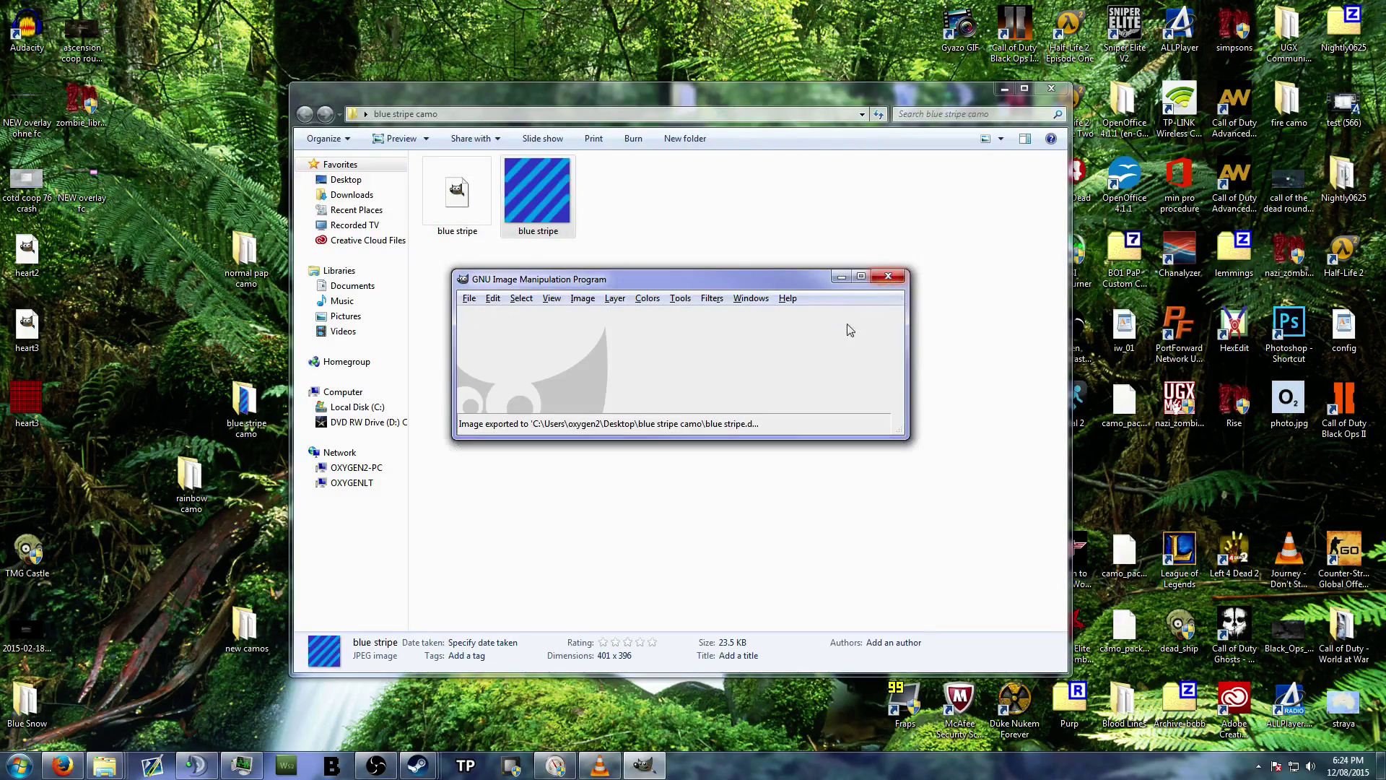
click(898, 278)
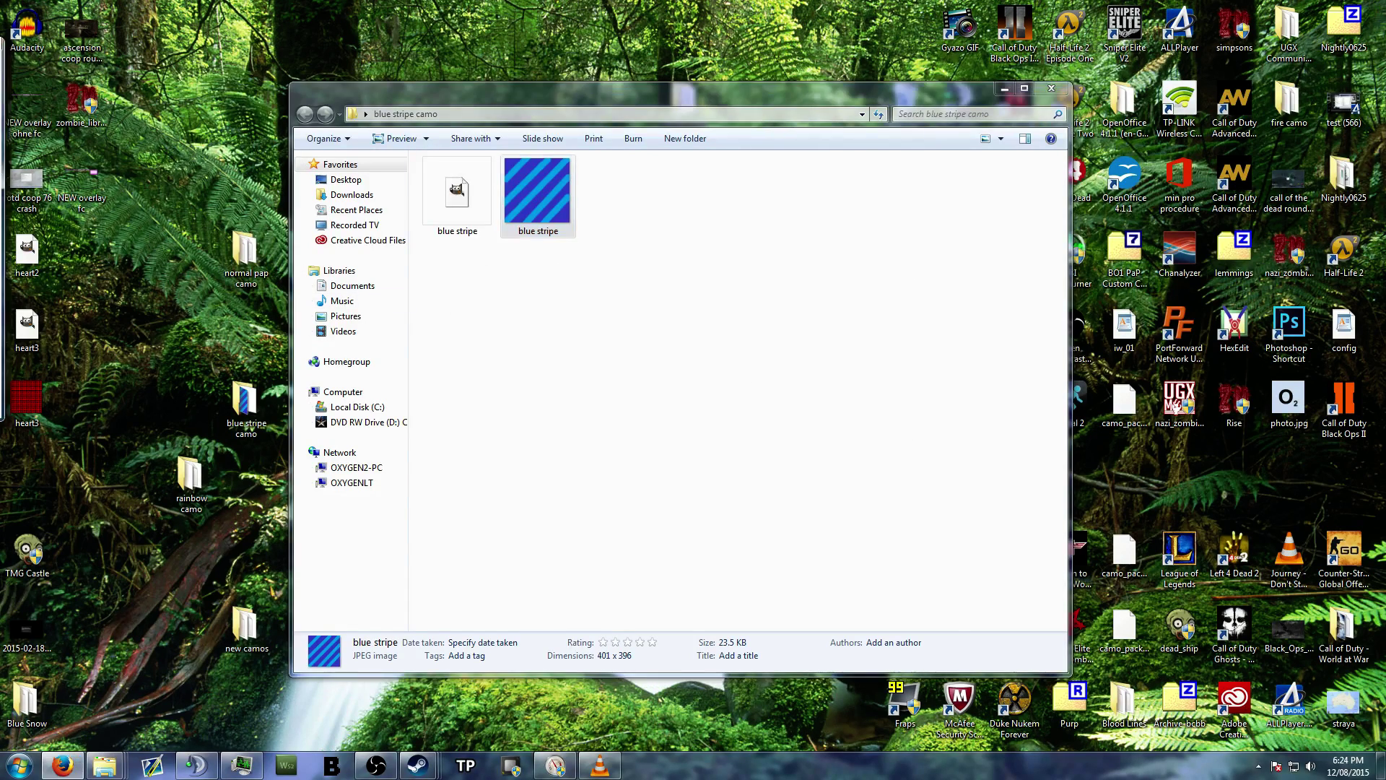
Step: Bring Firefox back to view the MediaFire files and the iwi_dds_fast_converter download page, then minimize the browser
drag(0, 61, 722, 224)
double_click(732, 223)
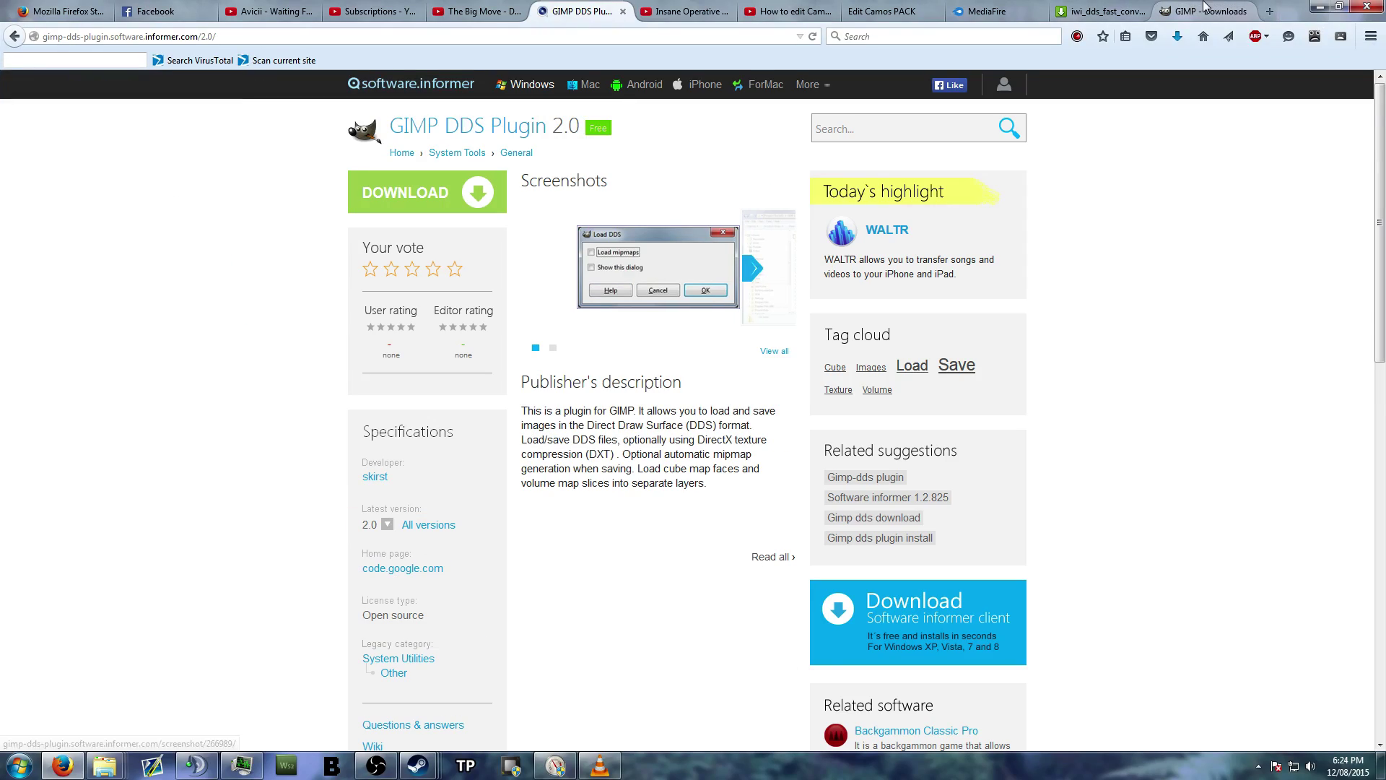
click(1008, 9)
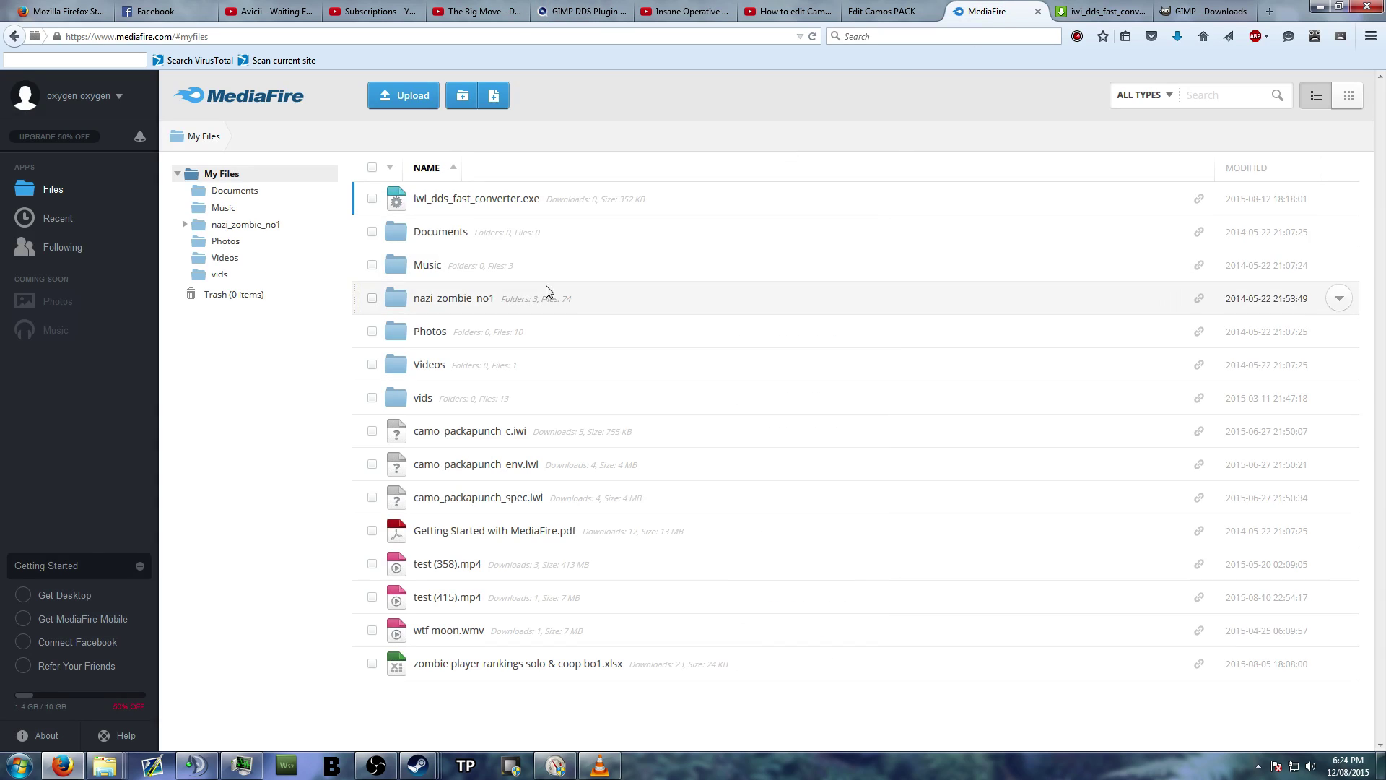
click(1101, 11)
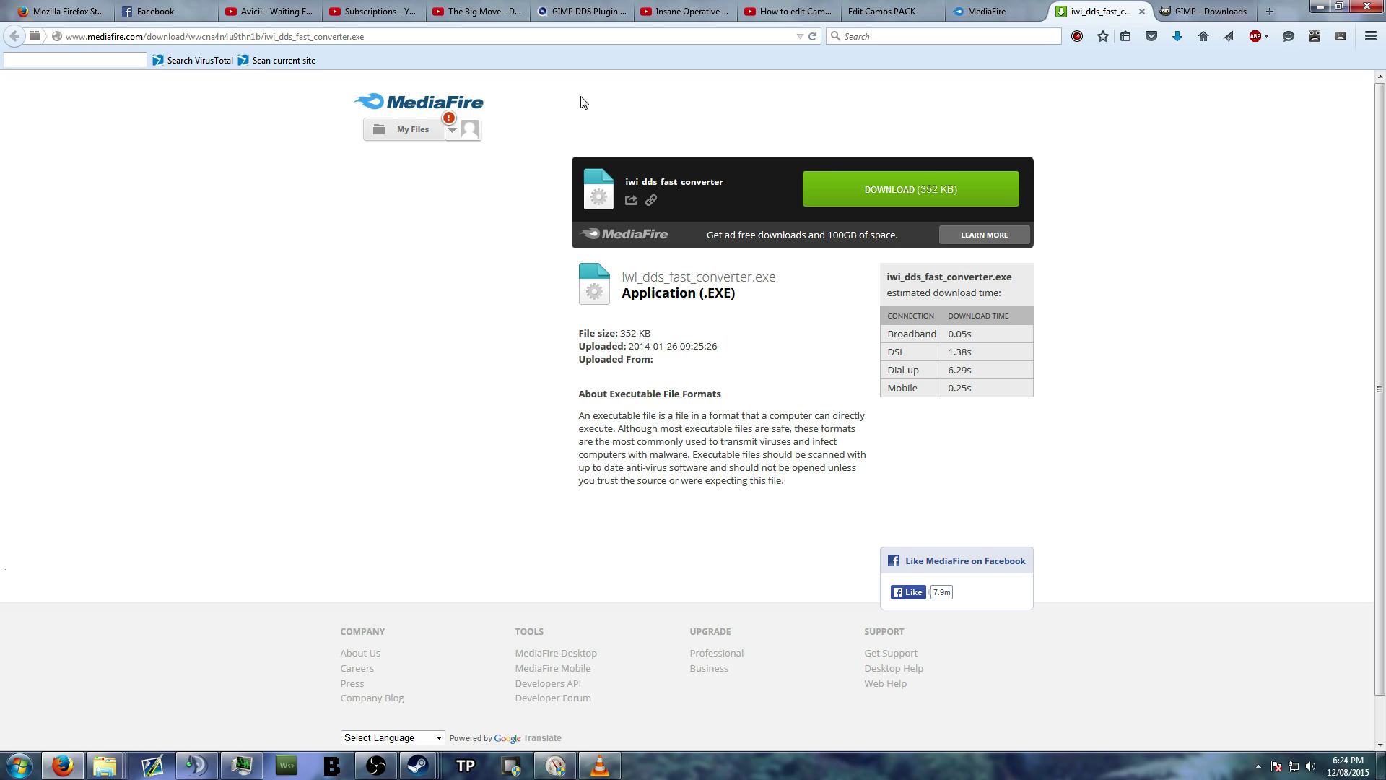
click(1319, 9)
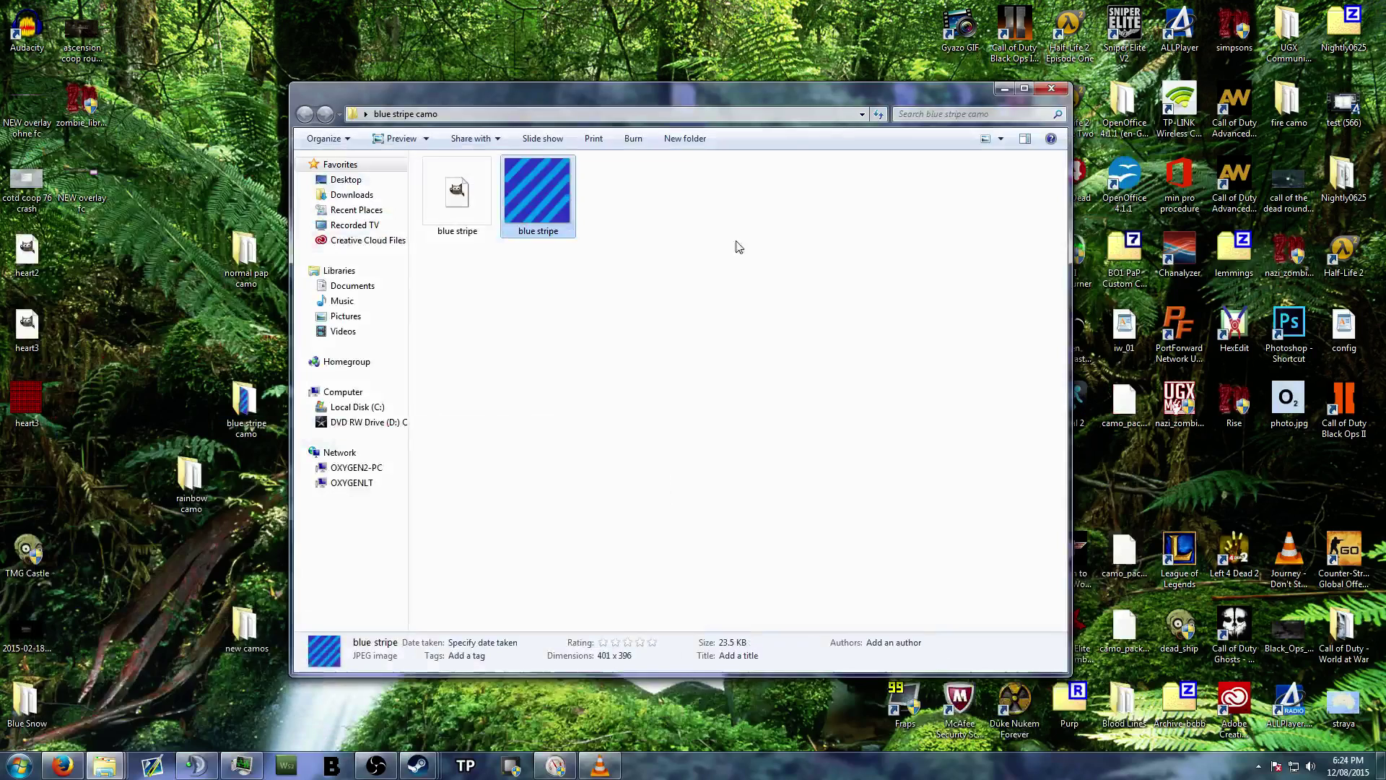
Step: Copy iwi_dds_fast_converter from the origins camo folder into the blue stripe camo folder and close the origins camo window
drag(481, 101, 481, 329)
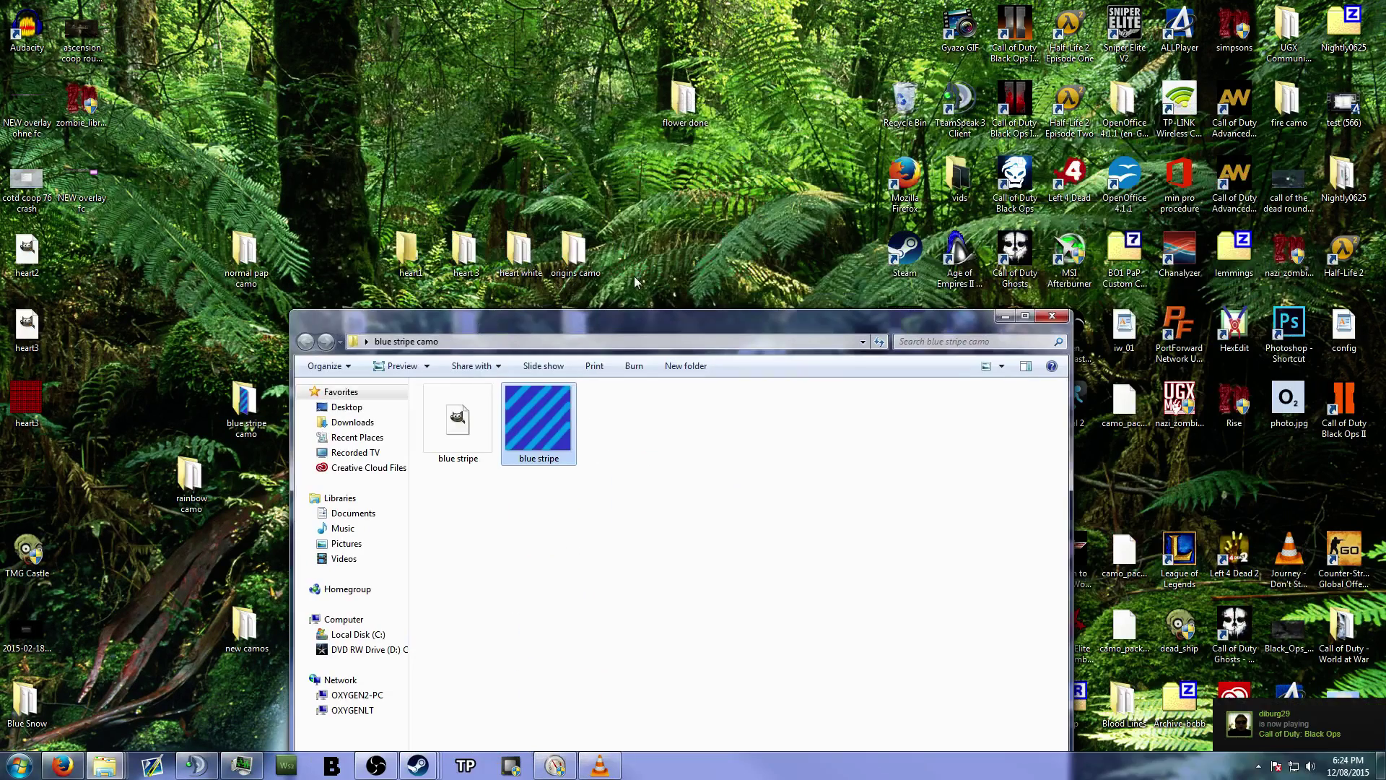
double_click(574, 252)
right_click(473, 207)
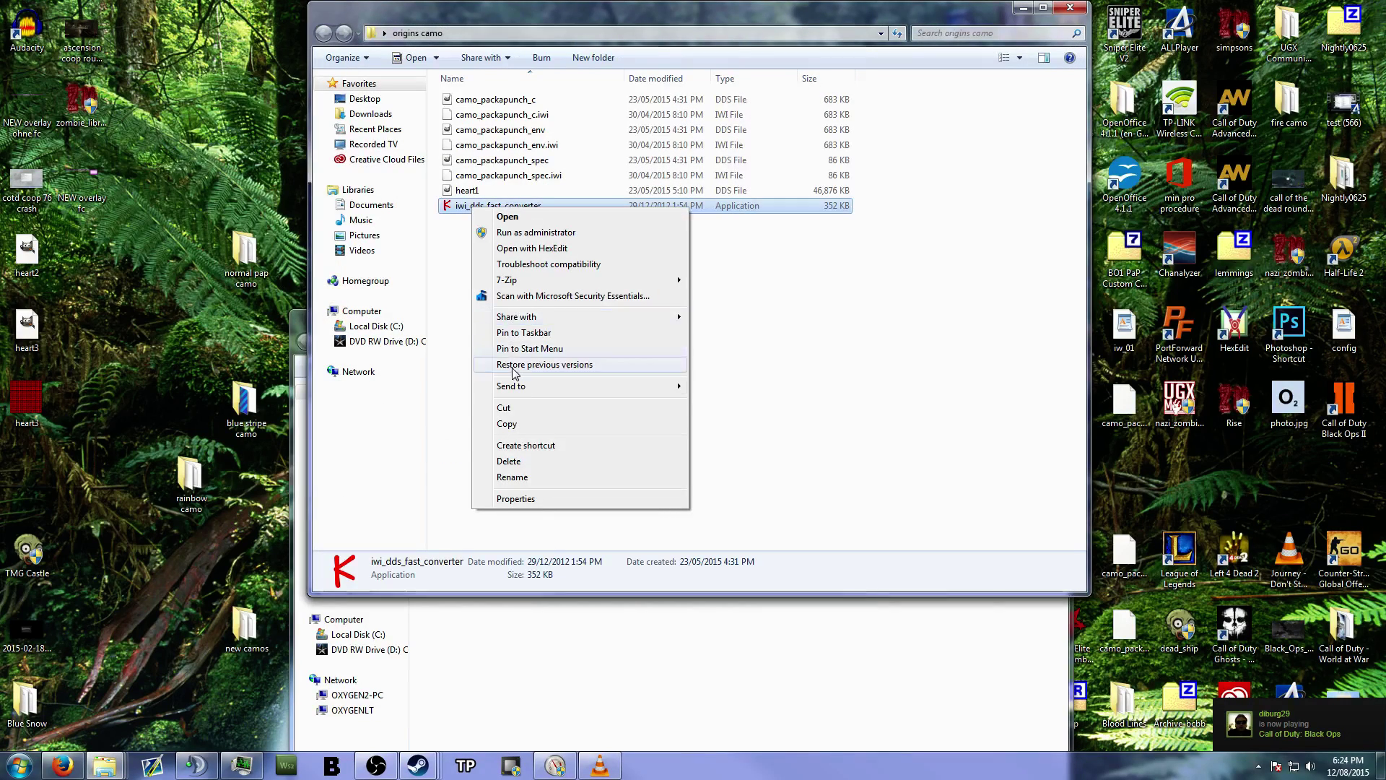
click(506, 424)
click(567, 628)
right_click(566, 625)
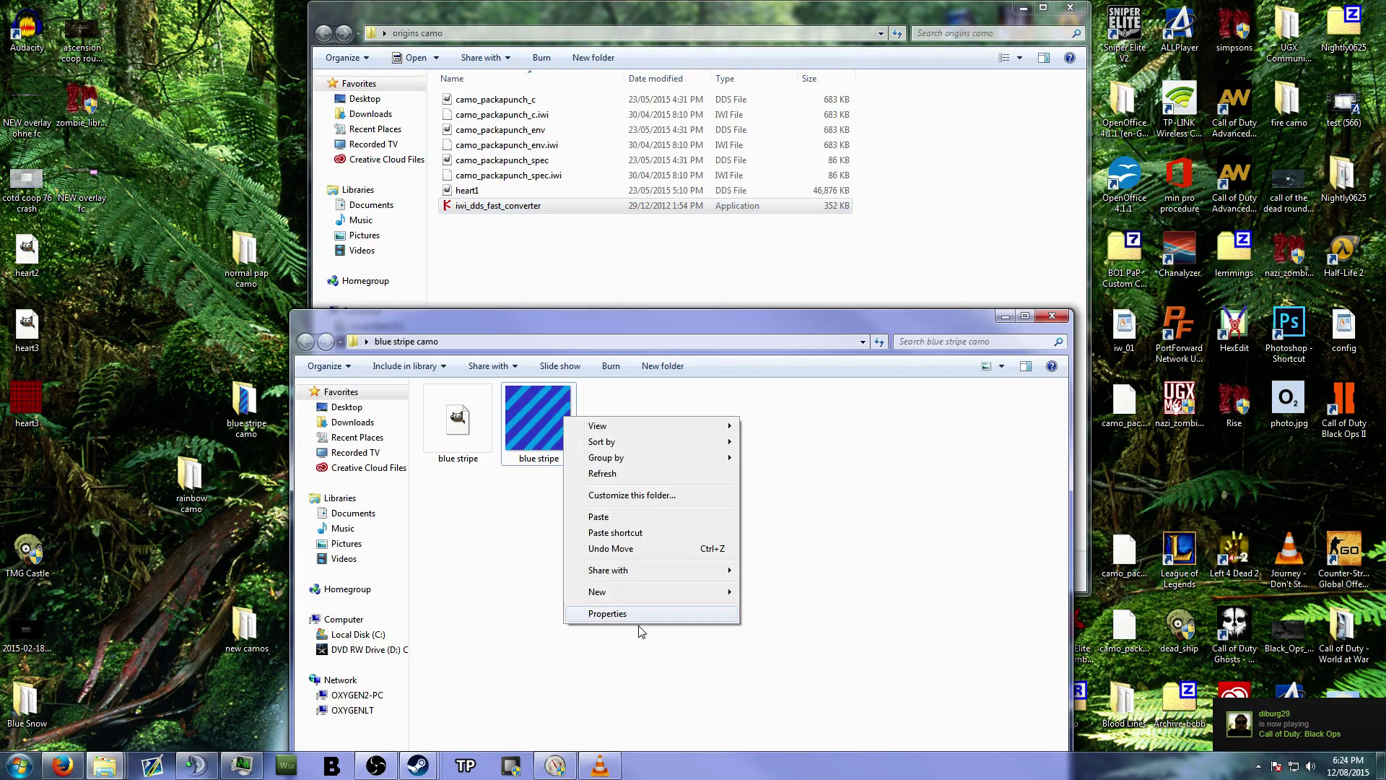
click(606, 517)
click(1030, 9)
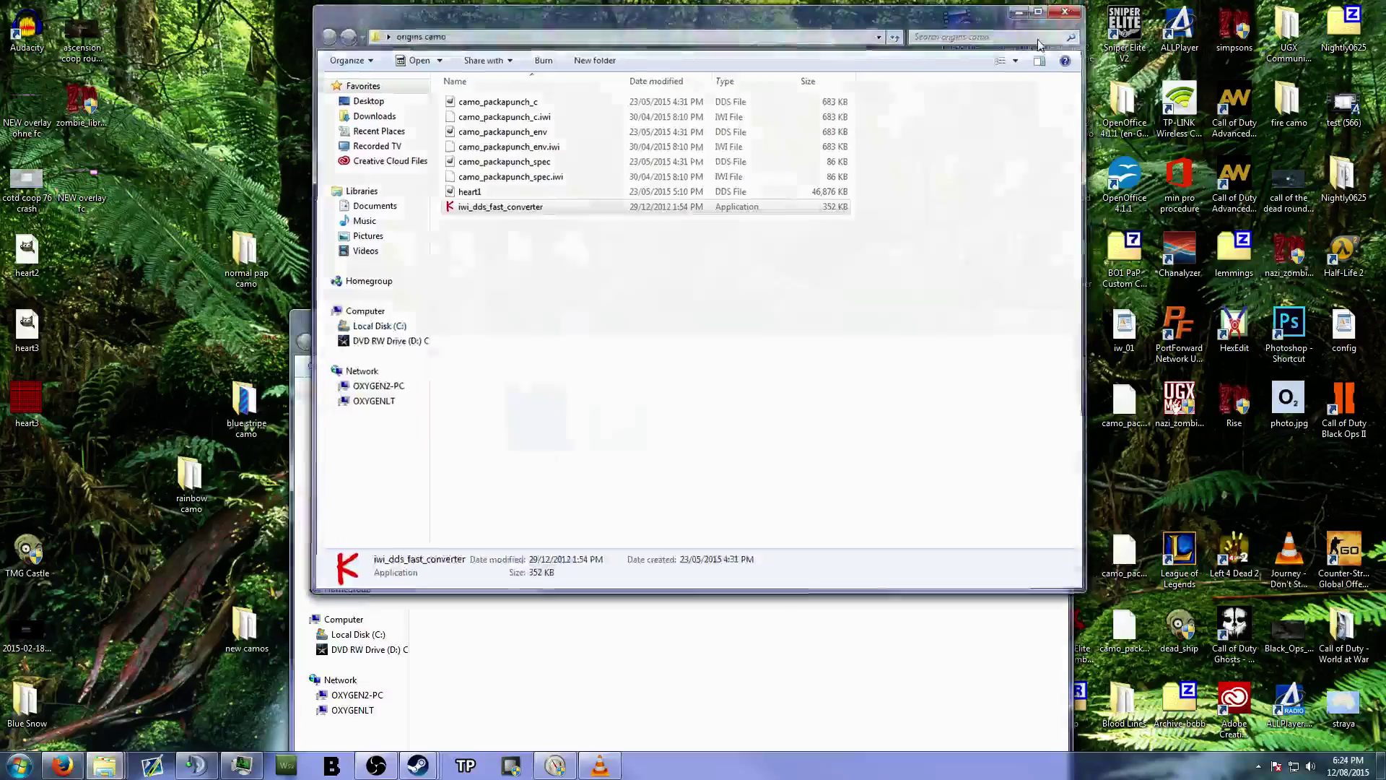
drag(603, 315, 623, 105)
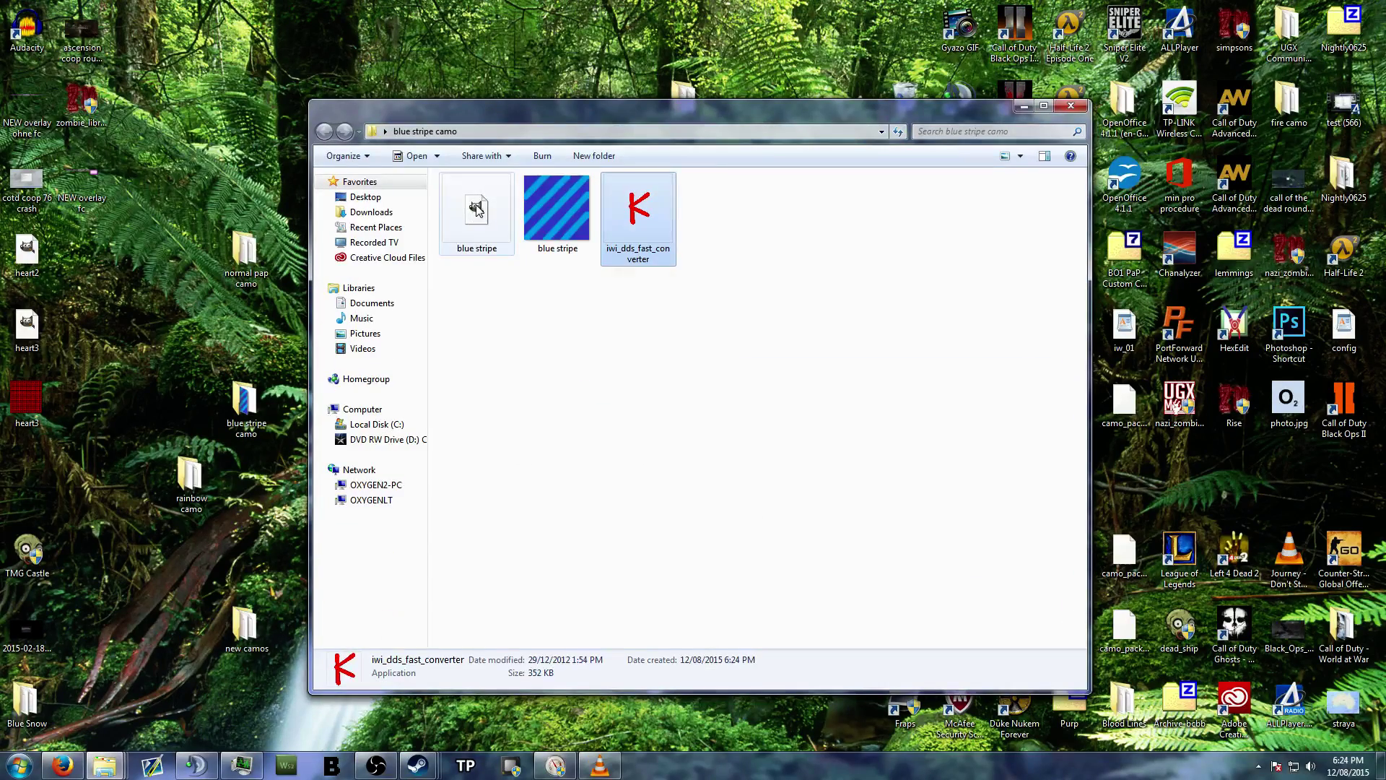
Step: Convert the blue stripe DDS file to IWI format with iwi_dds_fast_converter
click(480, 210)
drag(476, 209, 640, 216)
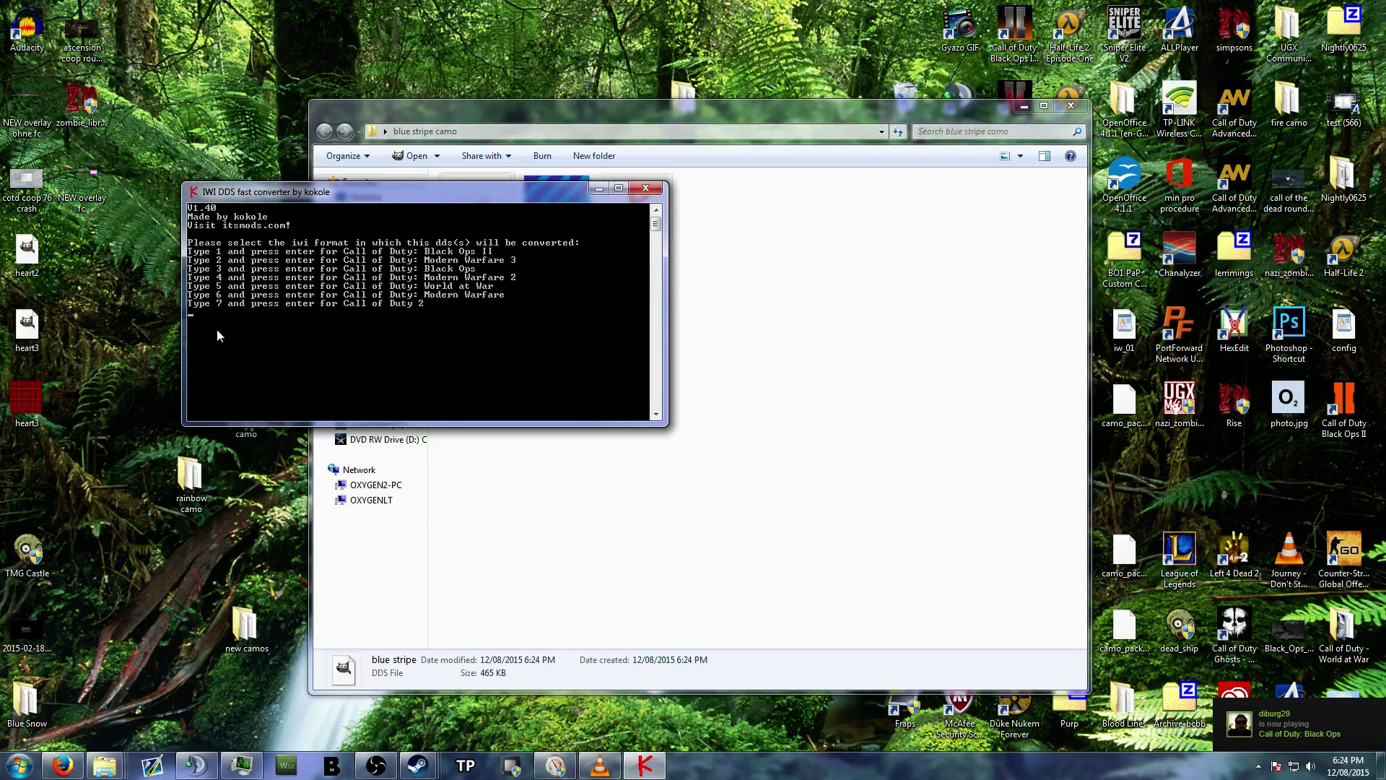
key(Return)
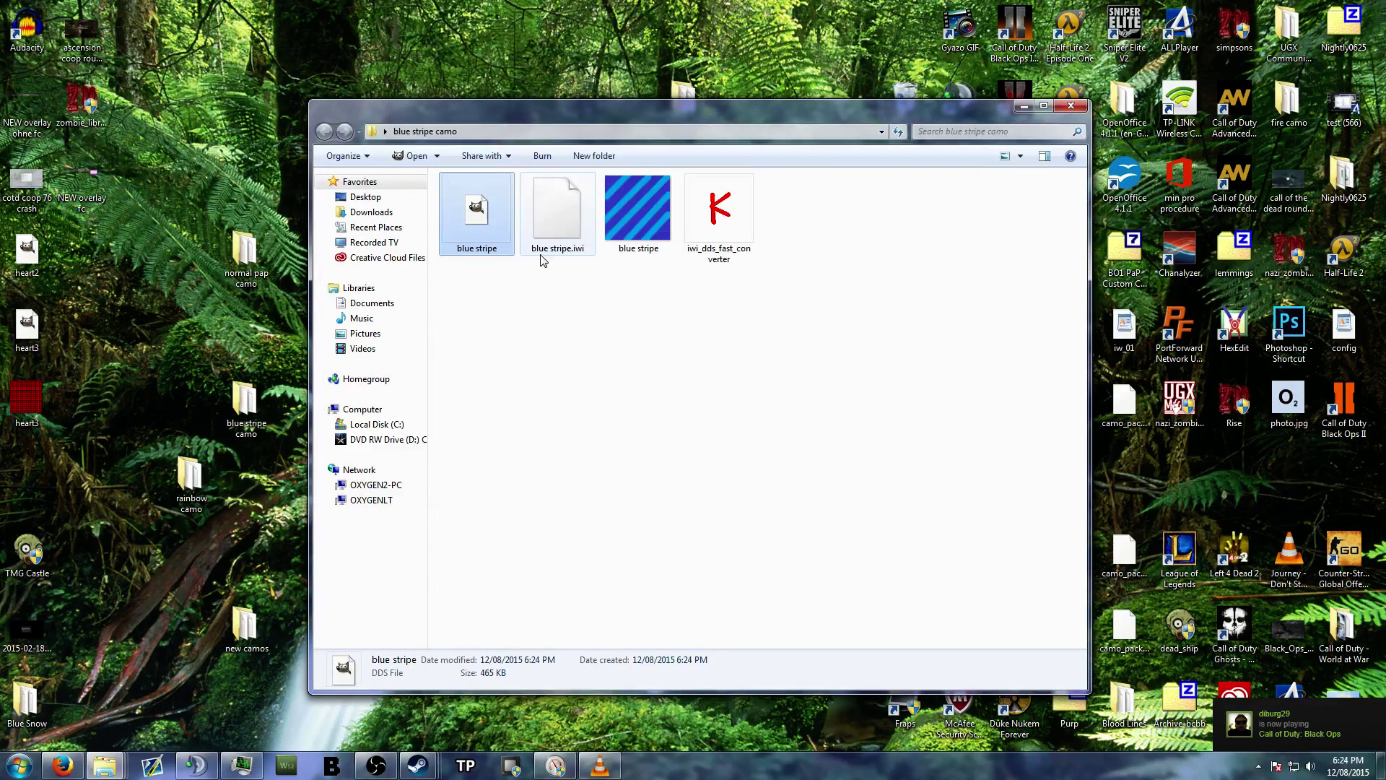
Step: Rename the blue stripe.iwi file as camo_packapunch_c.iwi, keeping its extension
click(553, 228)
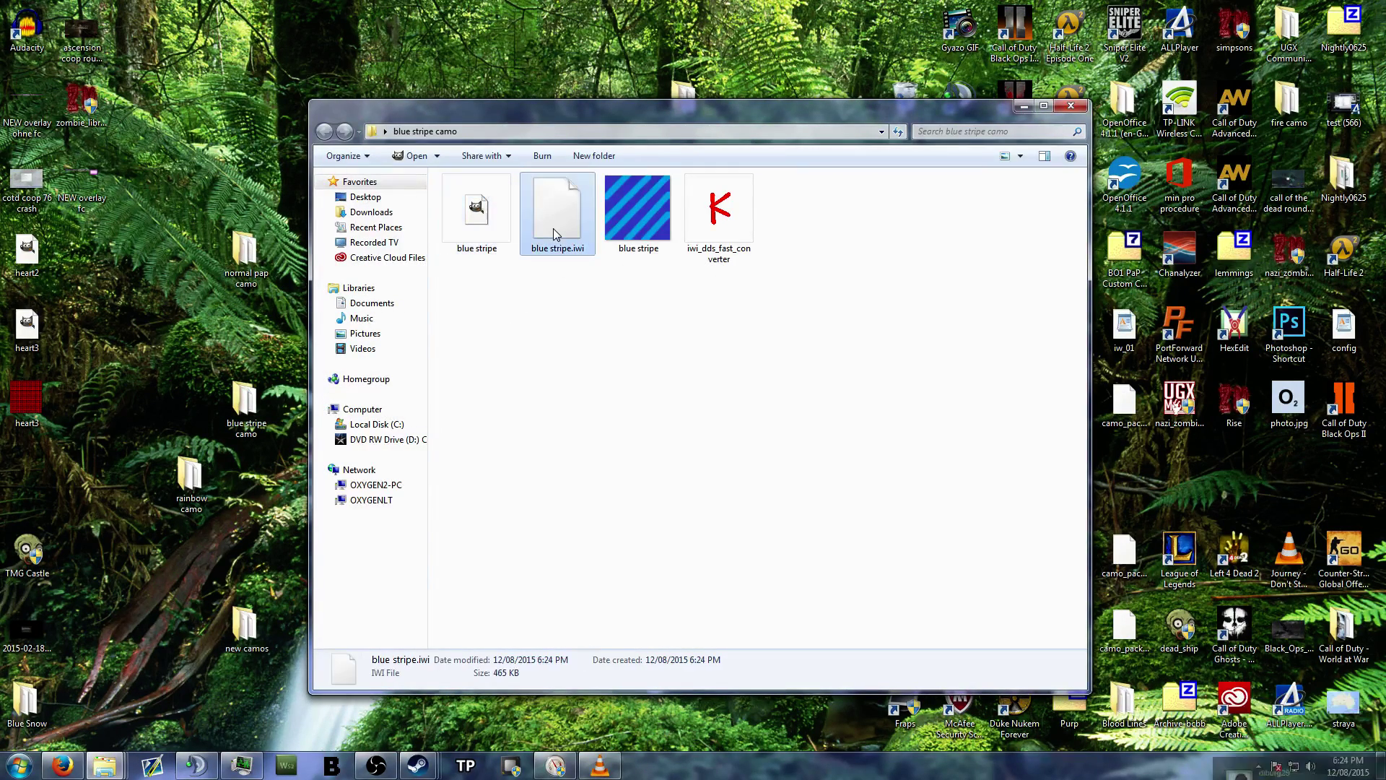
right_click(553, 228)
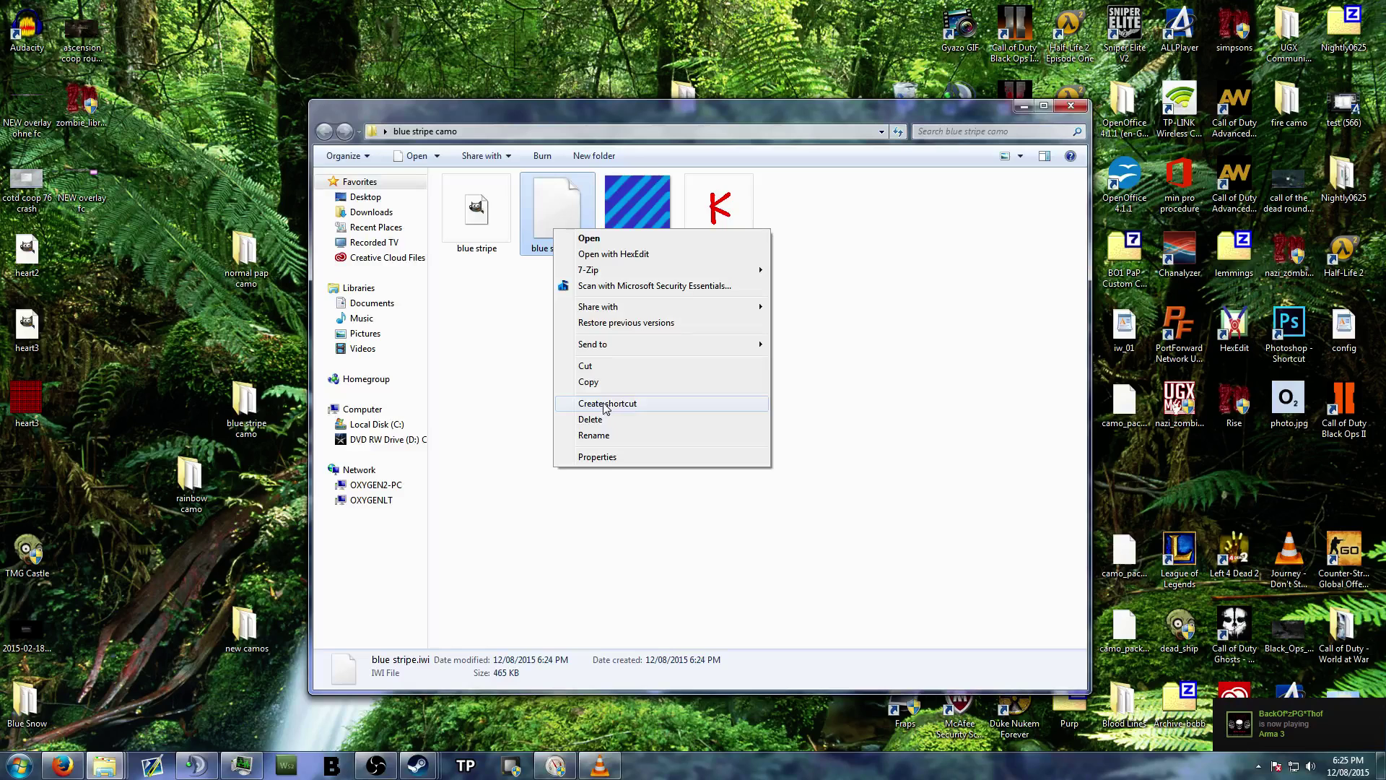
click(597, 435)
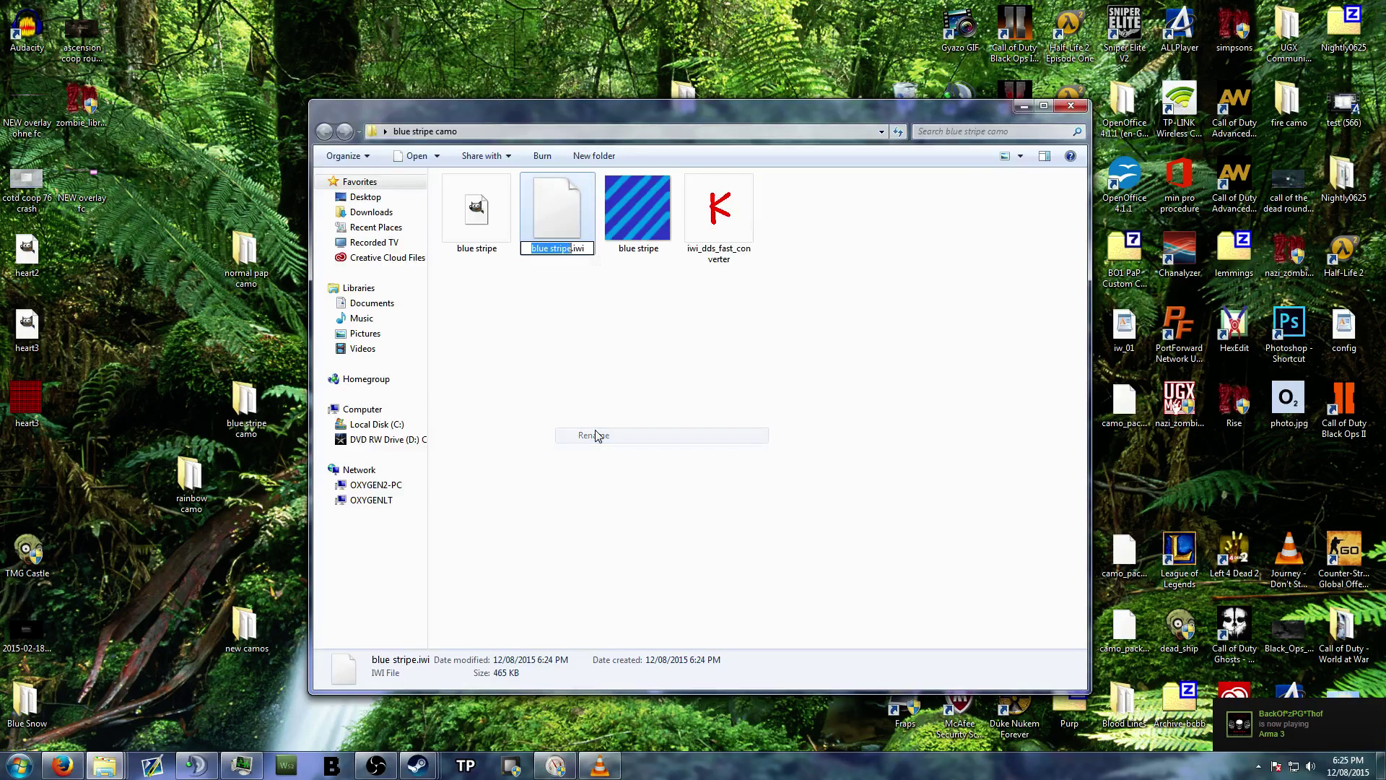
text(camo)
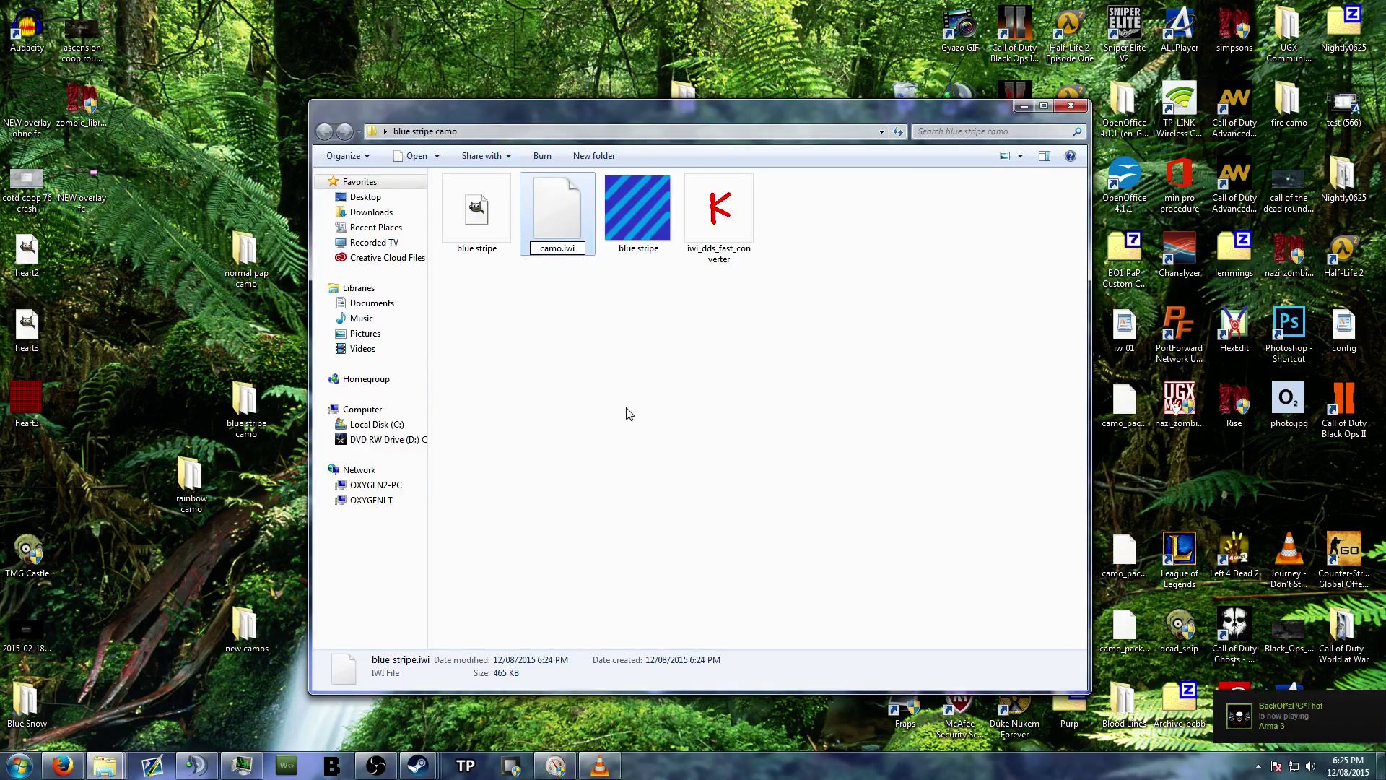
text(_pak)
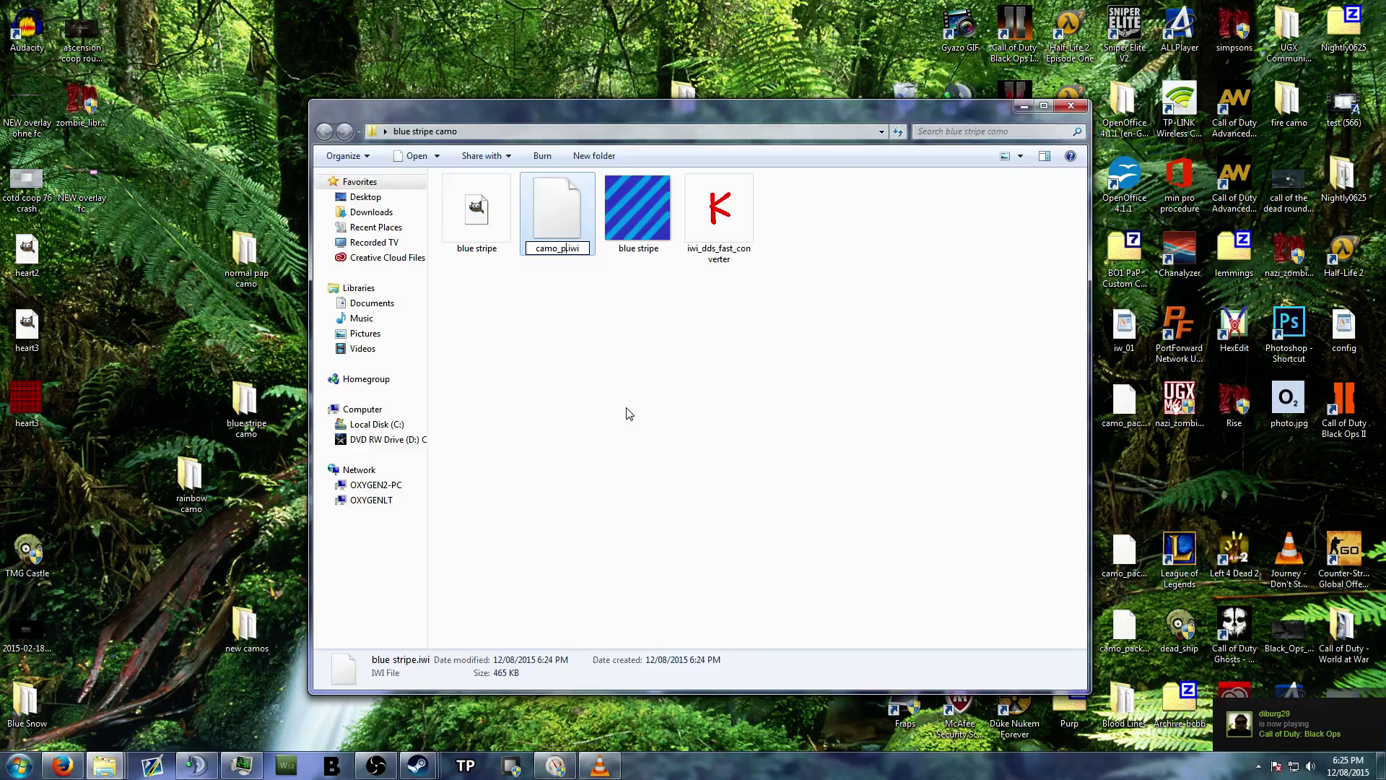
text(apunch)
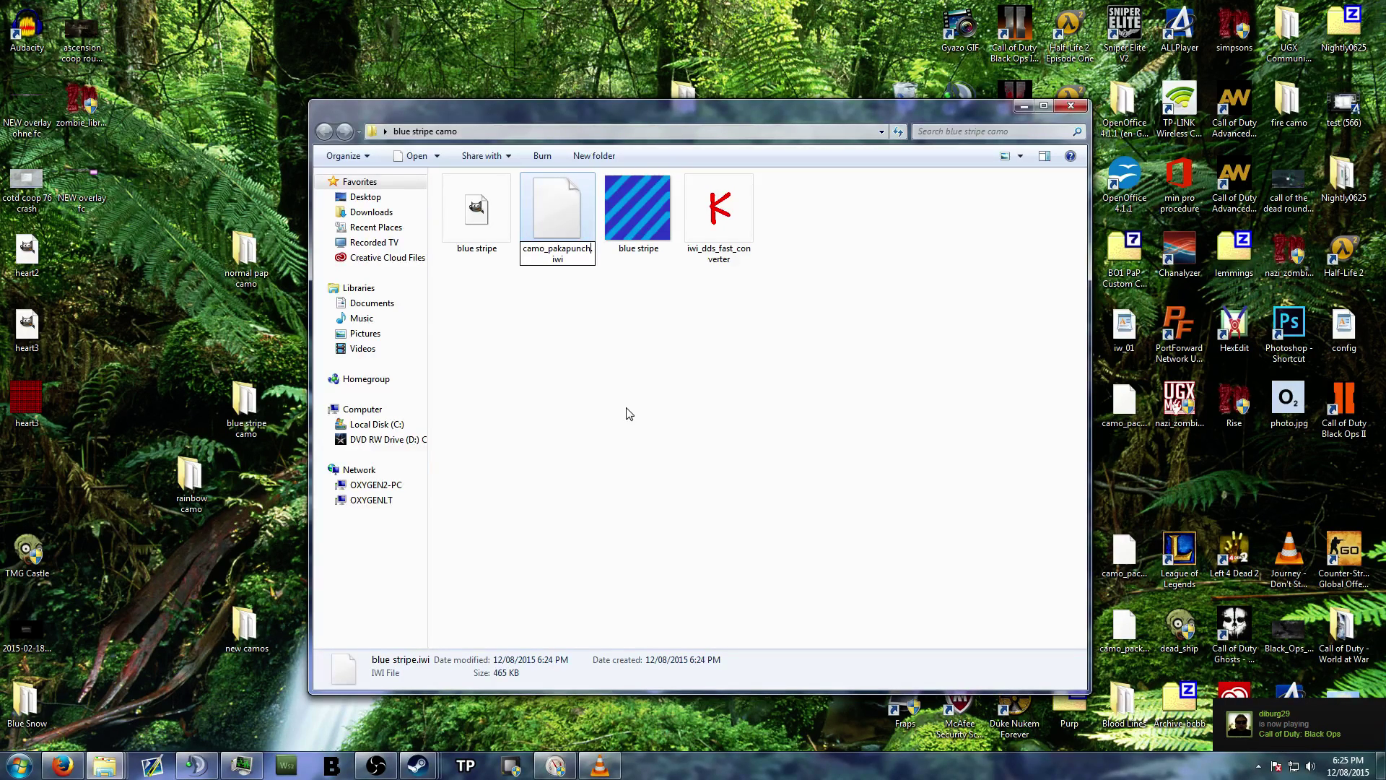
key(Left)
key(Left)
key(Left)
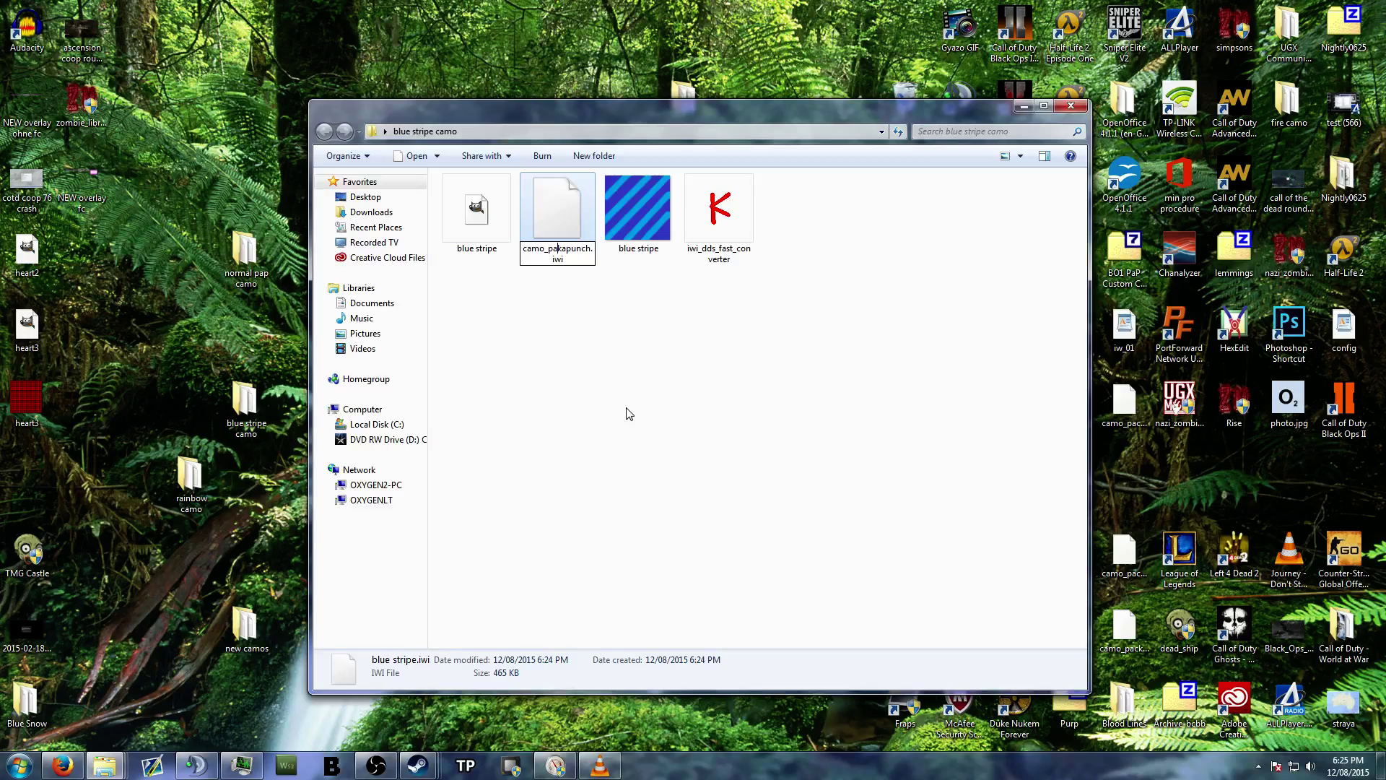
text(ch_c)
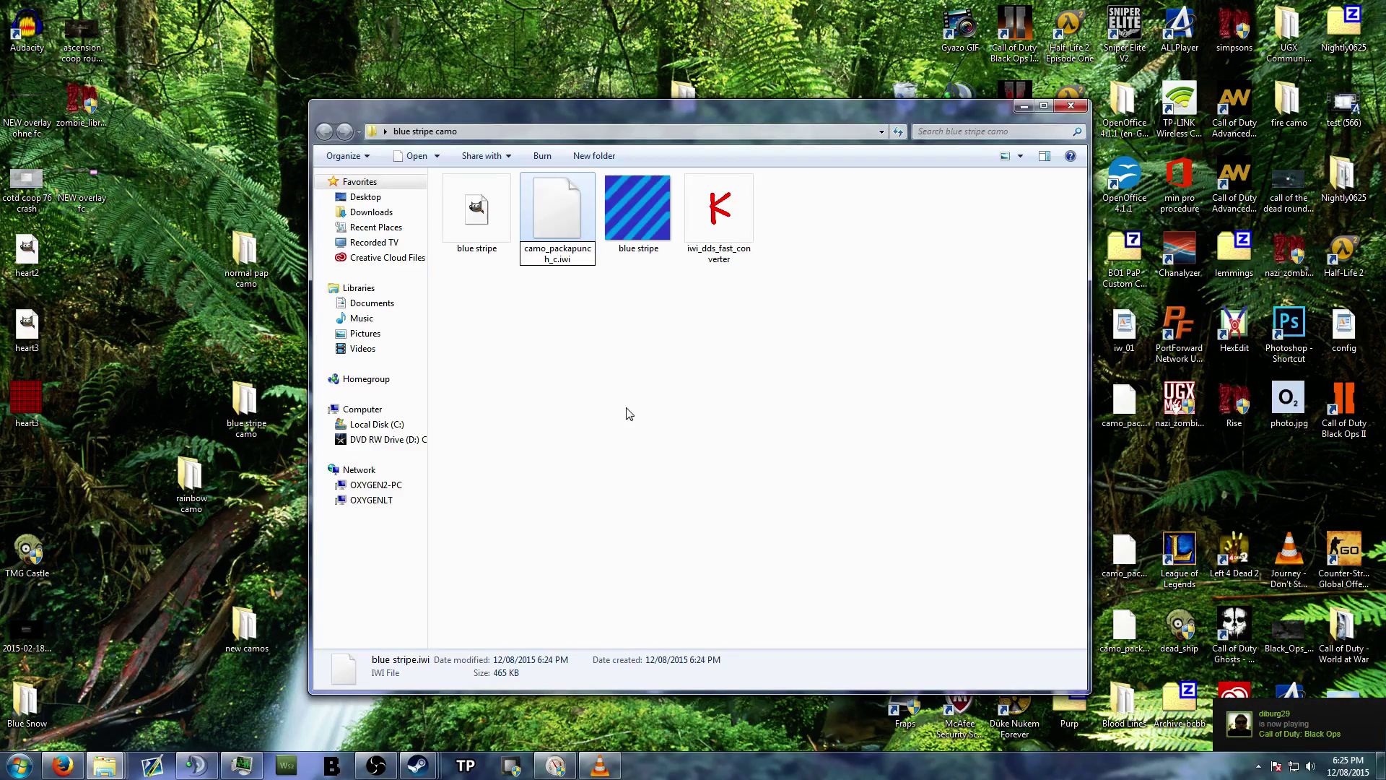
click(565, 311)
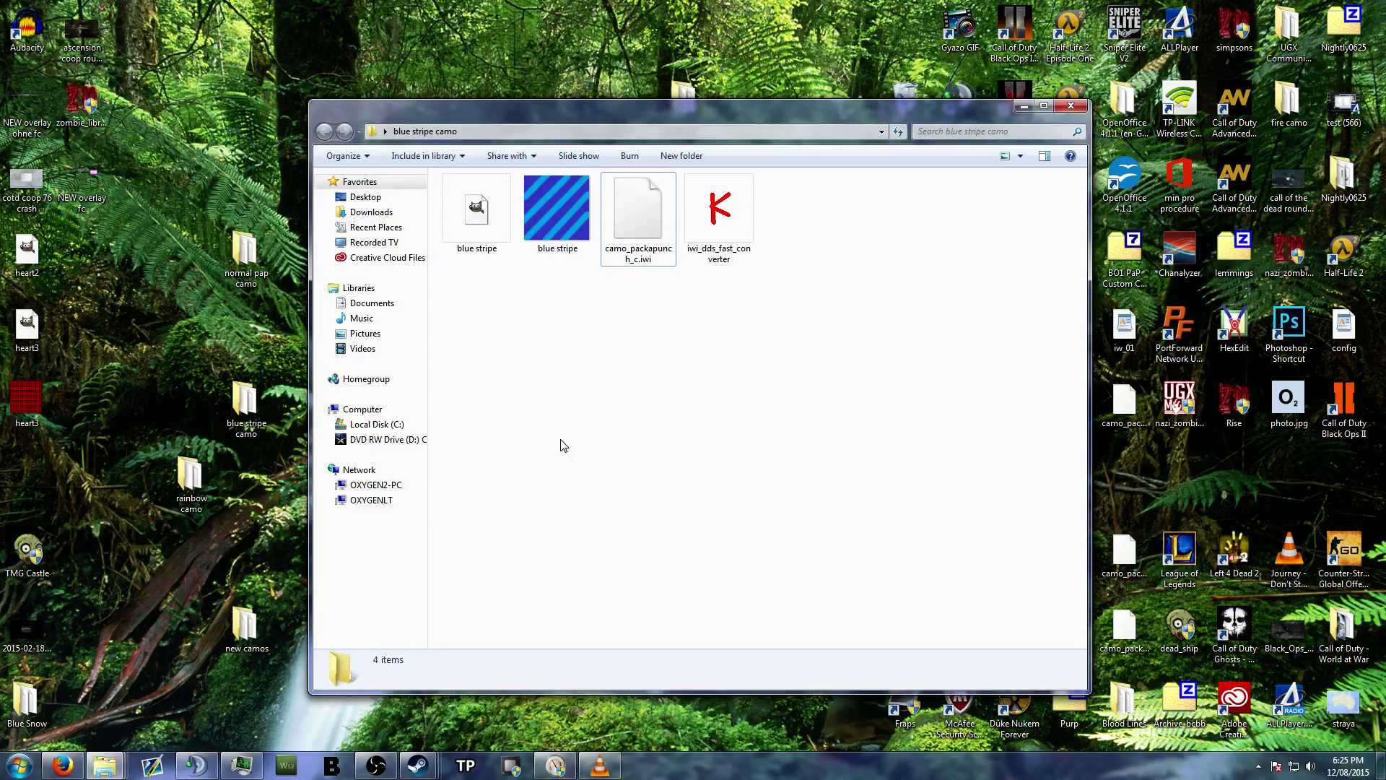
Step: Bring up the bo lan folder window and browse from Local Disk (C:) to Program Files (x86)\Steam\SteamApps\common
mouse_move(97, 771)
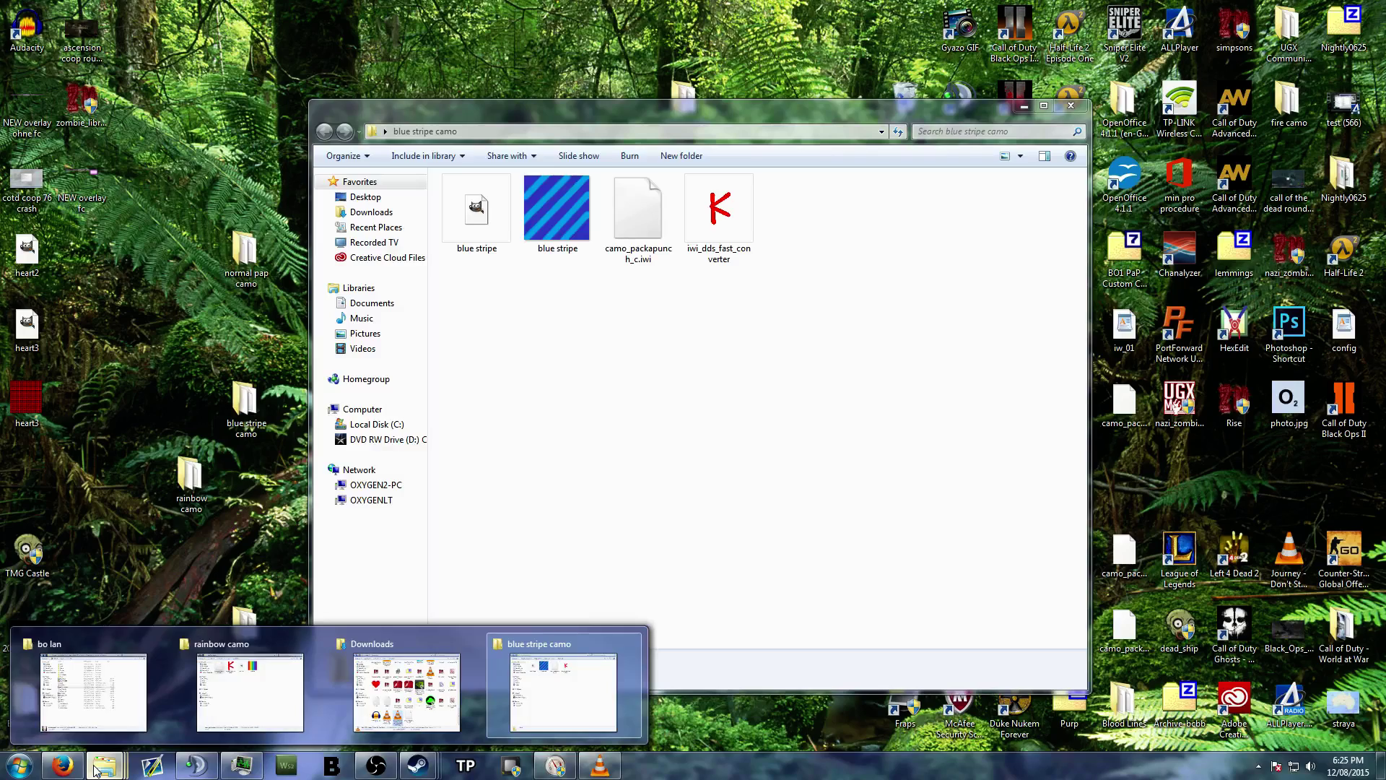
click(98, 693)
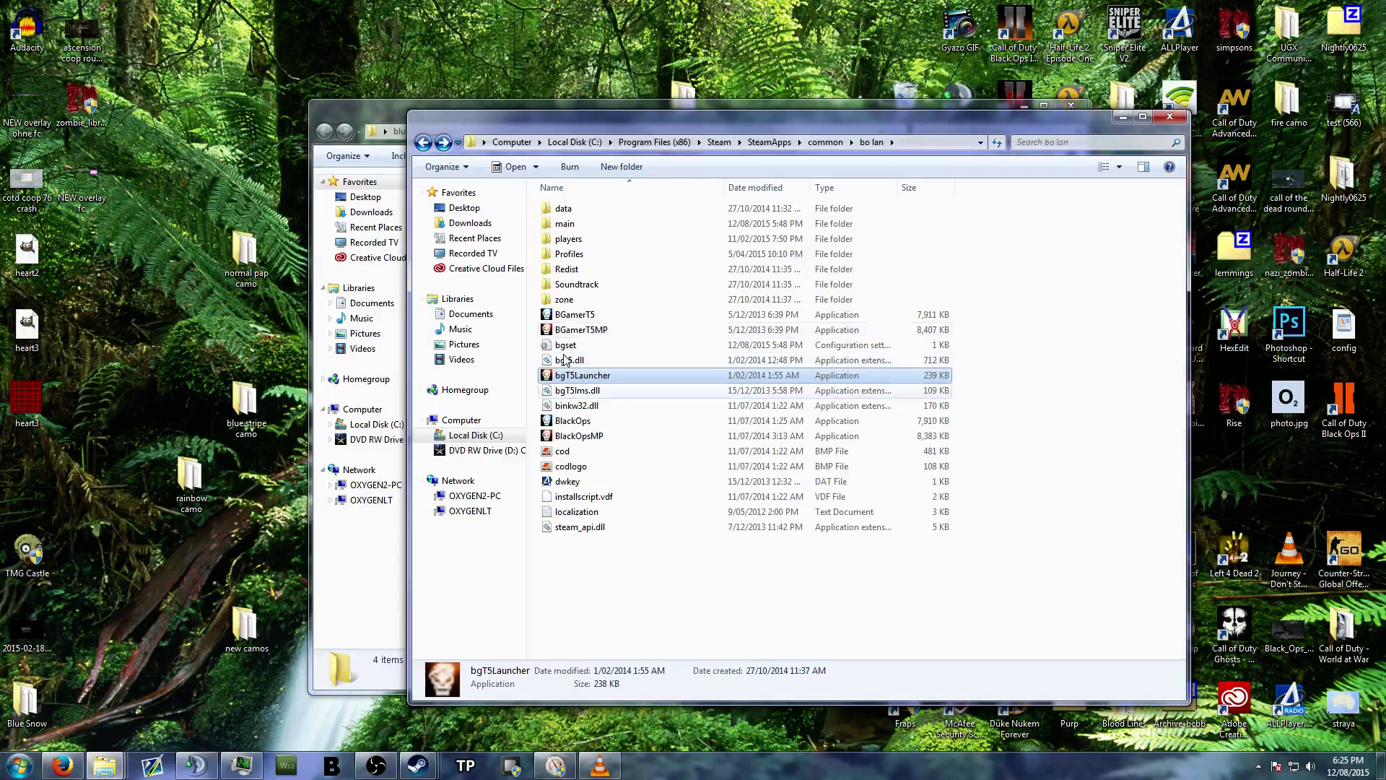
click(462, 435)
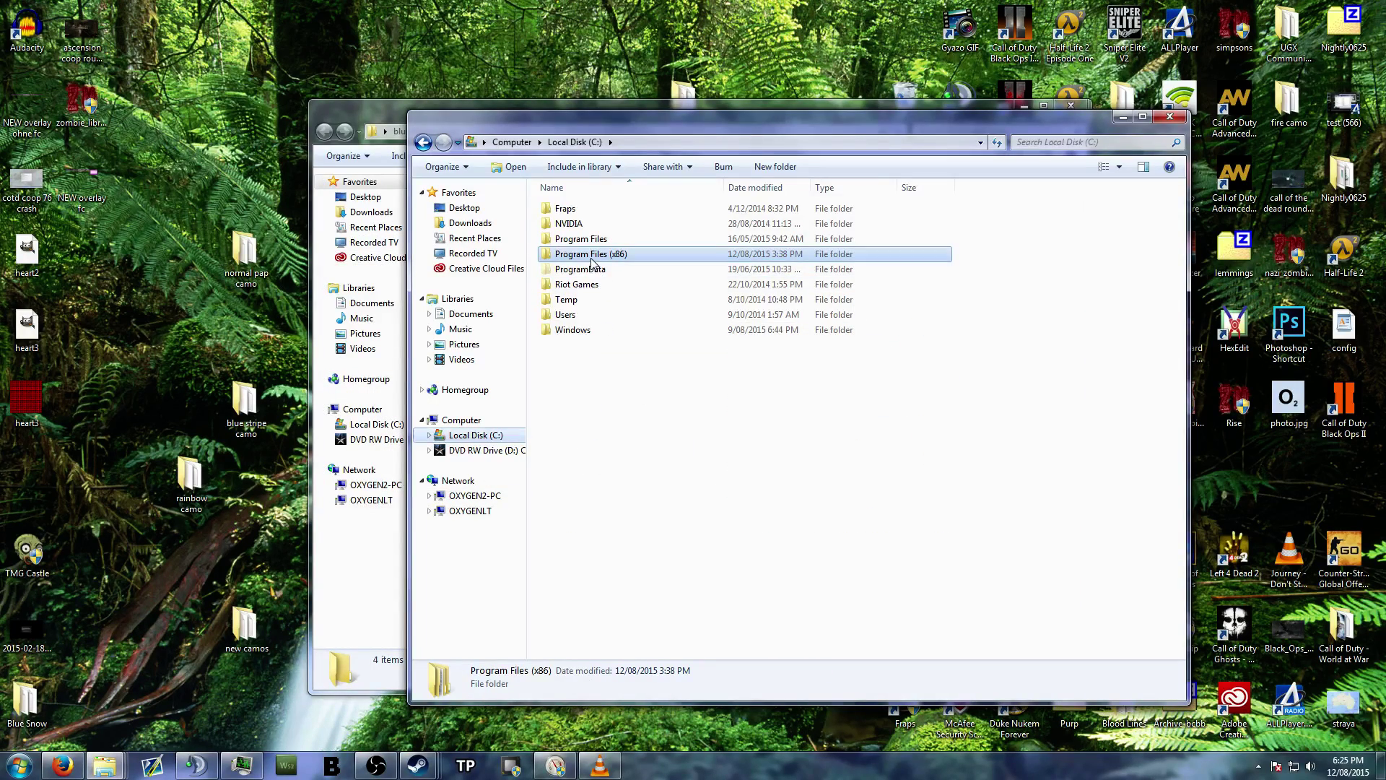
double_click(592, 257)
scroll(577, 447, down, 3)
double_click(576, 470)
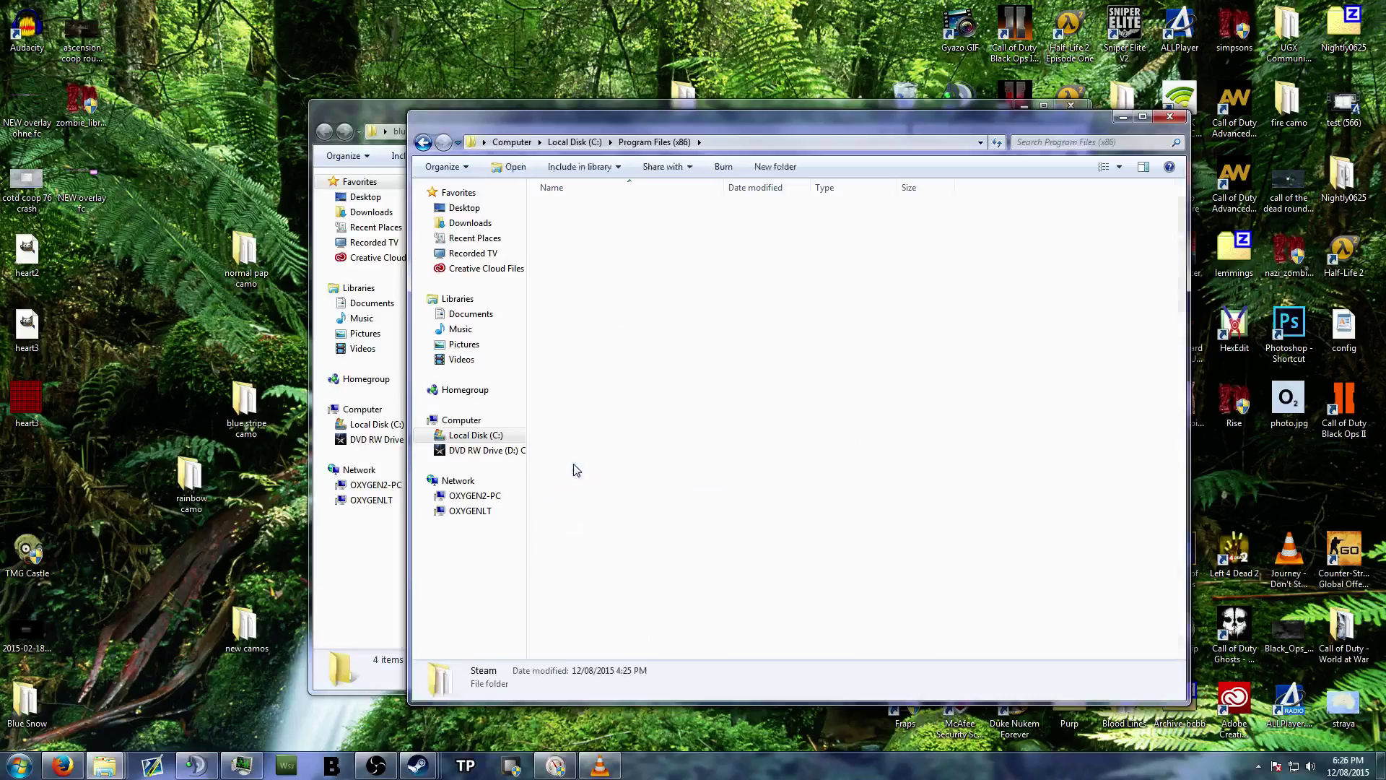
double_click(581, 538)
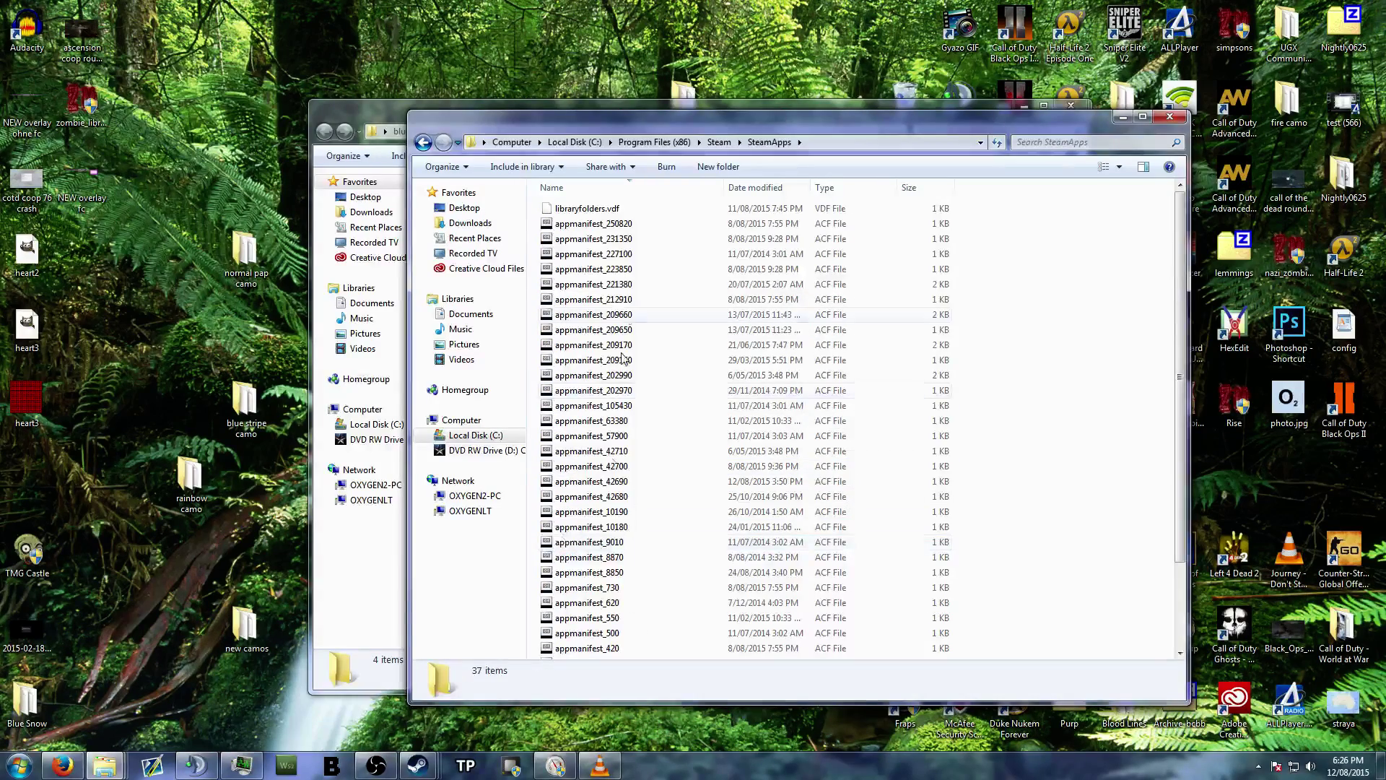
scroll(623, 359, down, 3)
double_click(565, 651)
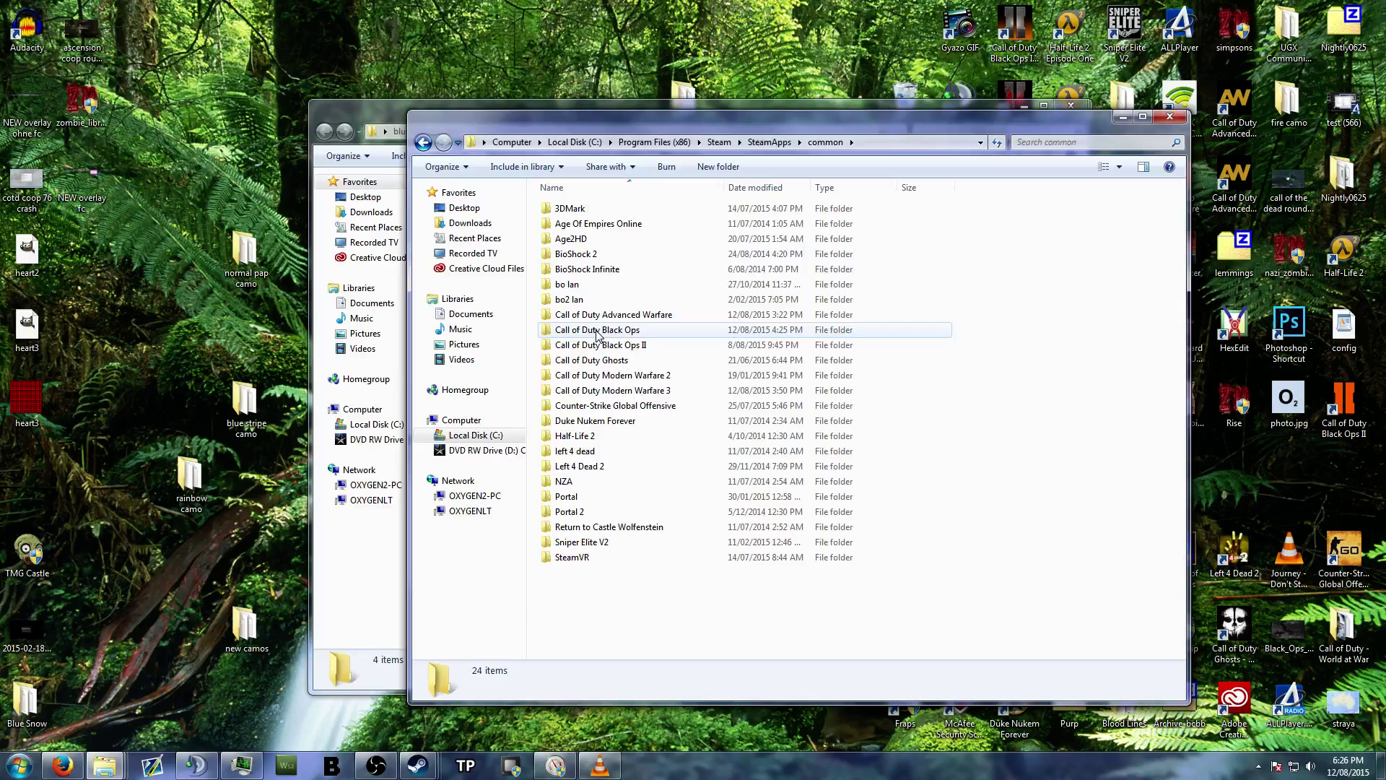
Step: Check the Call of Duty Black Ops folder, return to common, and open the main folder inside bo lan
double_click(599, 330)
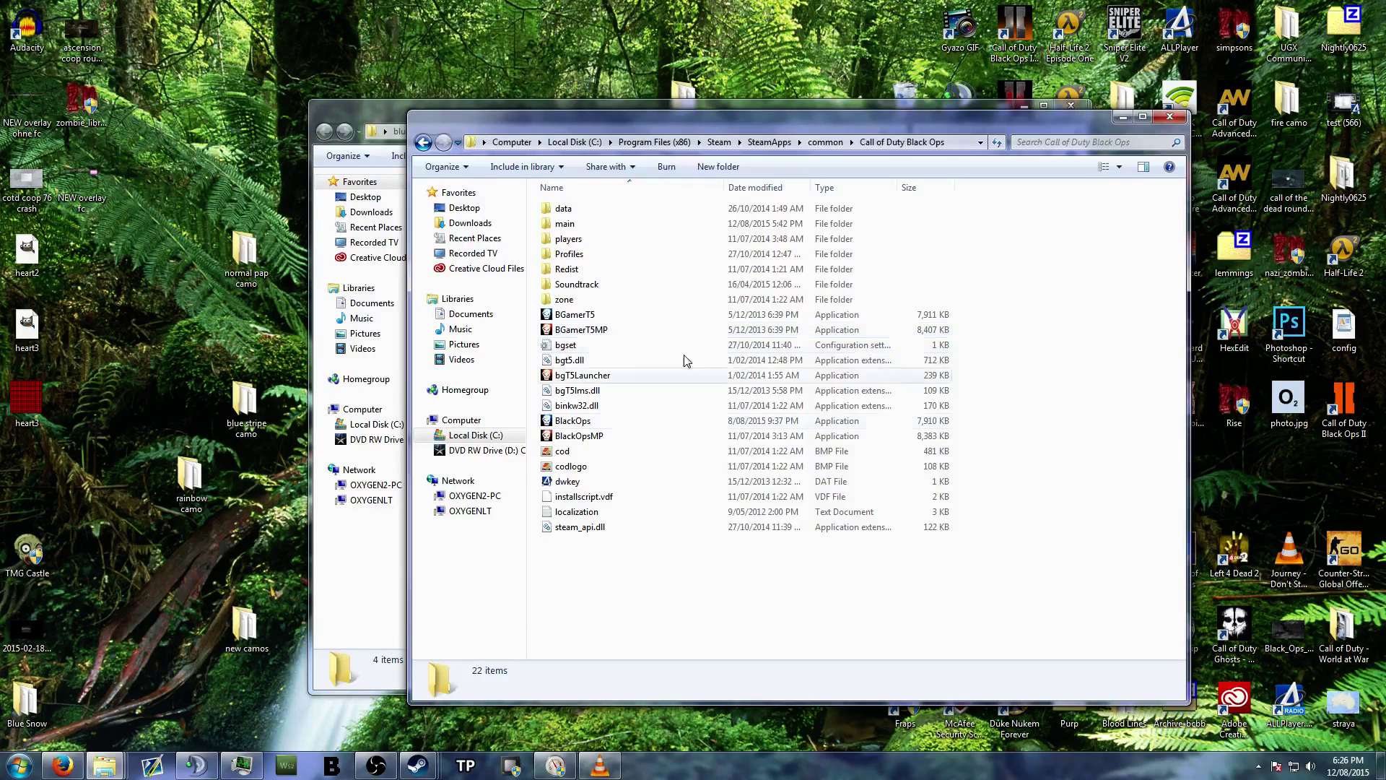
click(423, 142)
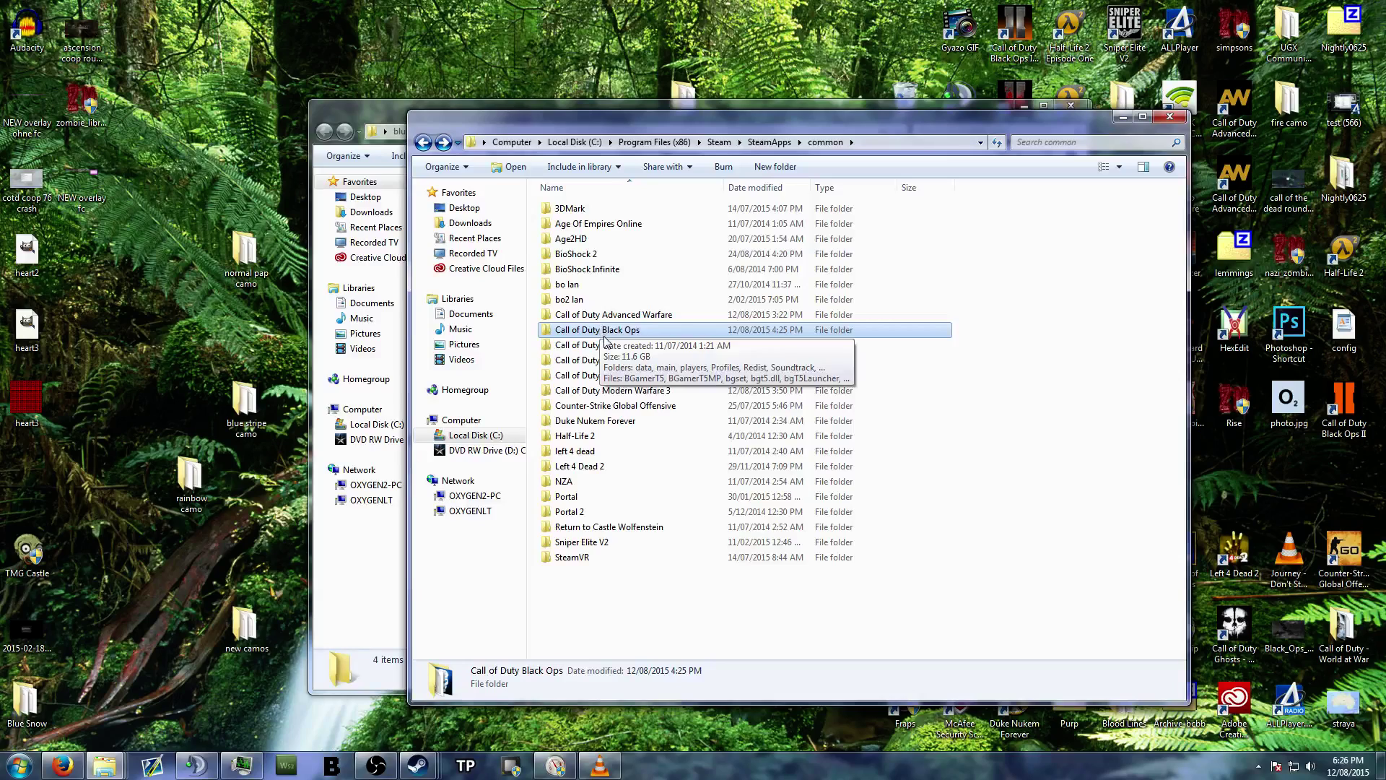
double_click(586, 287)
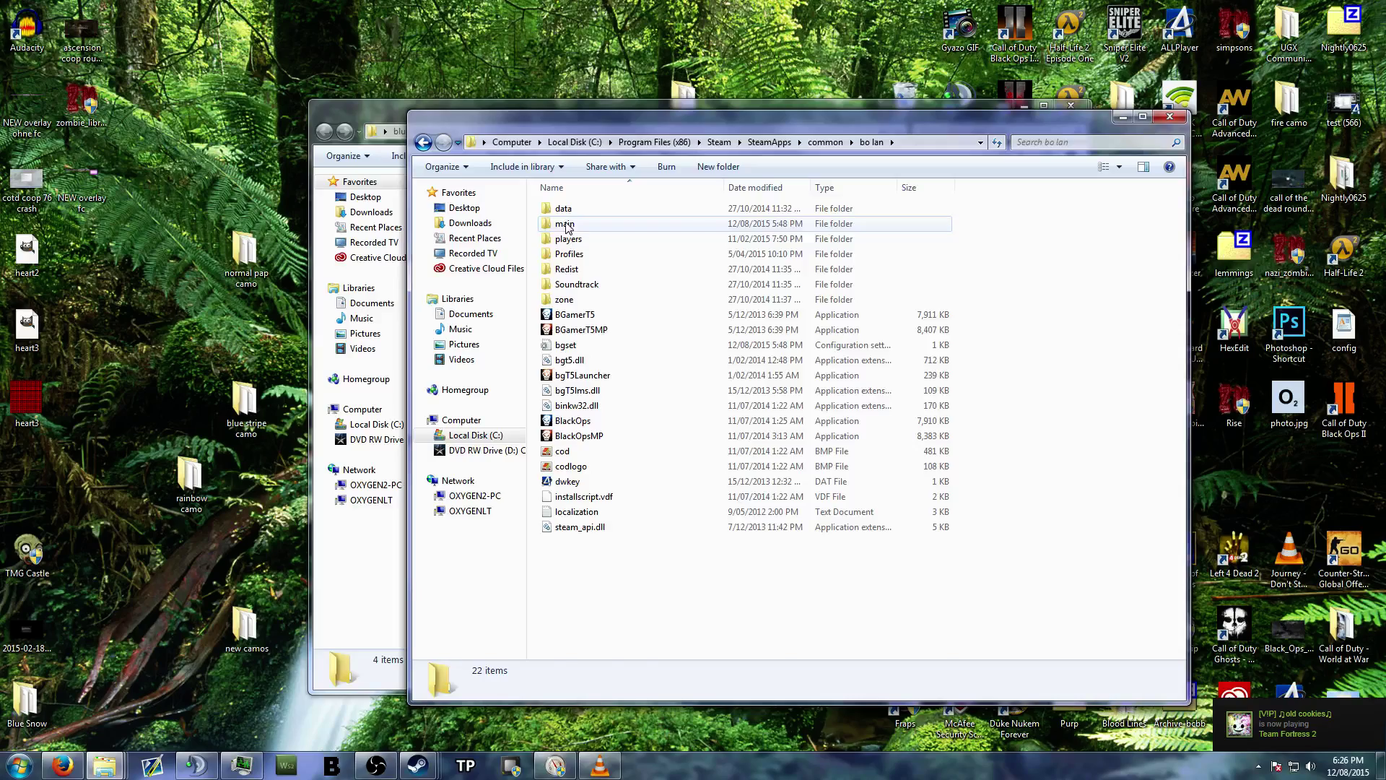
double_click(565, 225)
Step: Open iw_01 as an archive with 7-Zip and enter its images folder
click(567, 274)
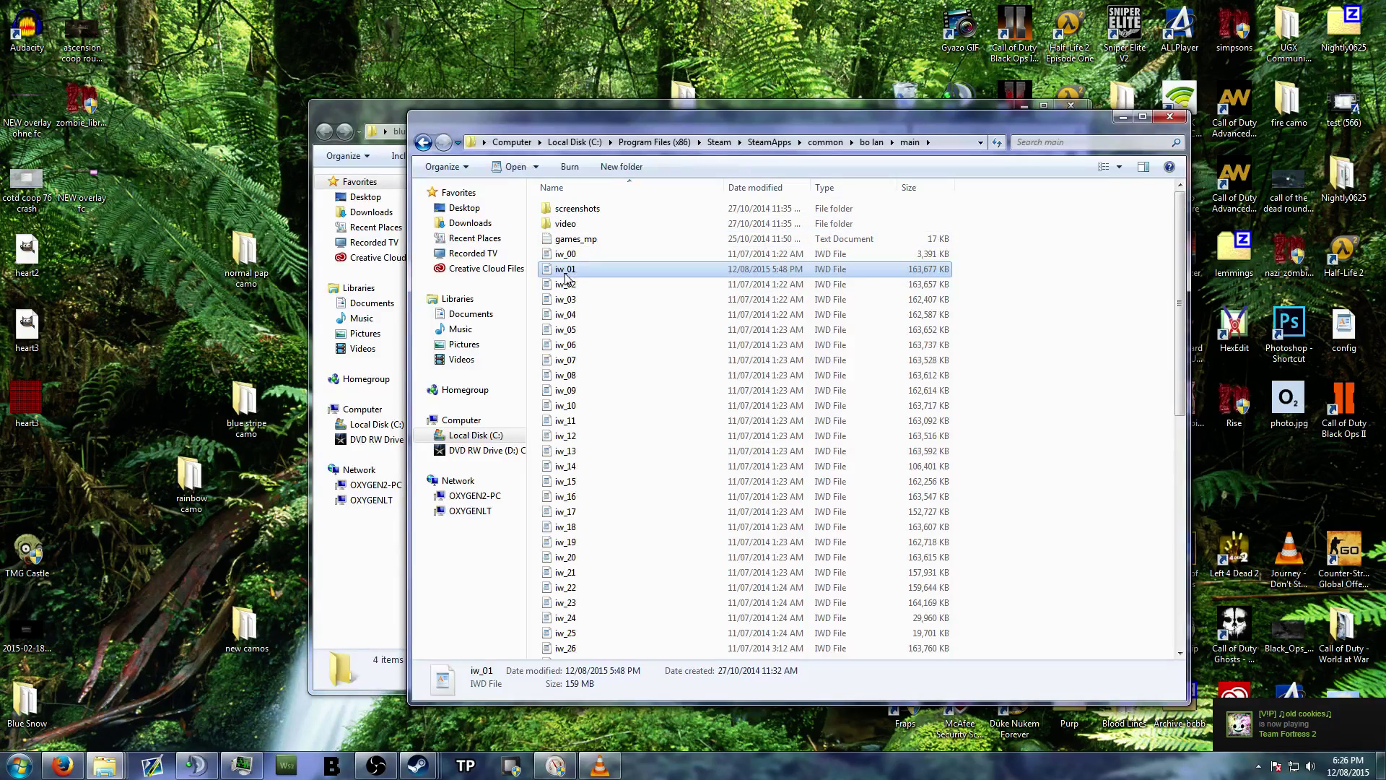
right_click(575, 274)
mouse_move(625, 316)
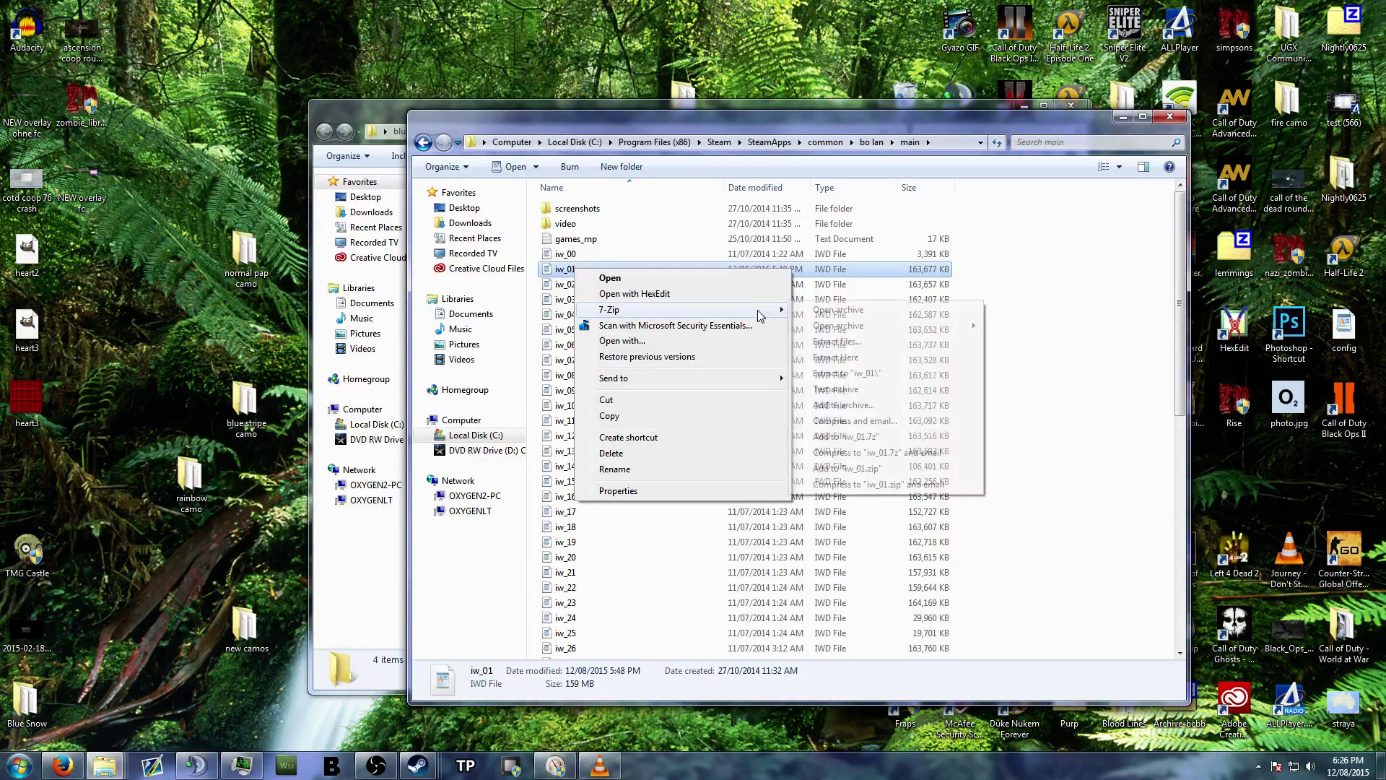
click(878, 316)
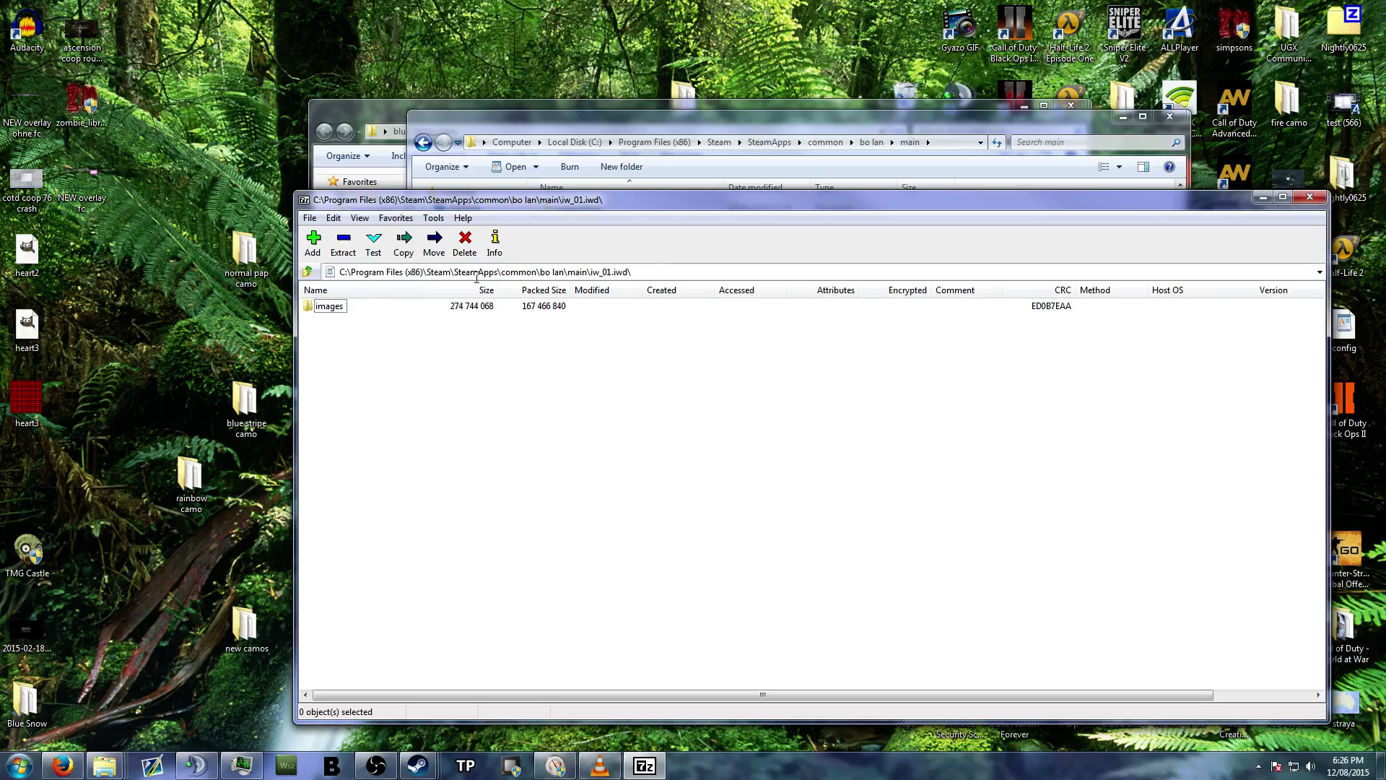
double_click(329, 309)
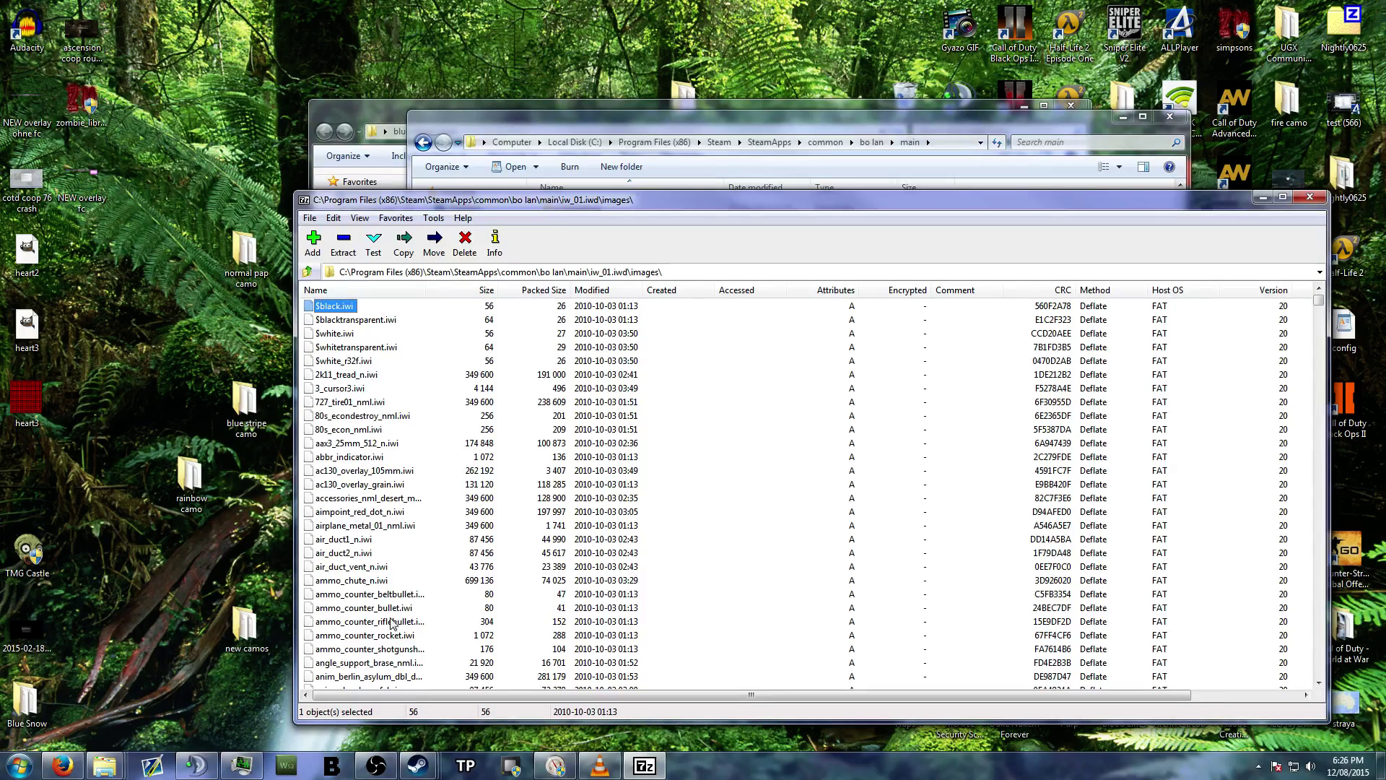
Step: Copy camo_packapunch_c.iwi from the blue stripe camo folder into the images folder of iw_01.iwd, then close the archive
drag(468, 197, 391, 337)
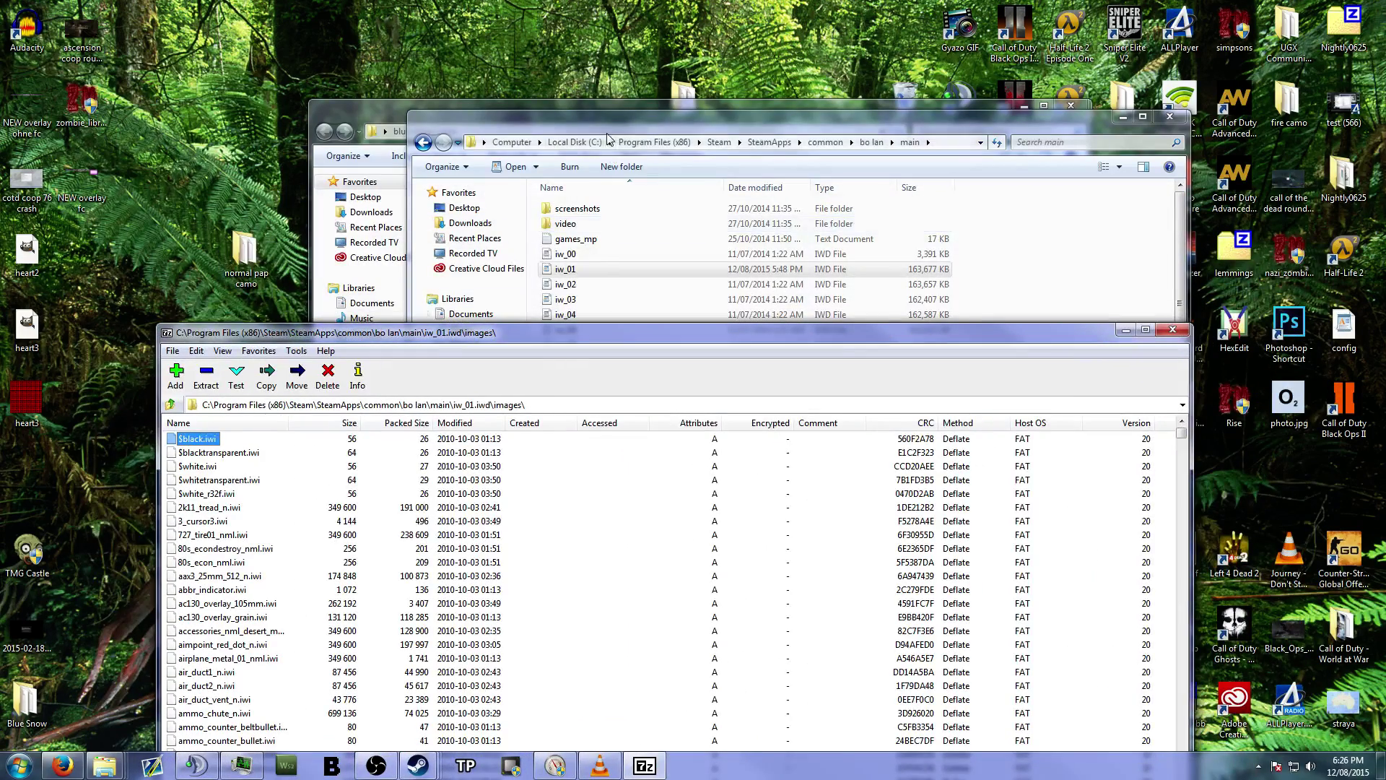
click(636, 124)
drag(664, 127, 1037, 219)
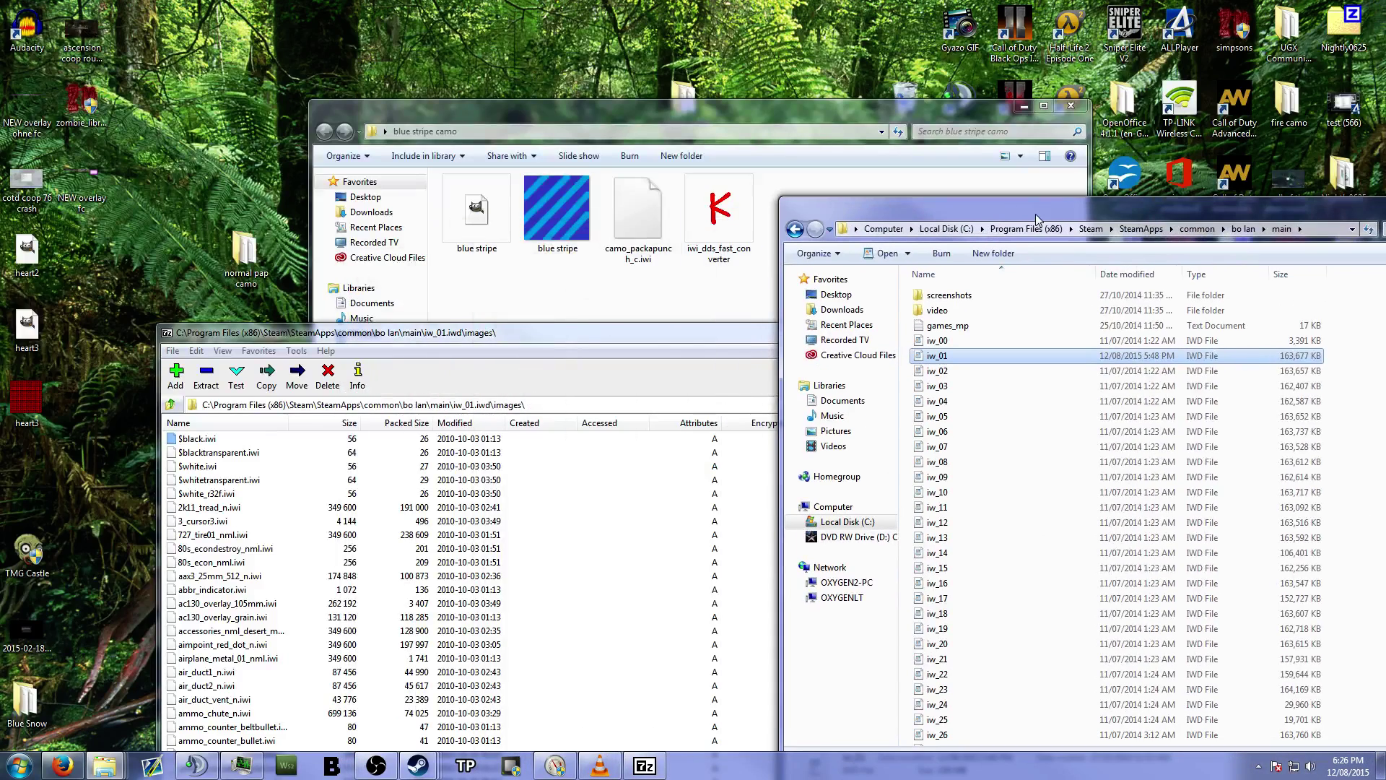
click(630, 225)
drag(647, 208, 229, 567)
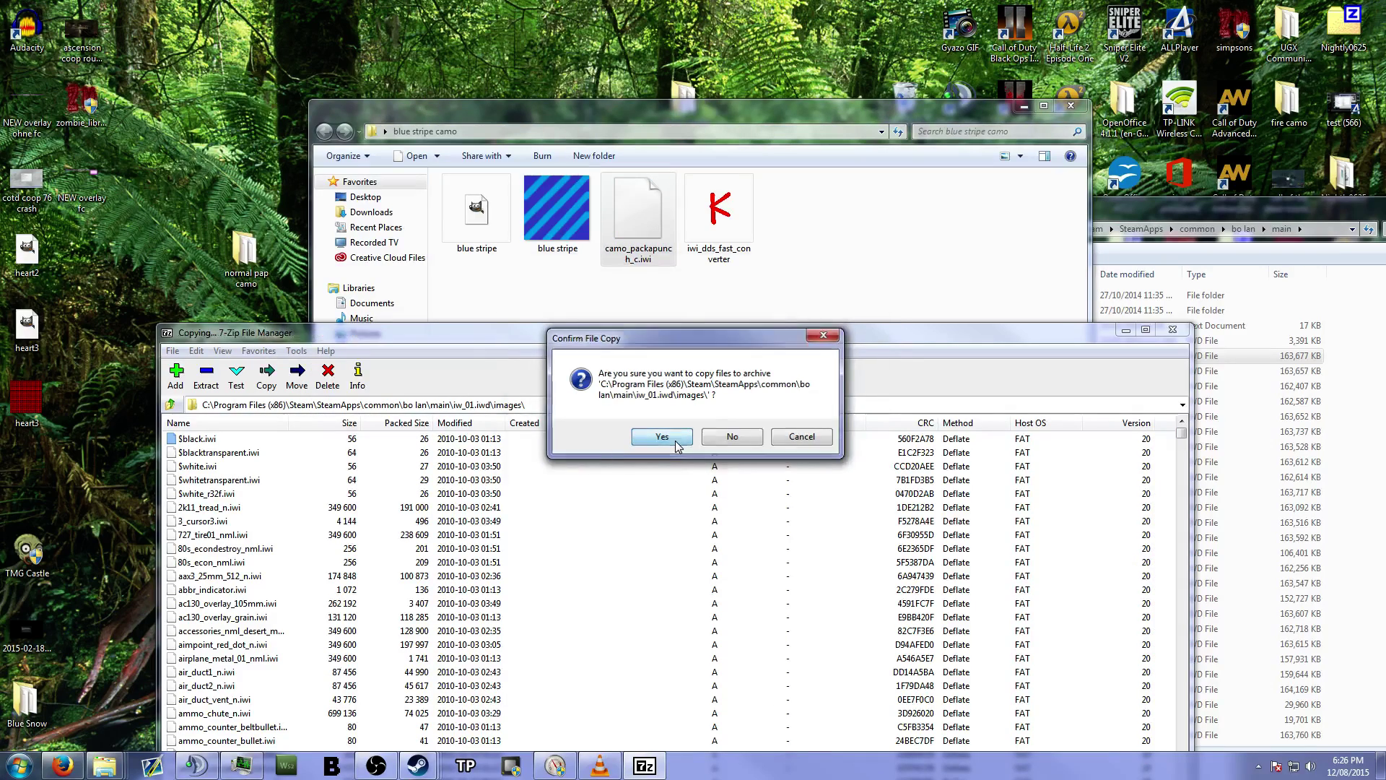
click(671, 439)
drag(735, 340, 665, 157)
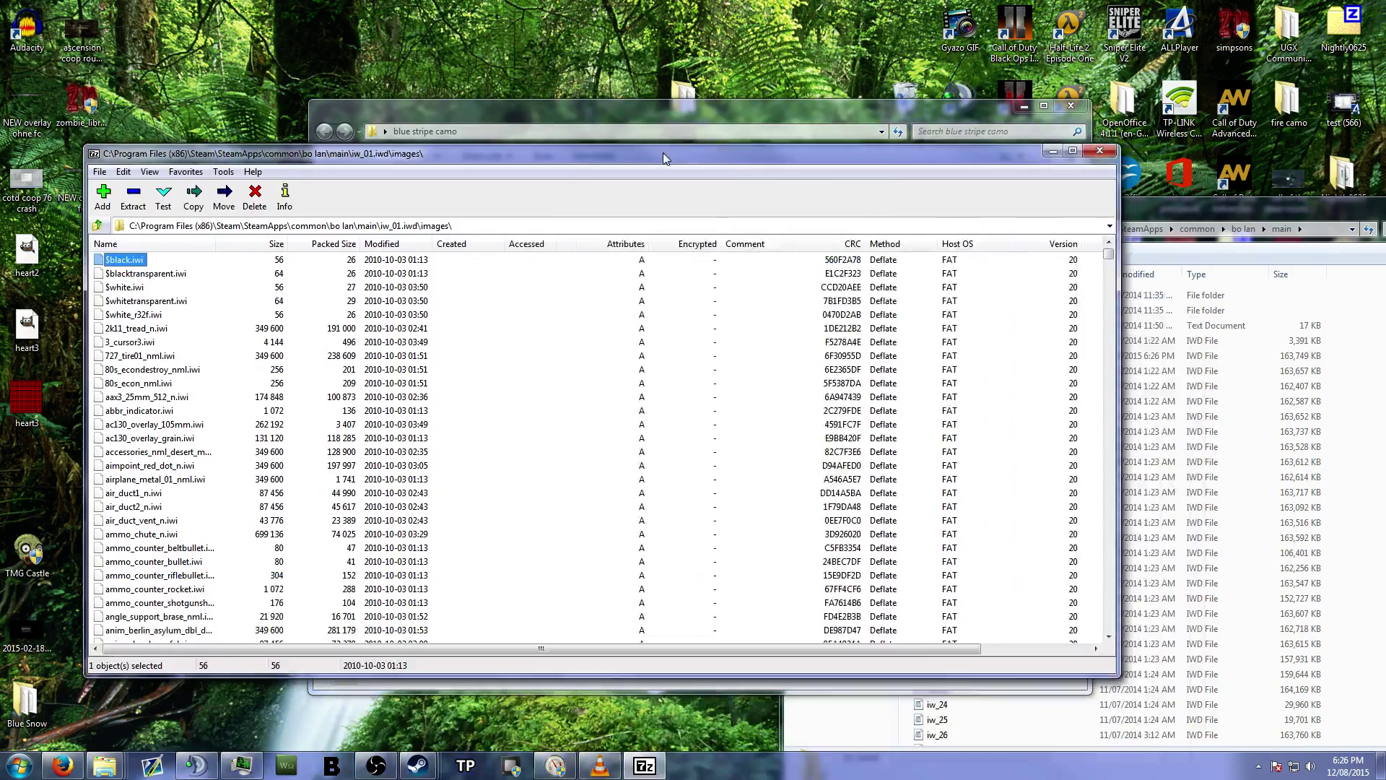
click(1099, 151)
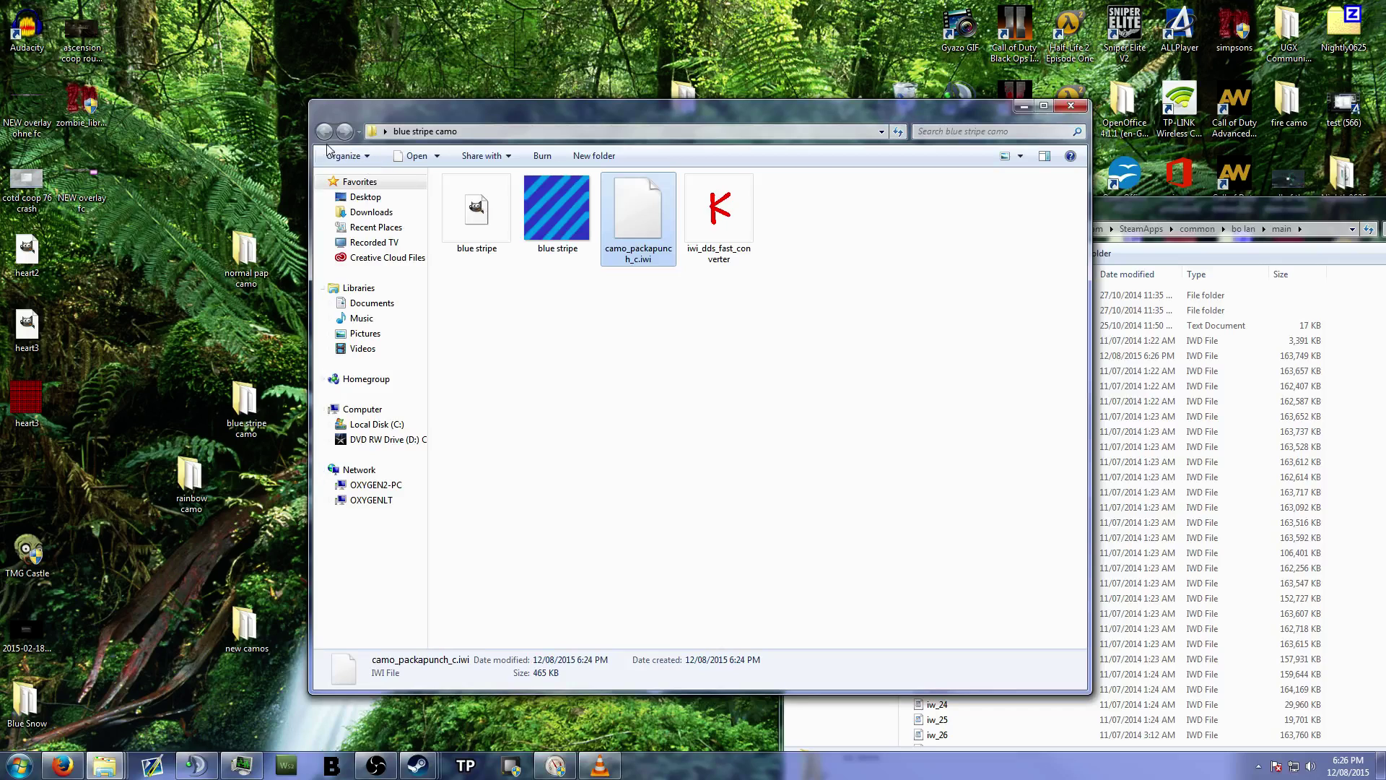
click(1114, 220)
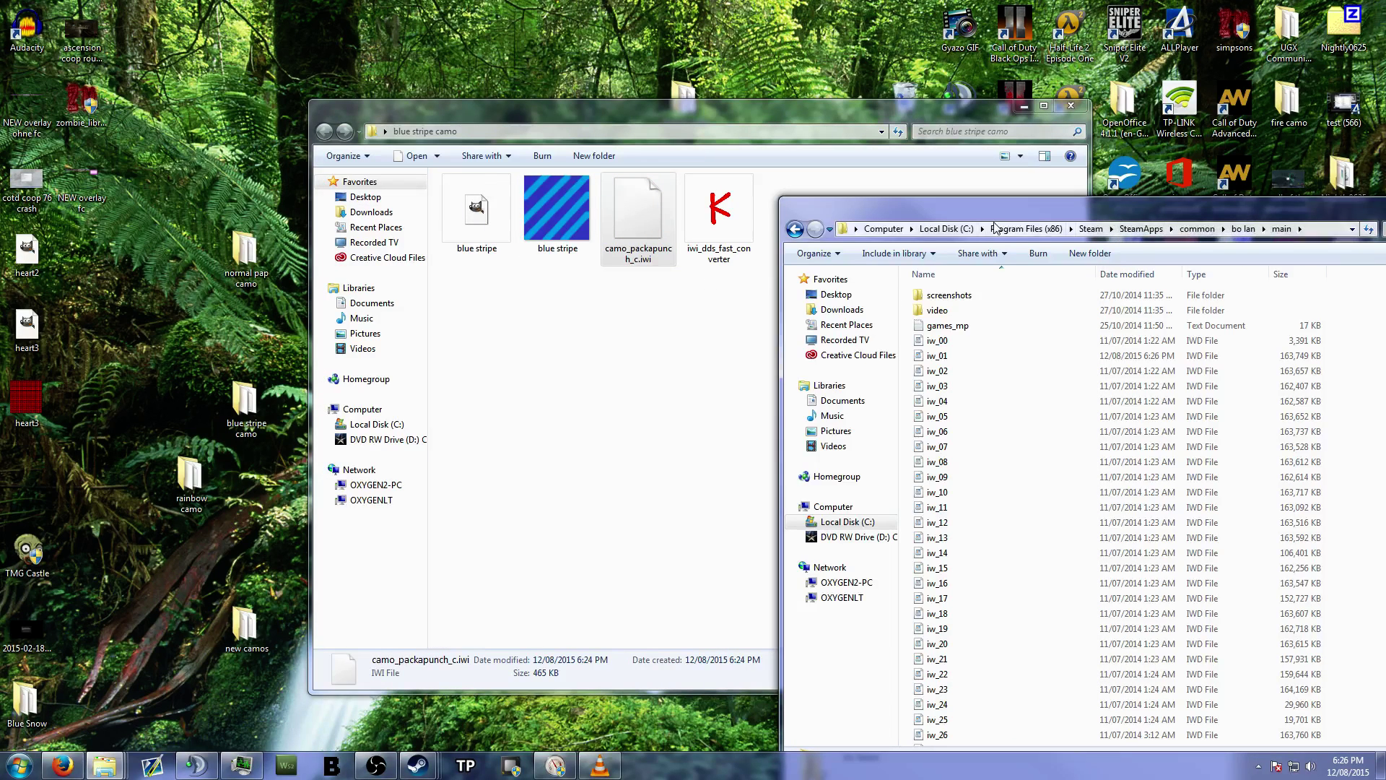
Step: Switch to the Steam library and launch the "time for a daily 300" entry
mouse_move(428, 770)
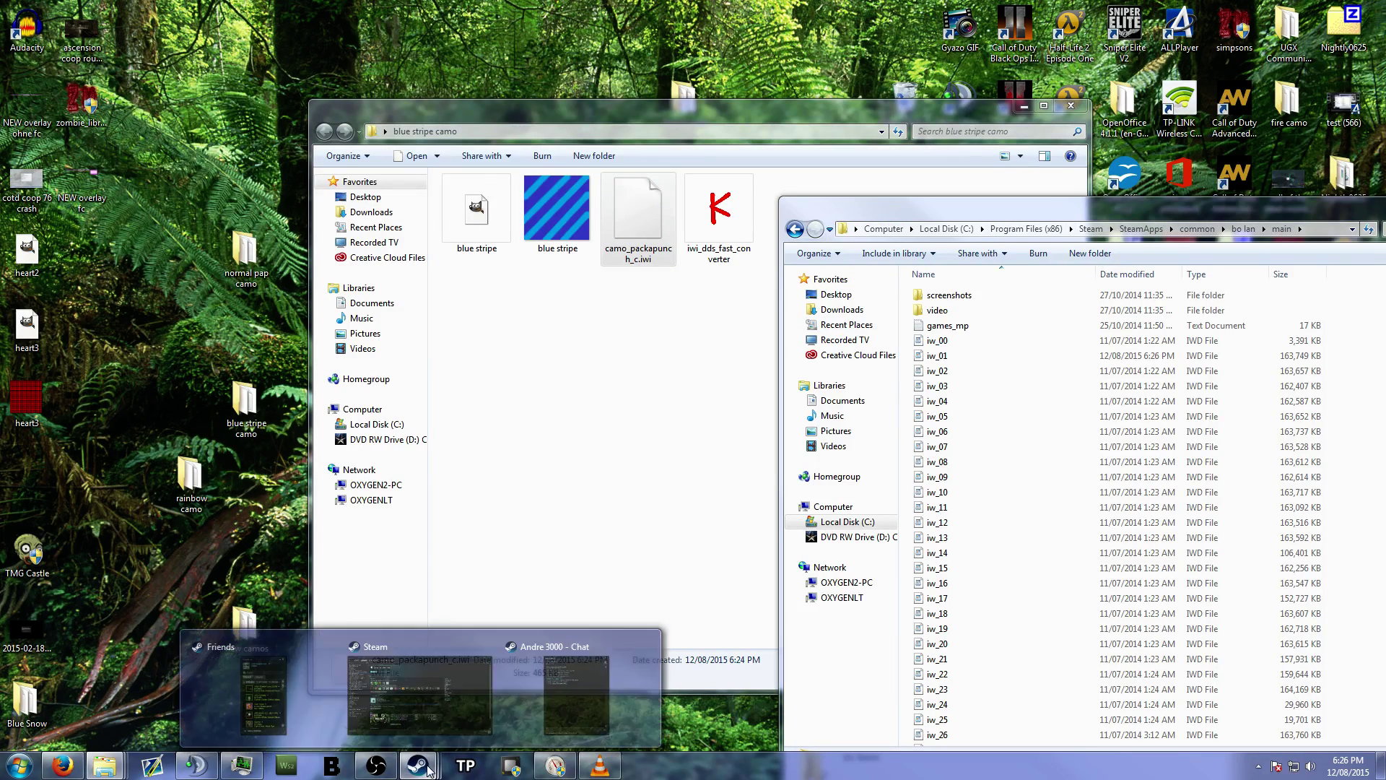
click(428, 676)
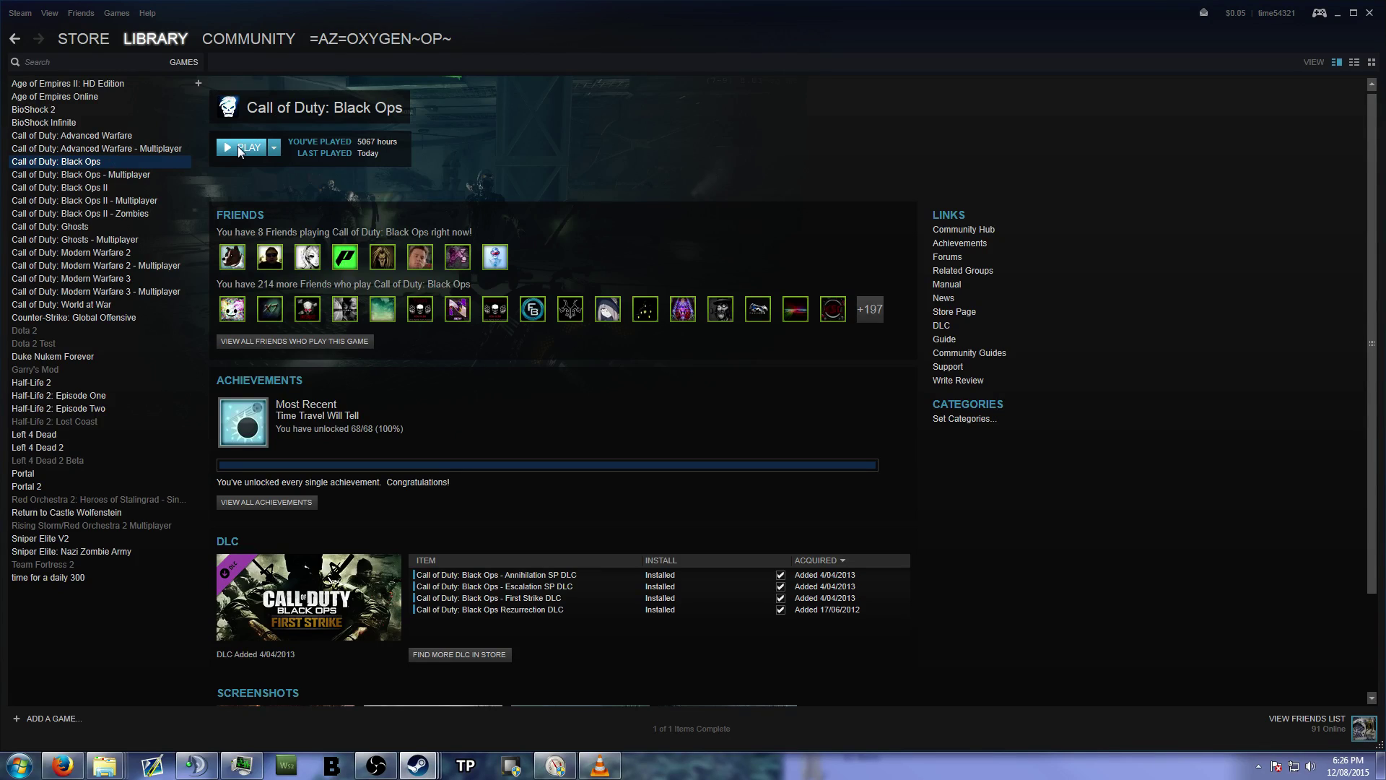
click(32, 581)
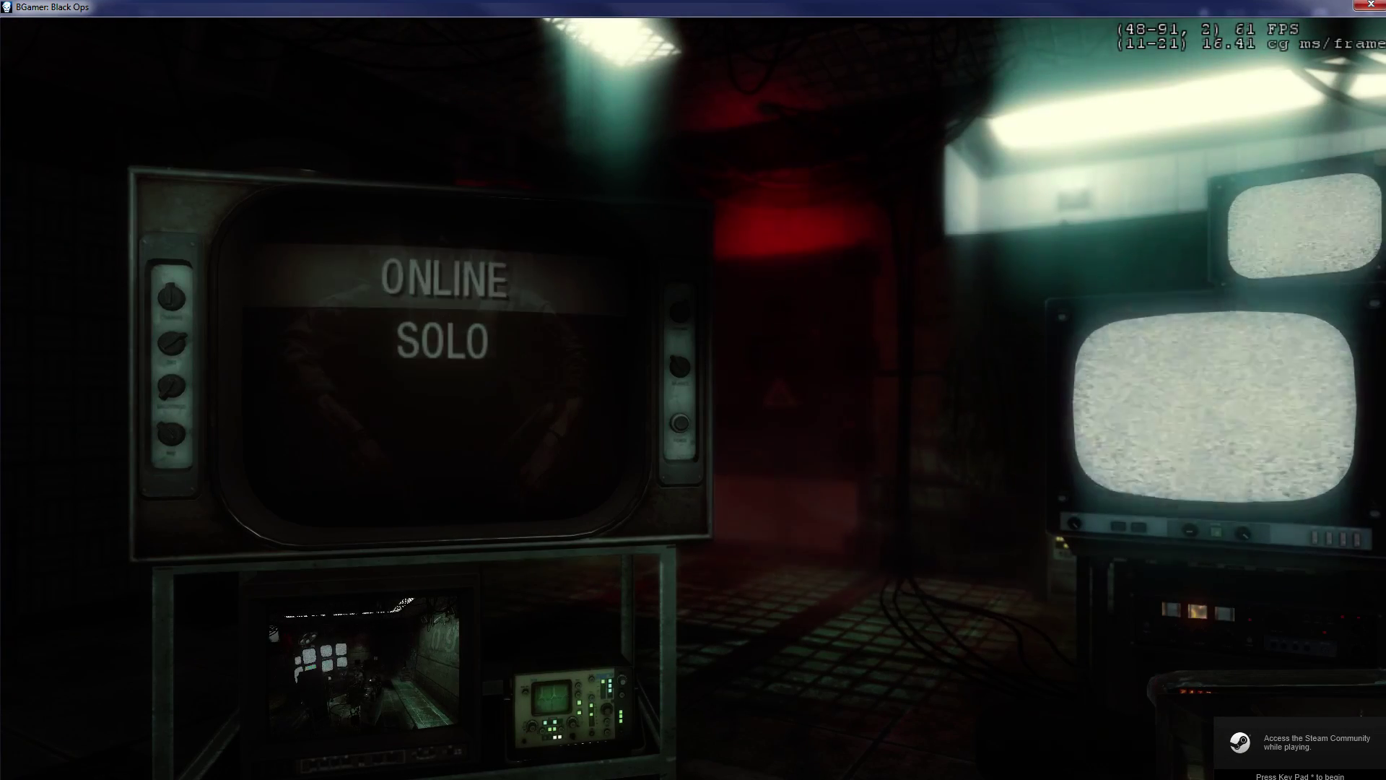
Step: Choose Solo in the Black Ops game menu and start a match on the map with the Pack-a-Punch machine
key(Down)
key(Return)
key(Down)
key(Down)
key(Down)
key(Down)
key(Down)
key(Down)
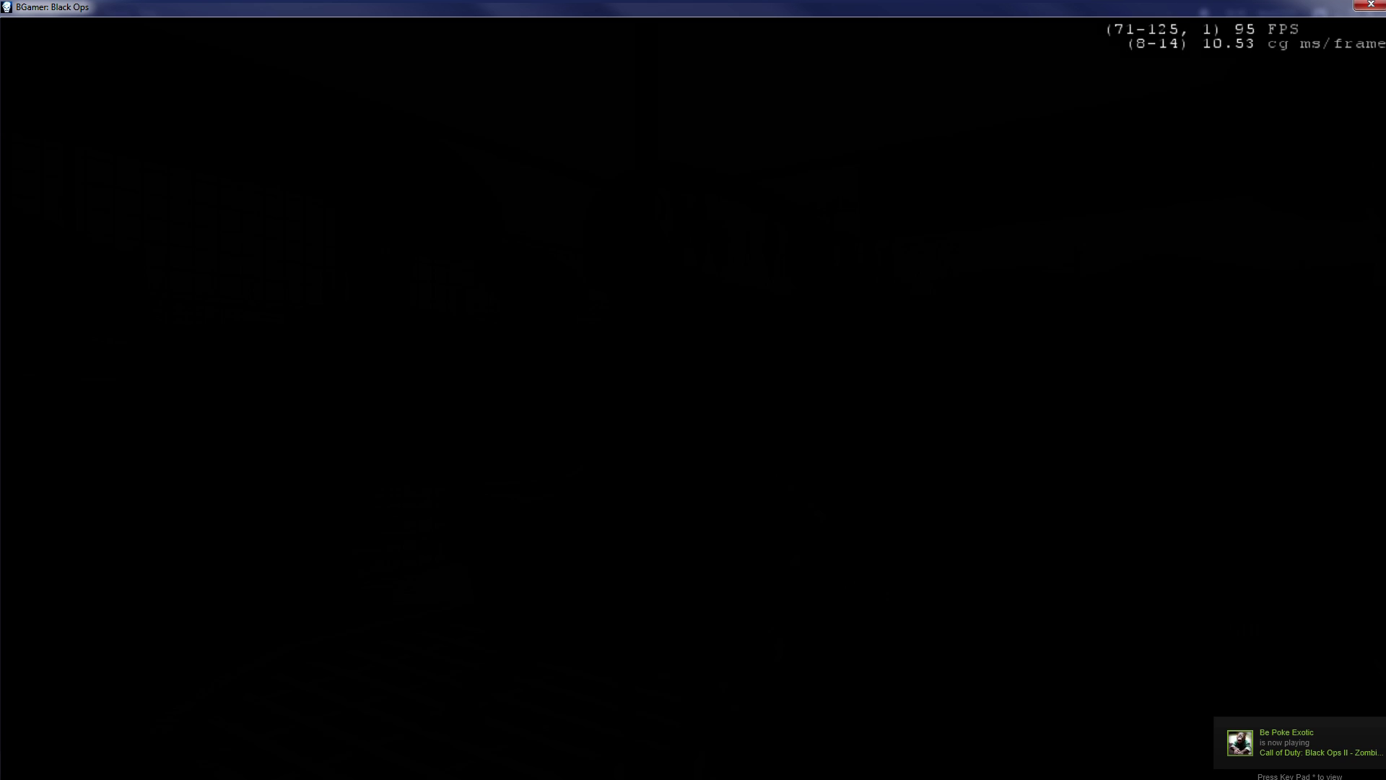
Step: Enable god mode with the /god console command and move away from the Pack-a-Punch machine
key(grave)
text(/g)
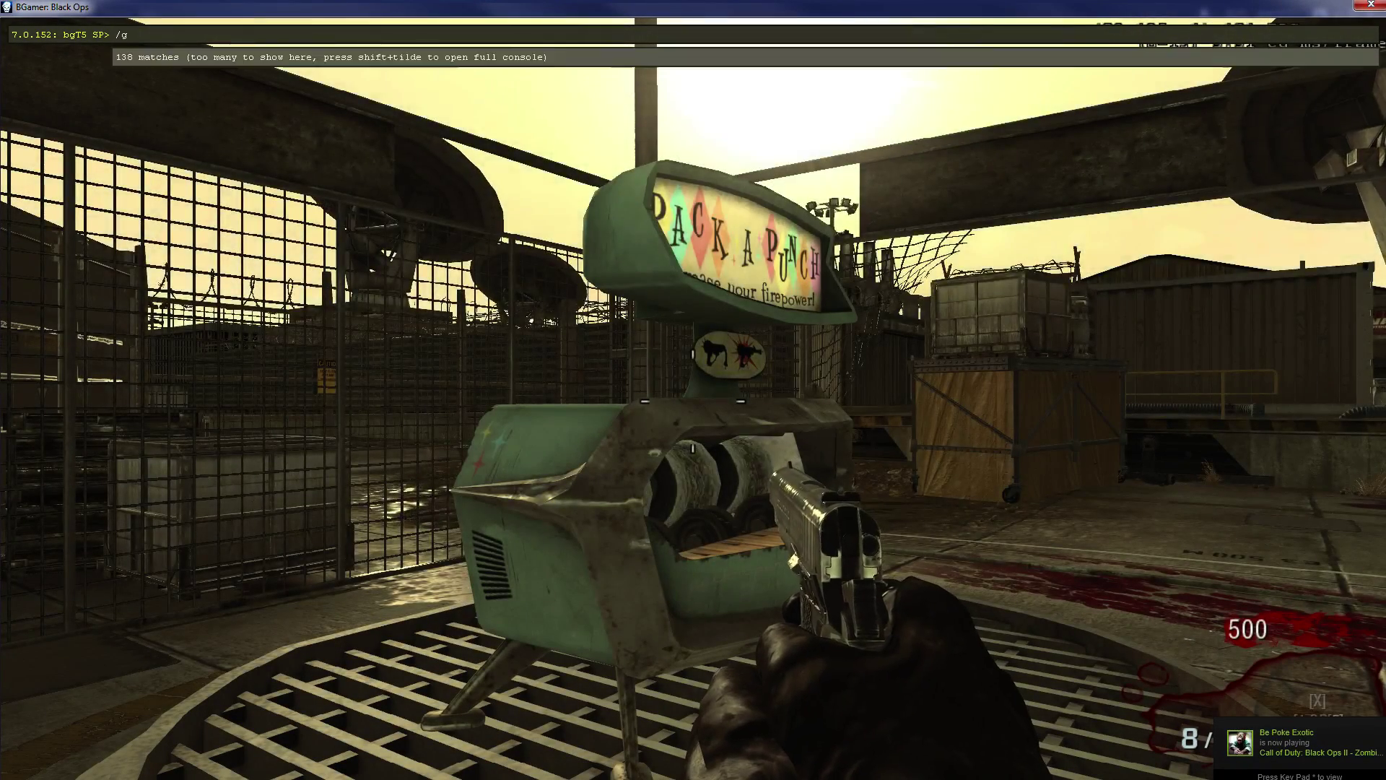
text(od)
key(Return)
key(grave)
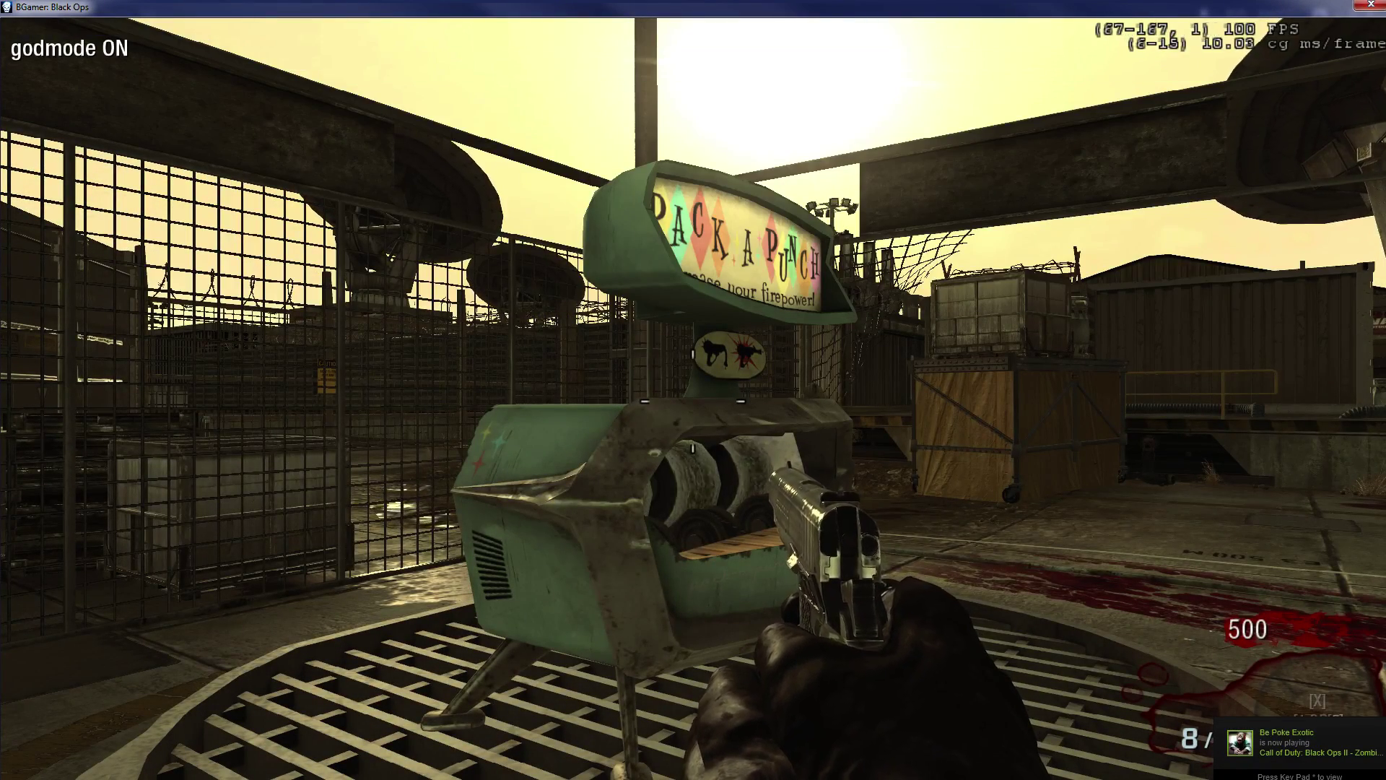
key(w)
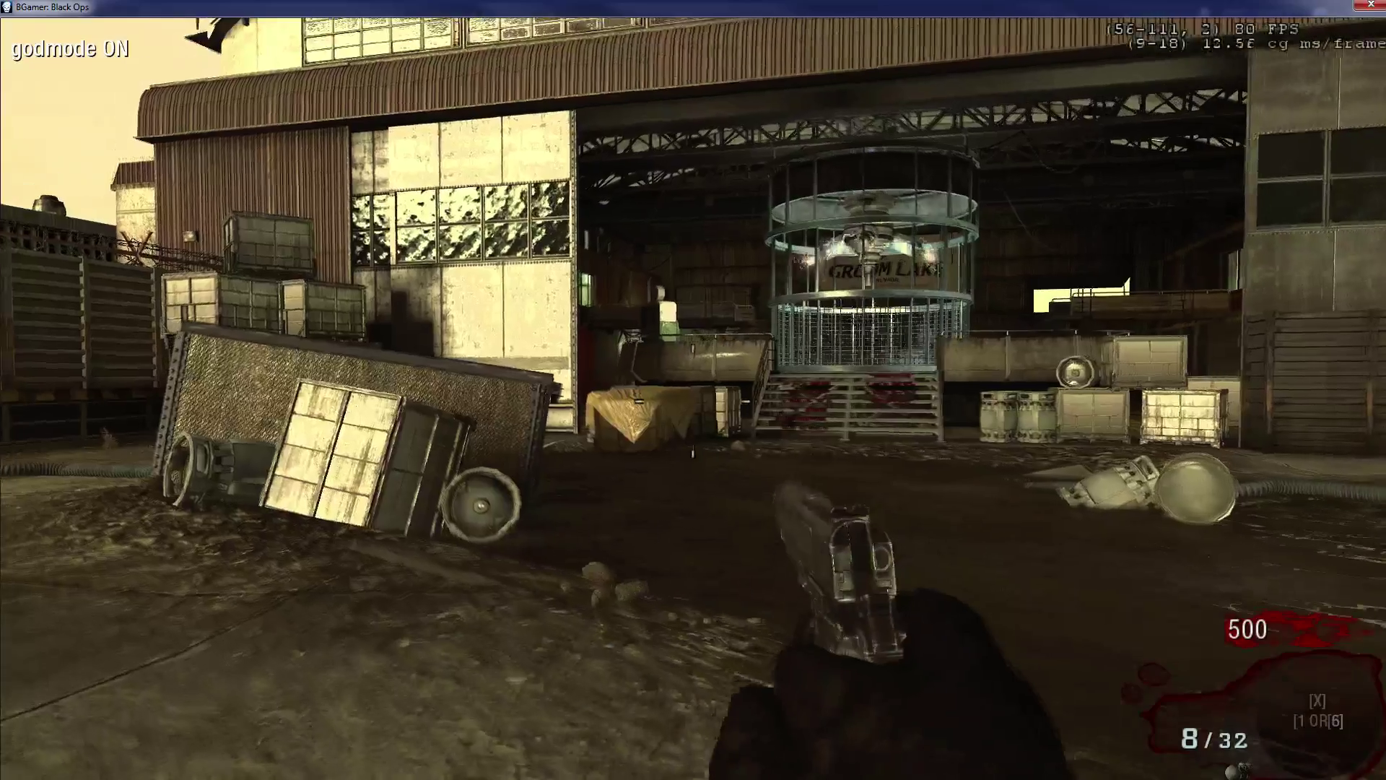
key(shift)
key(w)
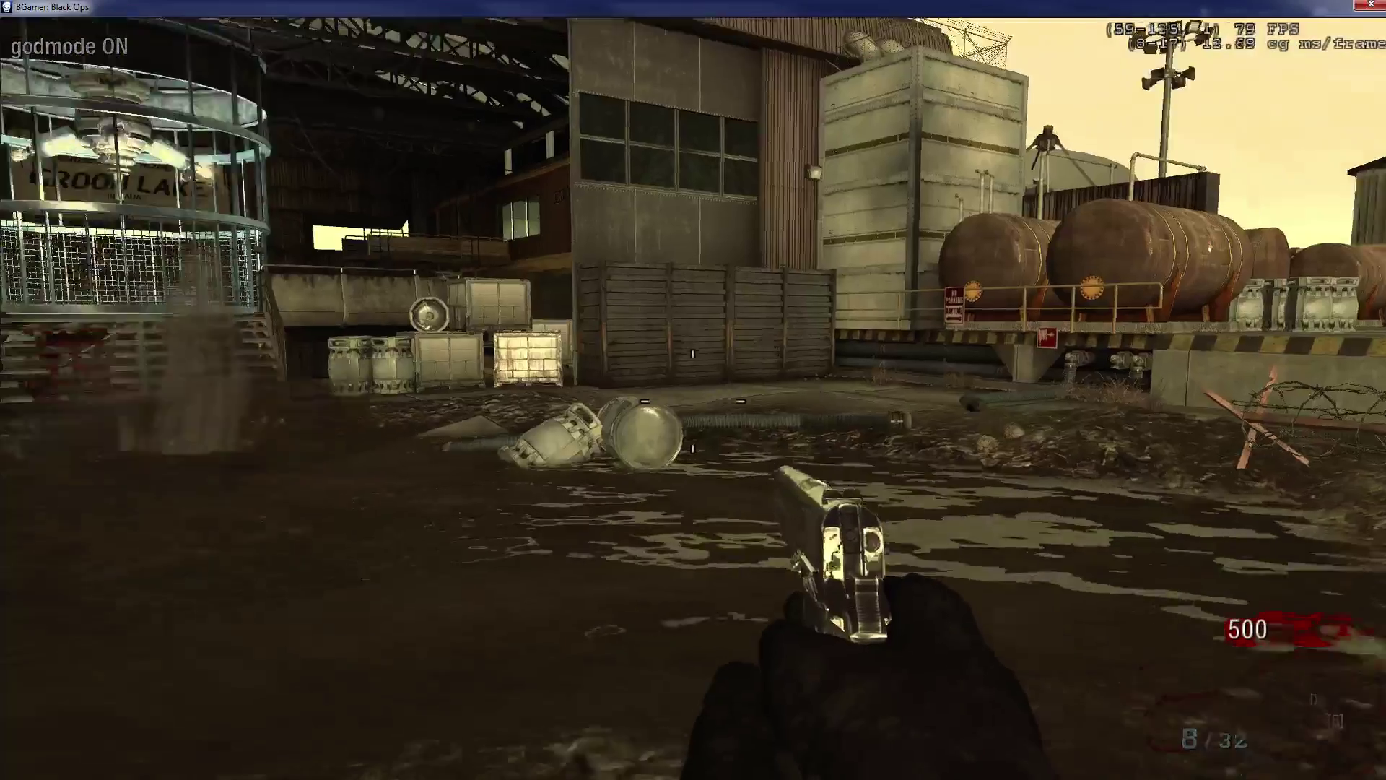
key(w)
key(v)
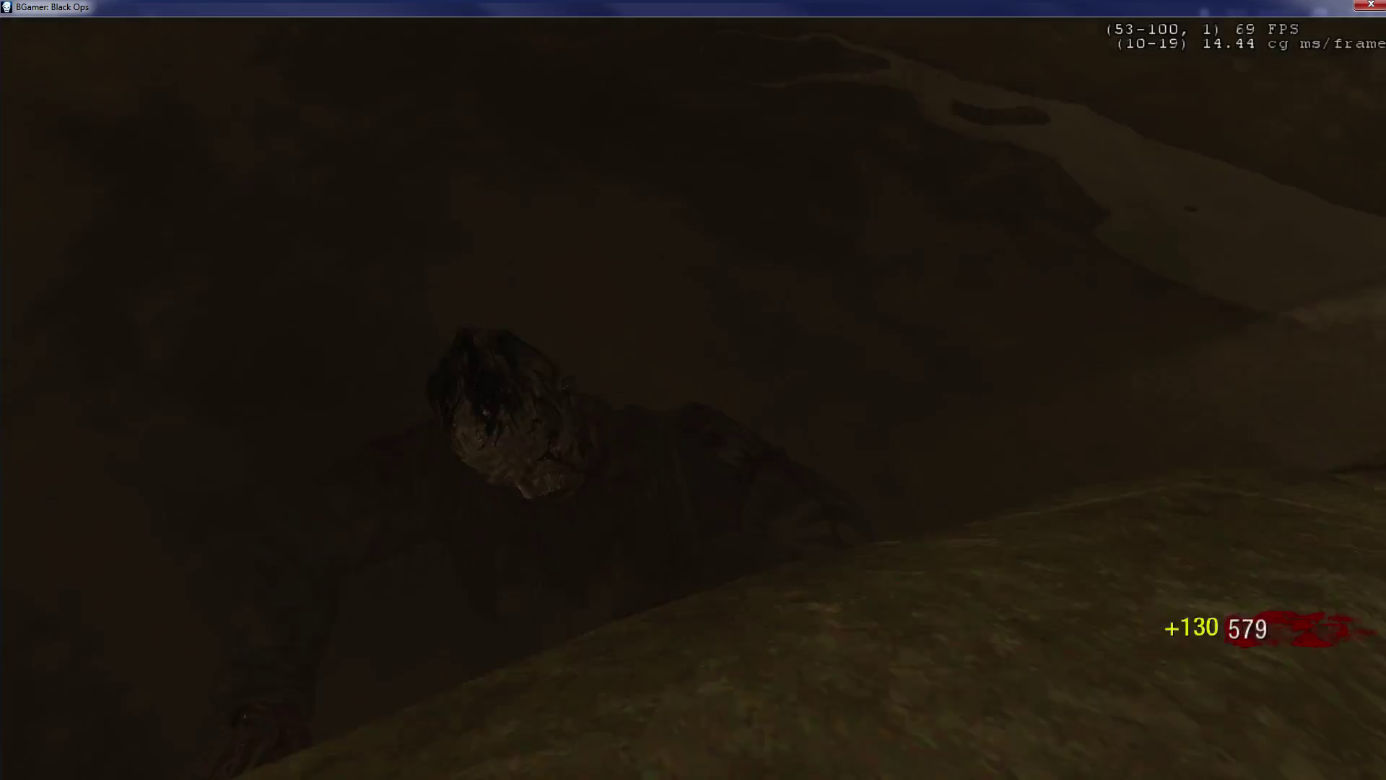
key(w)
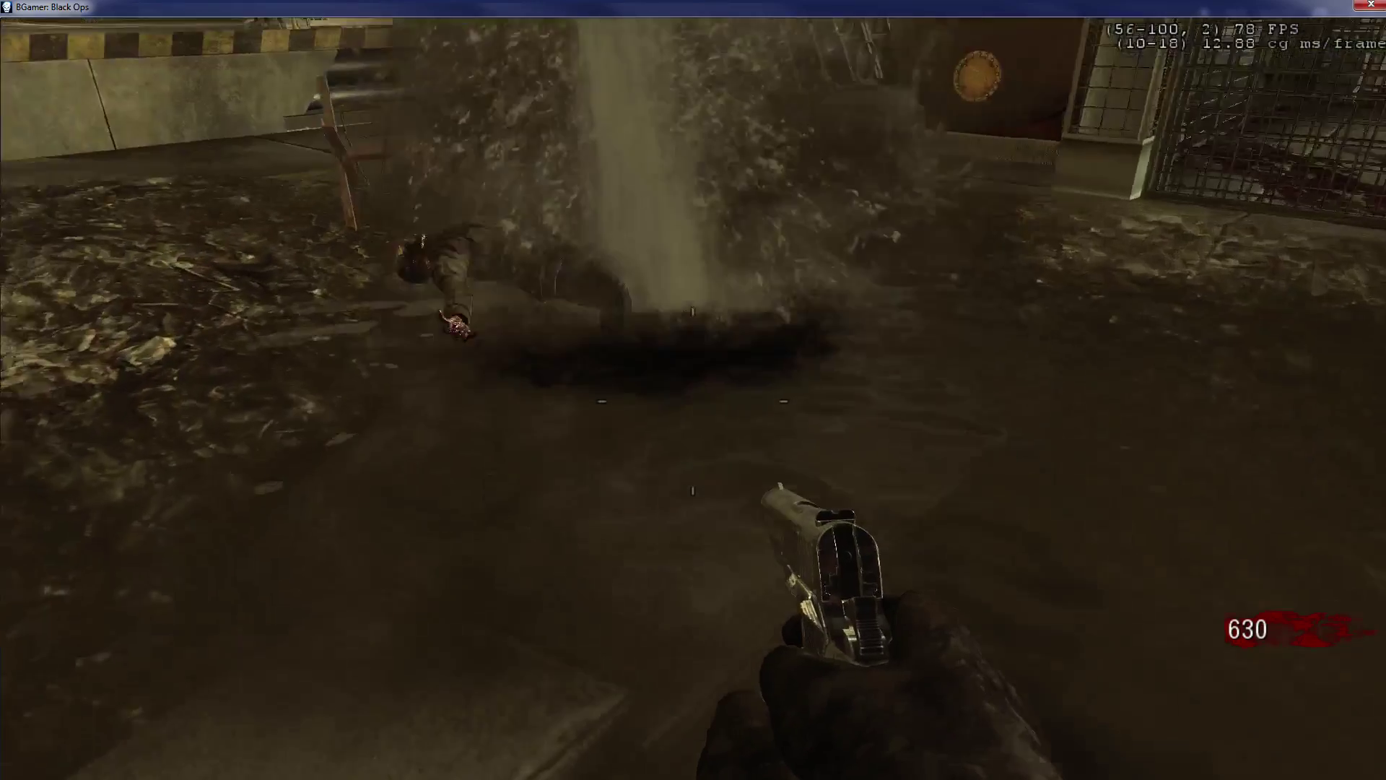
key(w)
key(v)
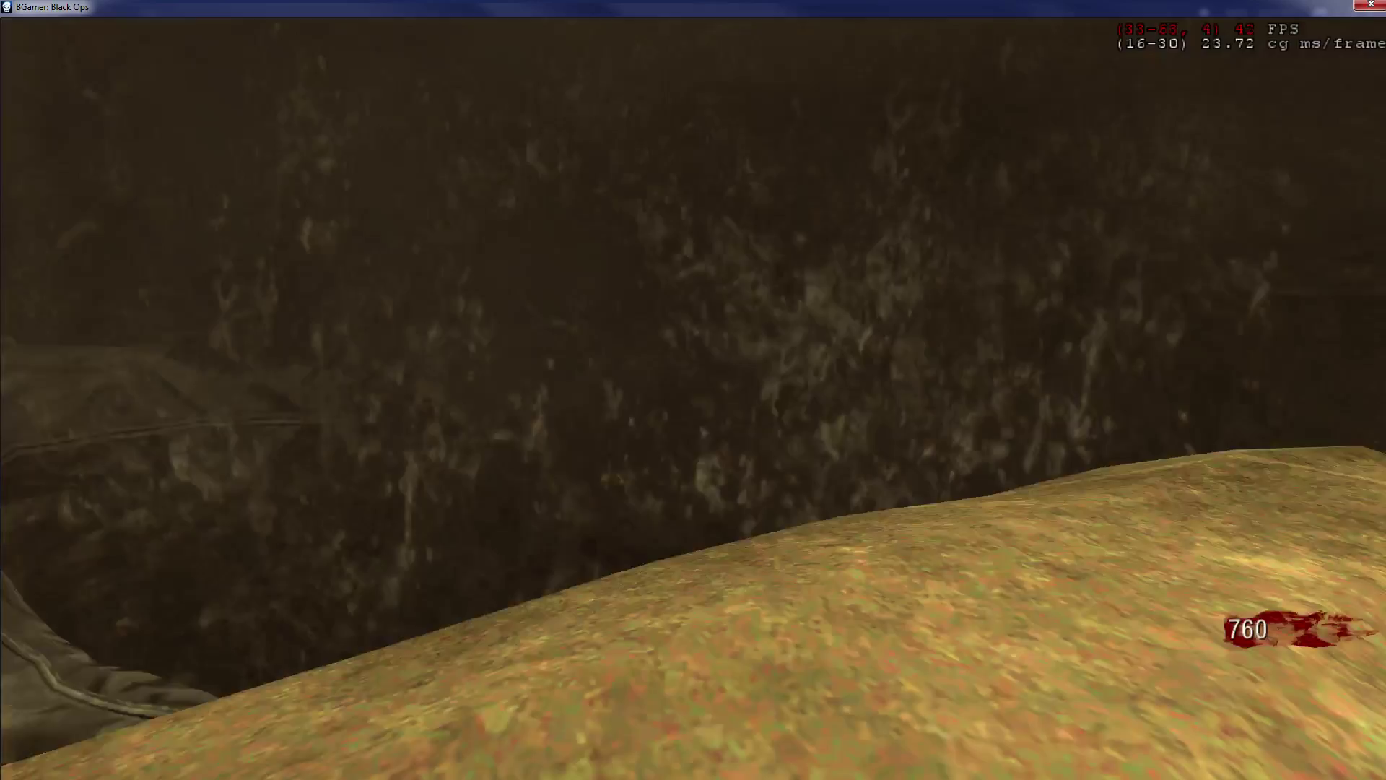
key(w)
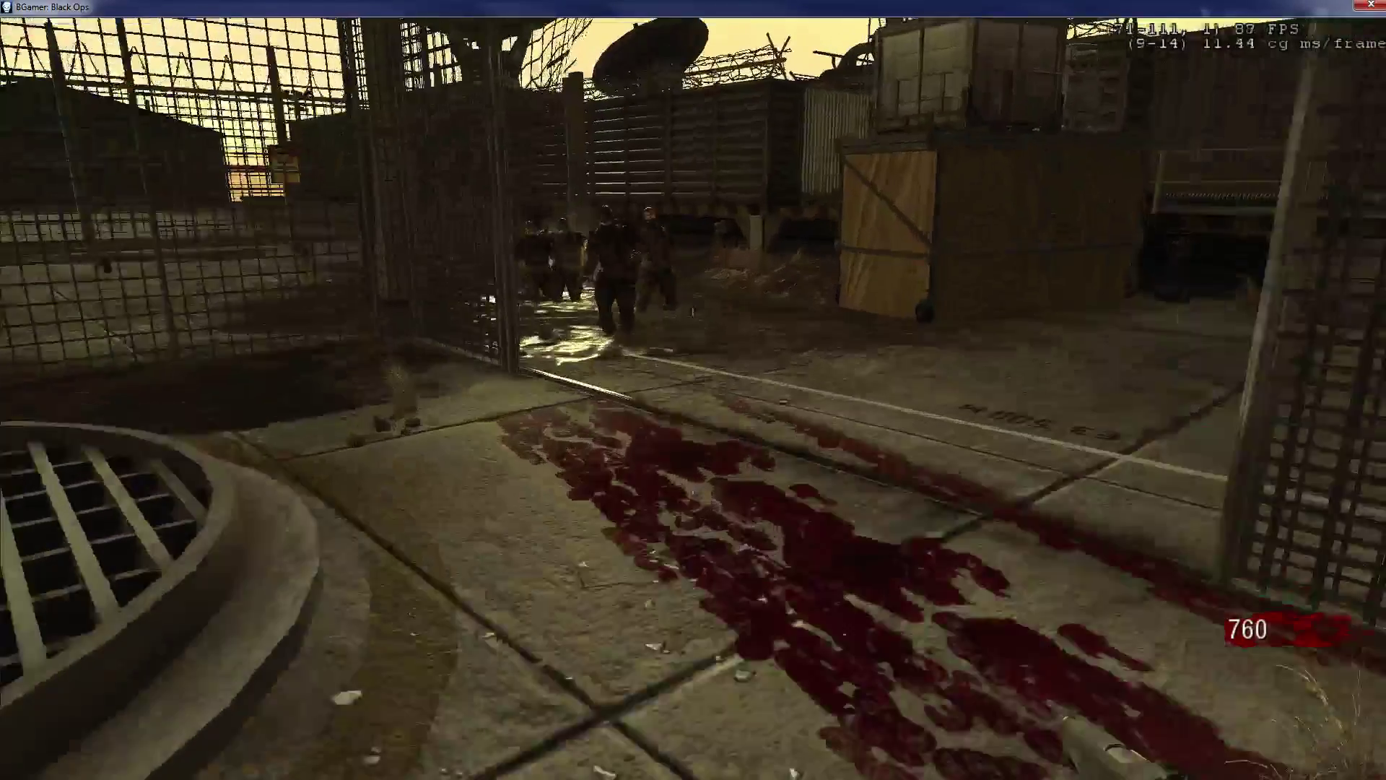
key(v)
key(s)
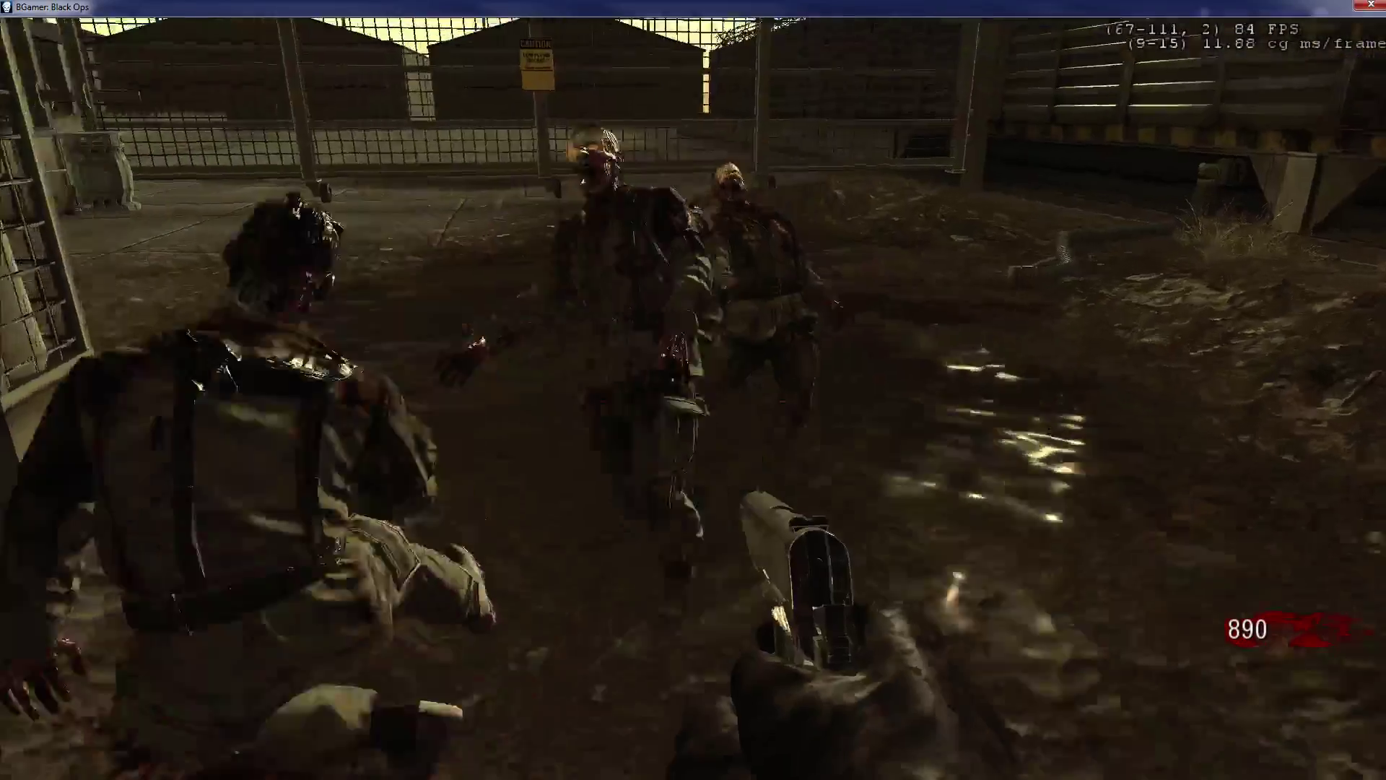
key(v)
key(v)
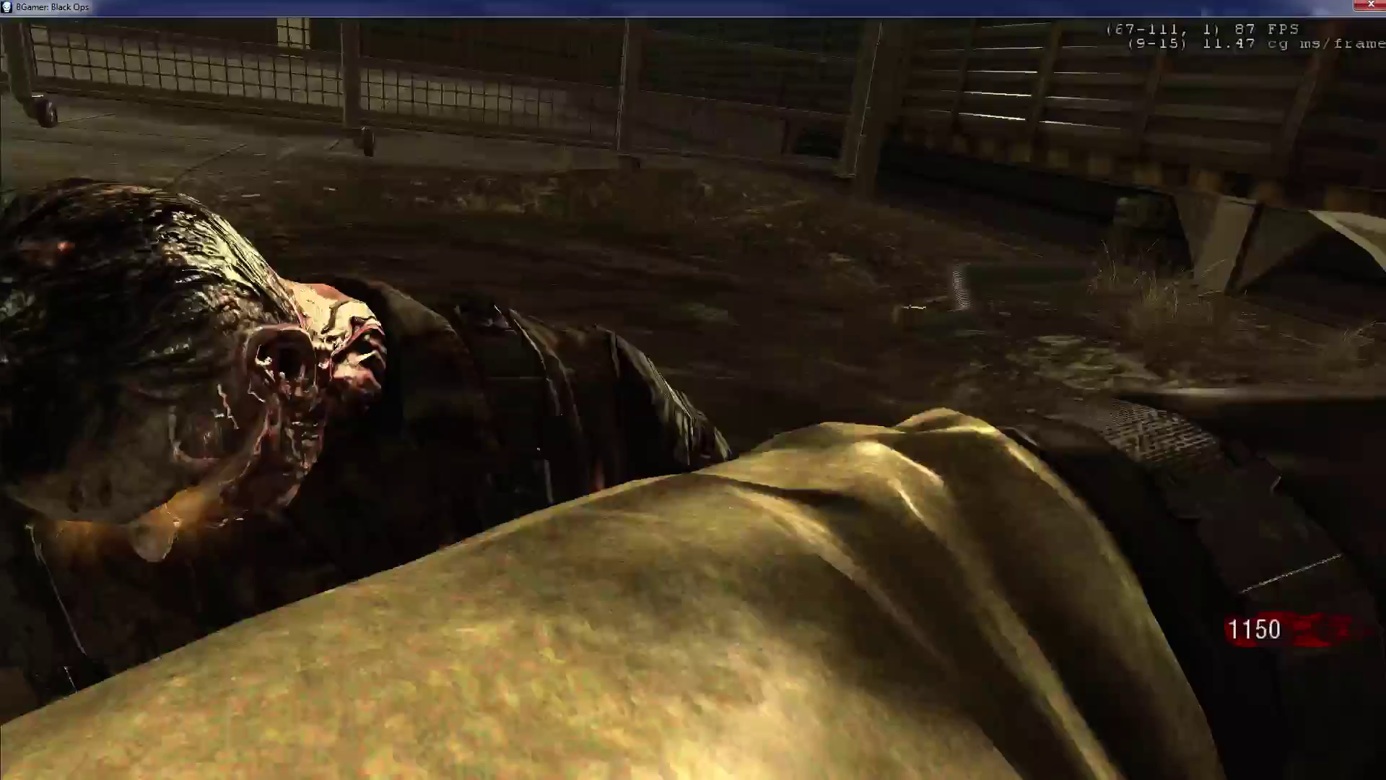
key(v)
key(g)
key(w)
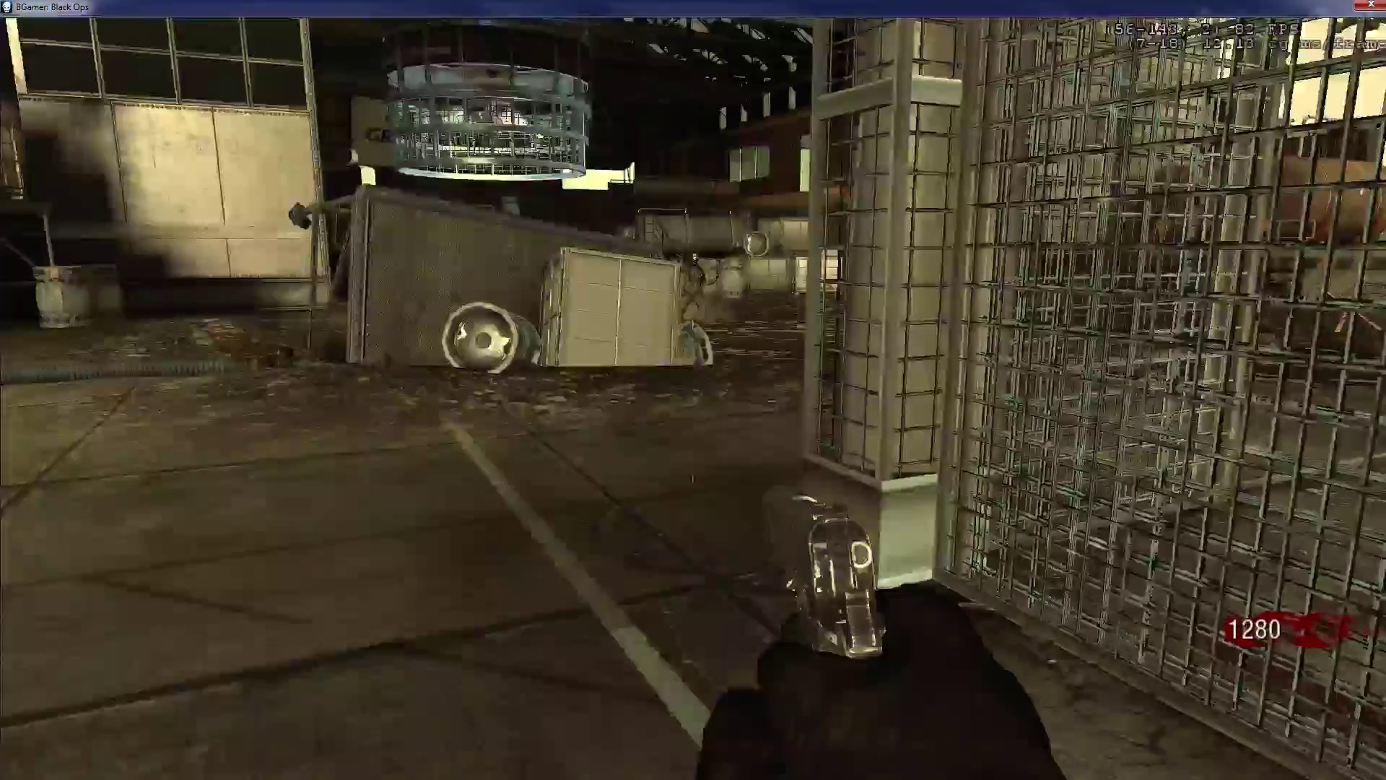
key(v)
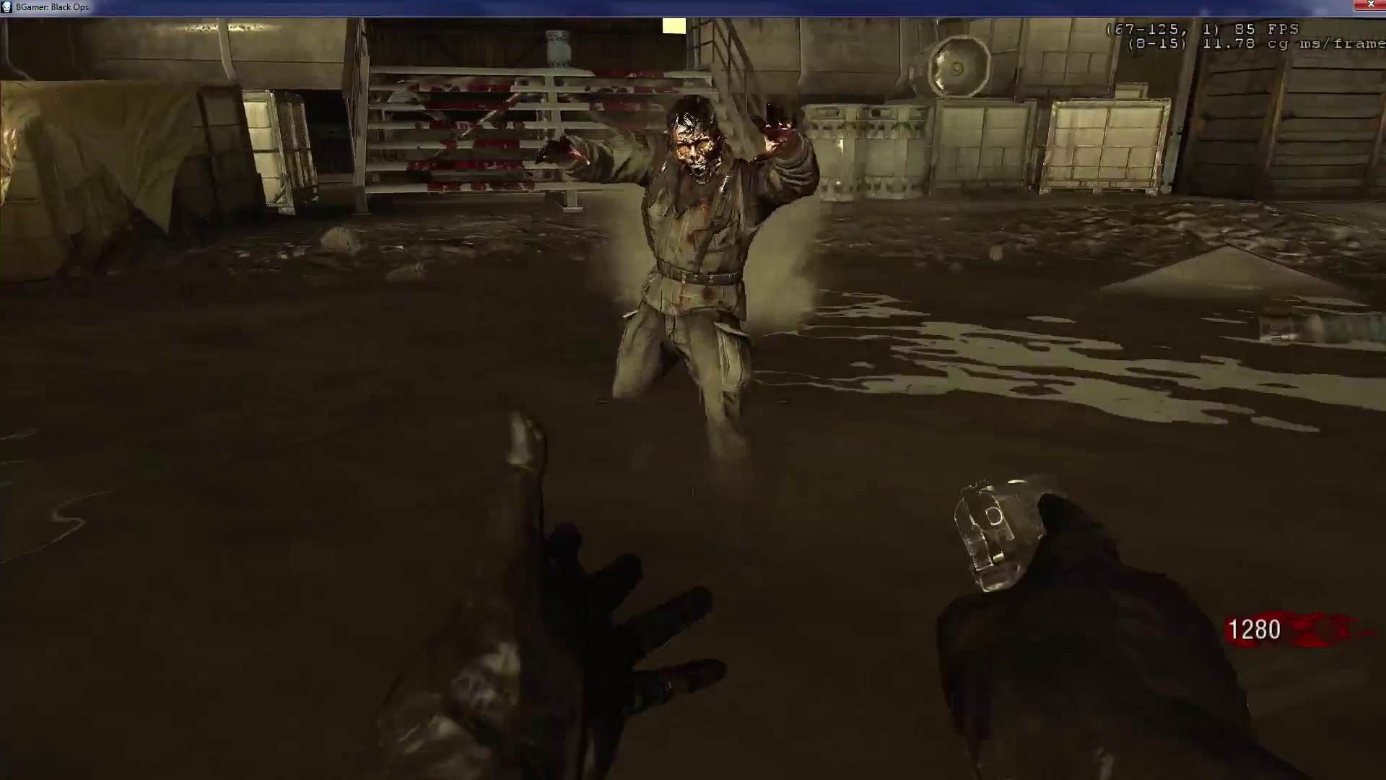
key(w)
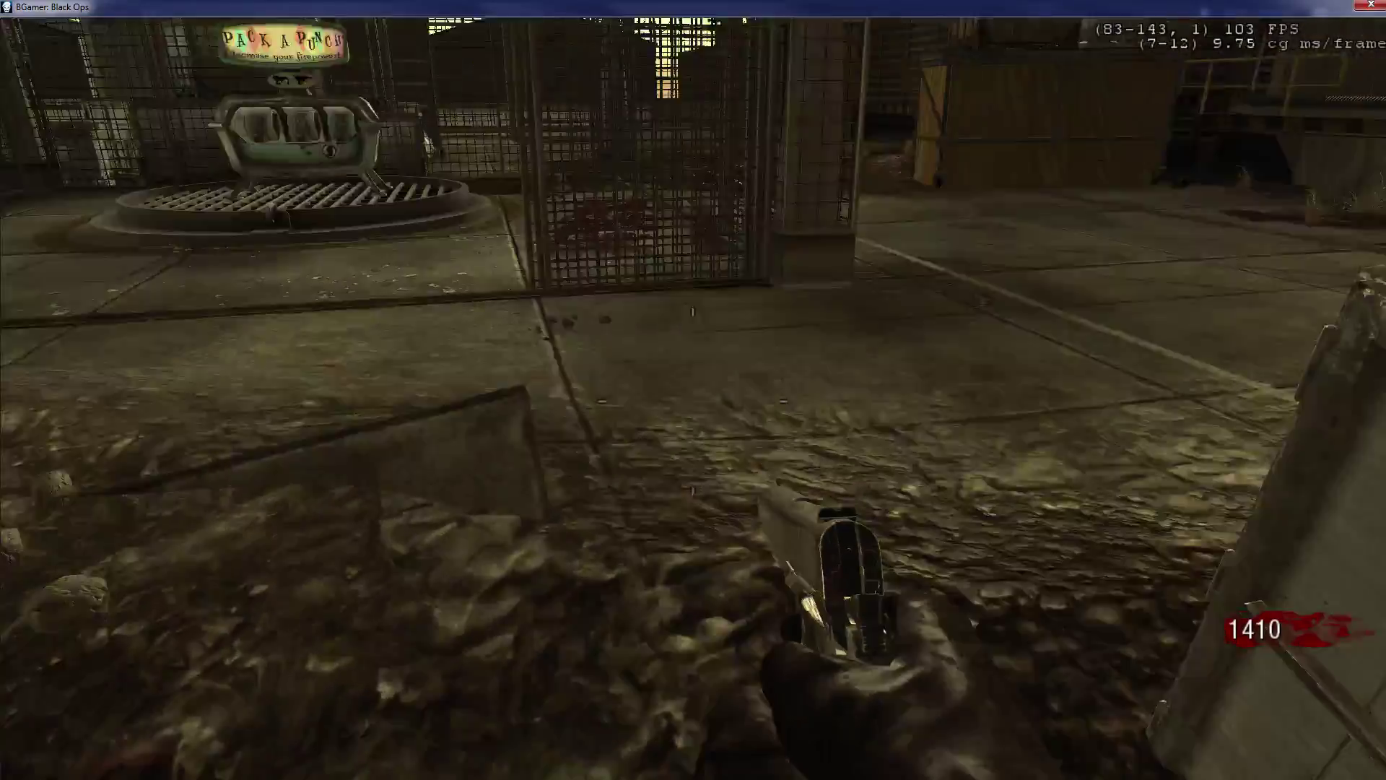
key(w)
key(v)
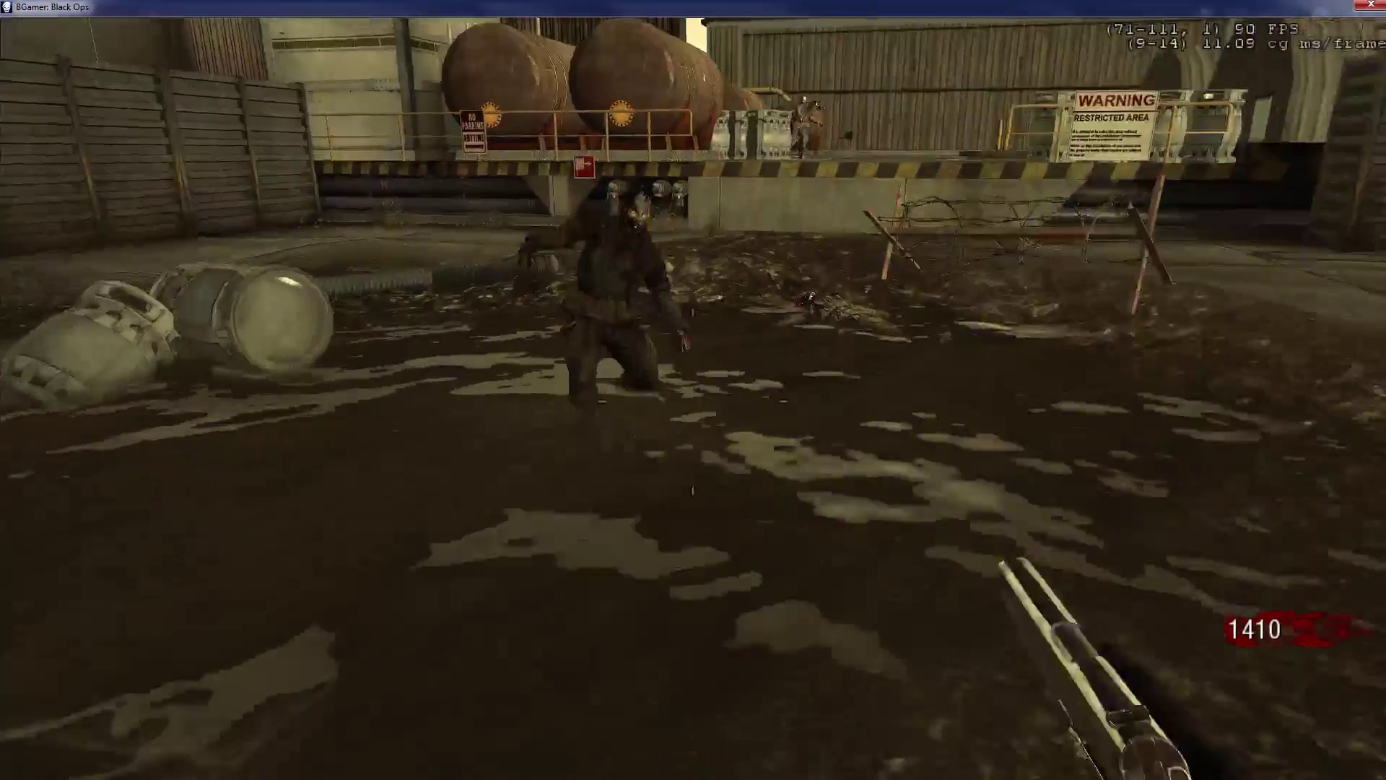
key(v)
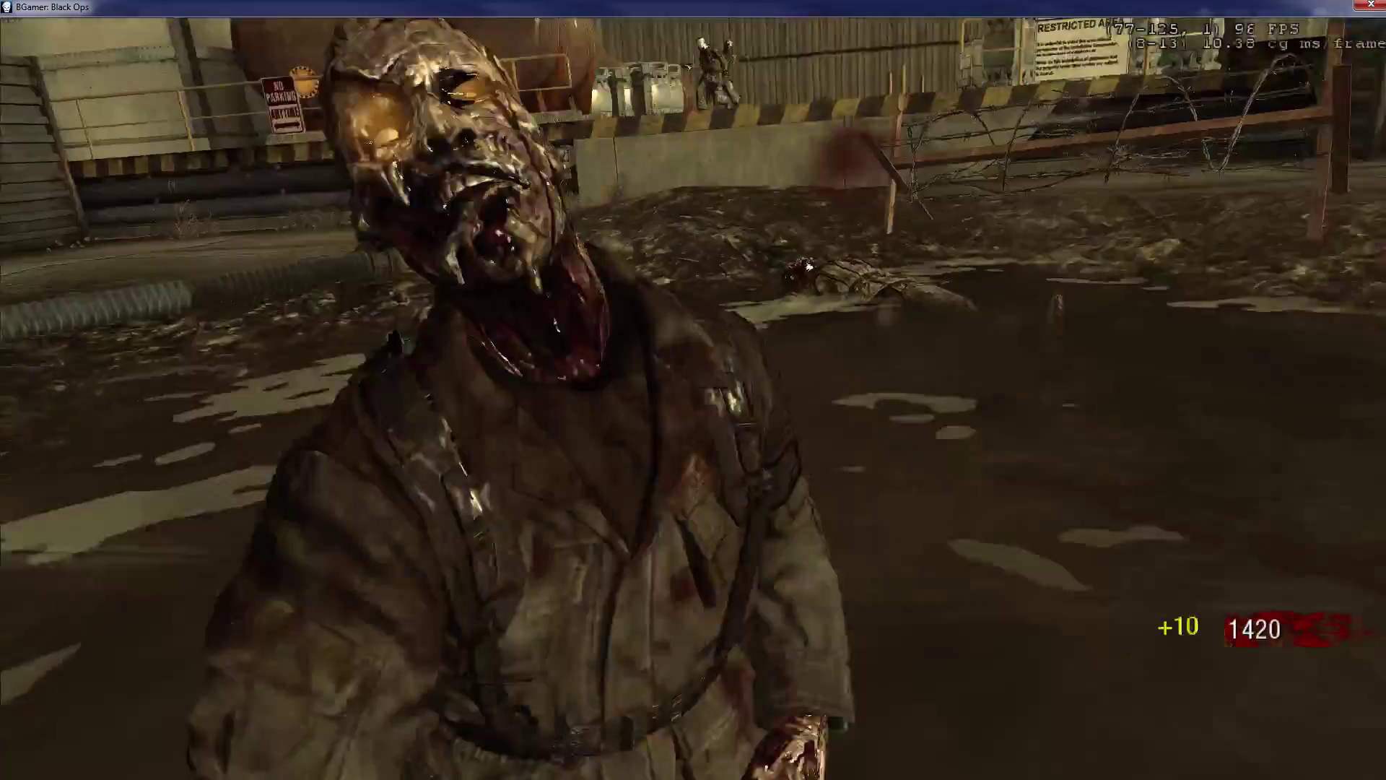
key(v)
key(w)
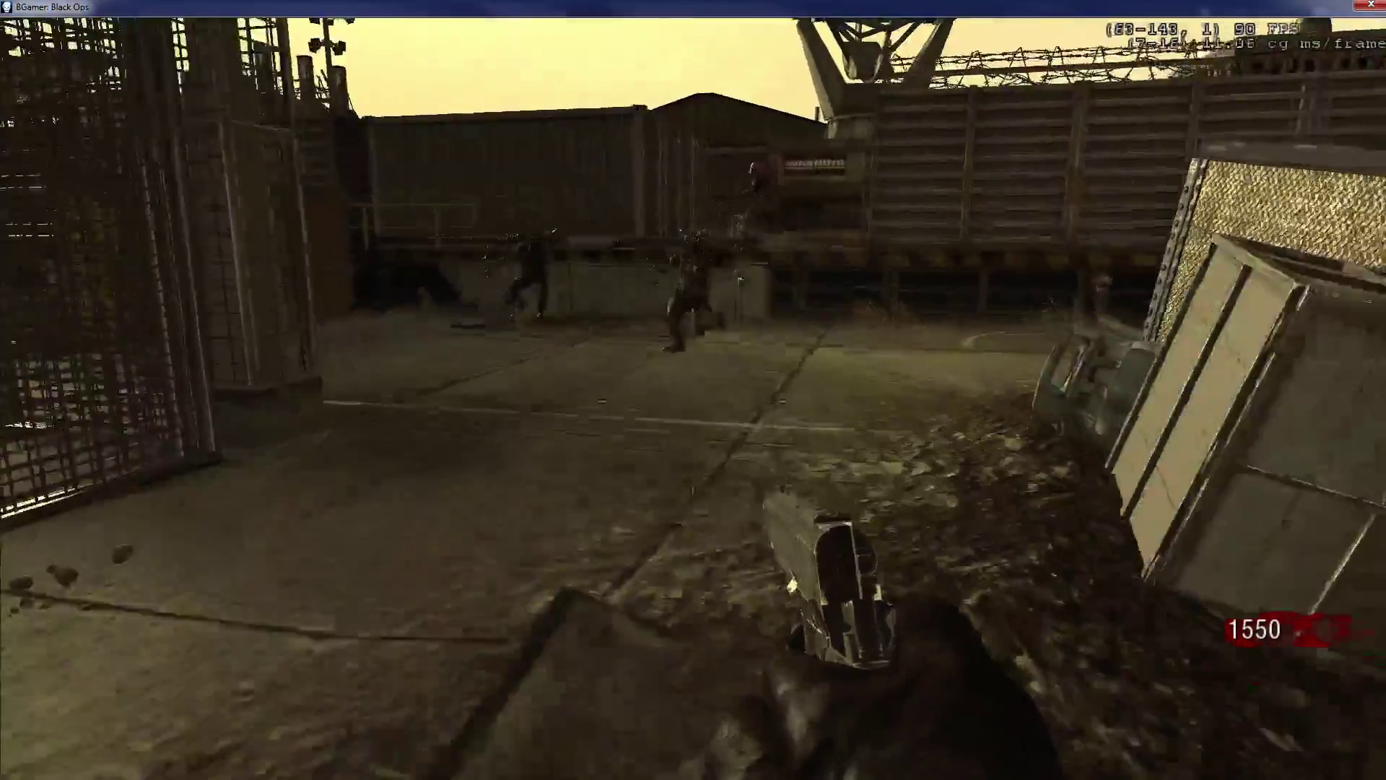
key(v)
key(s)
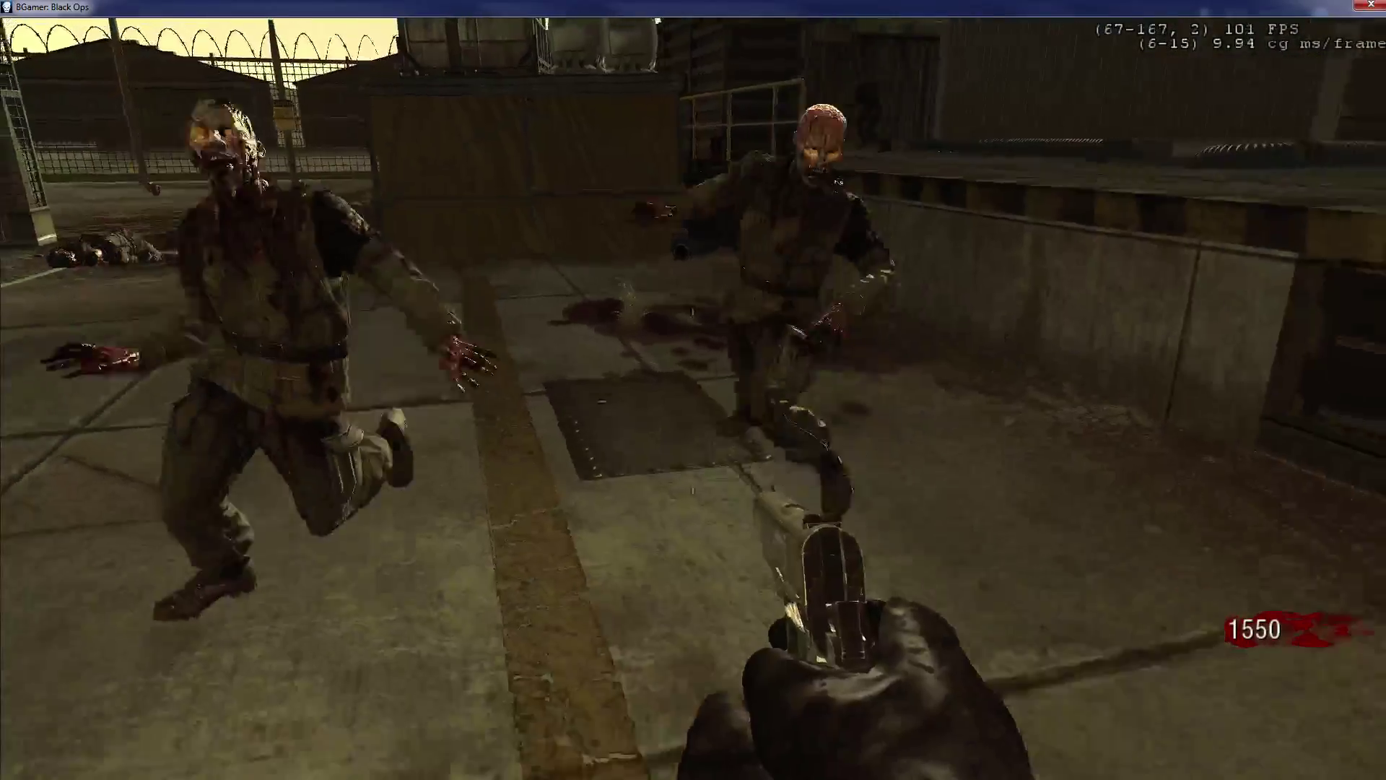
key(r)
key(shift+w)
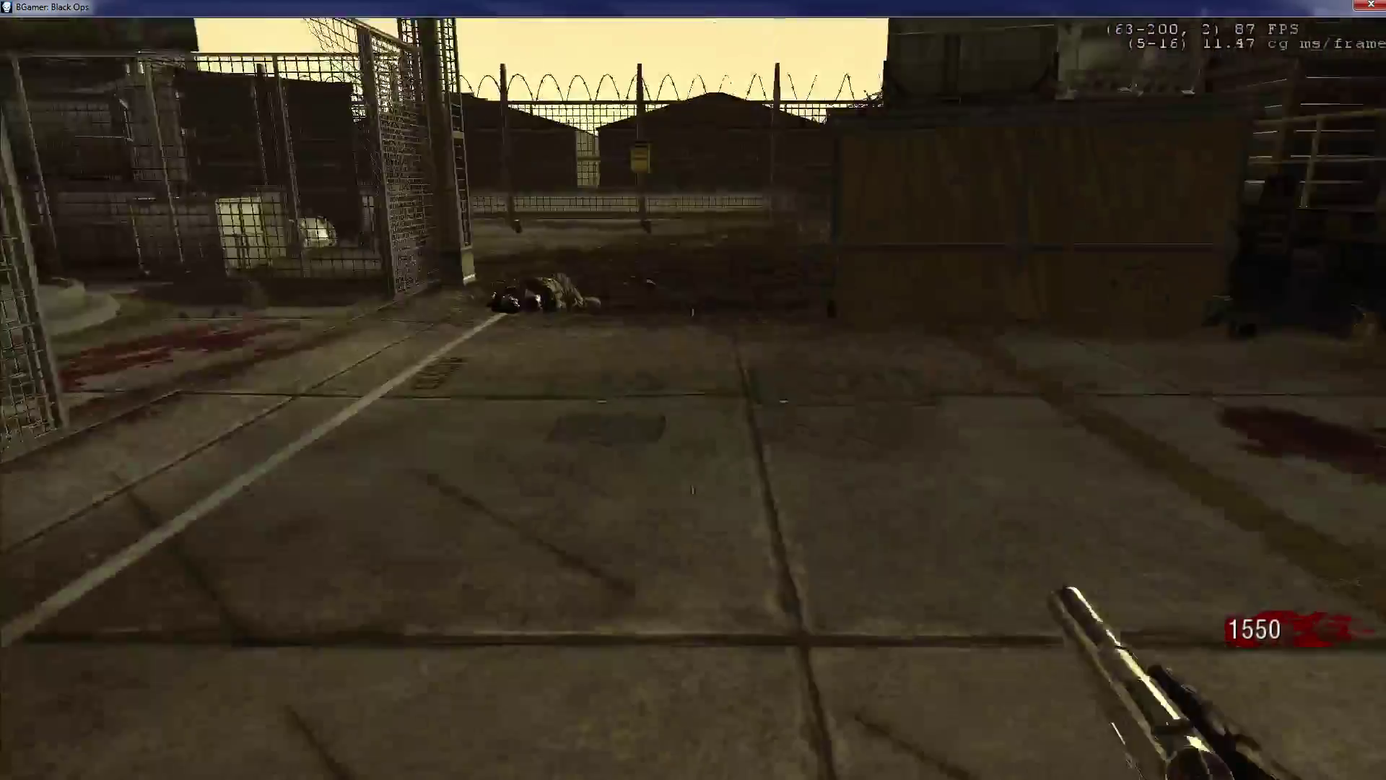
key(shift+w)
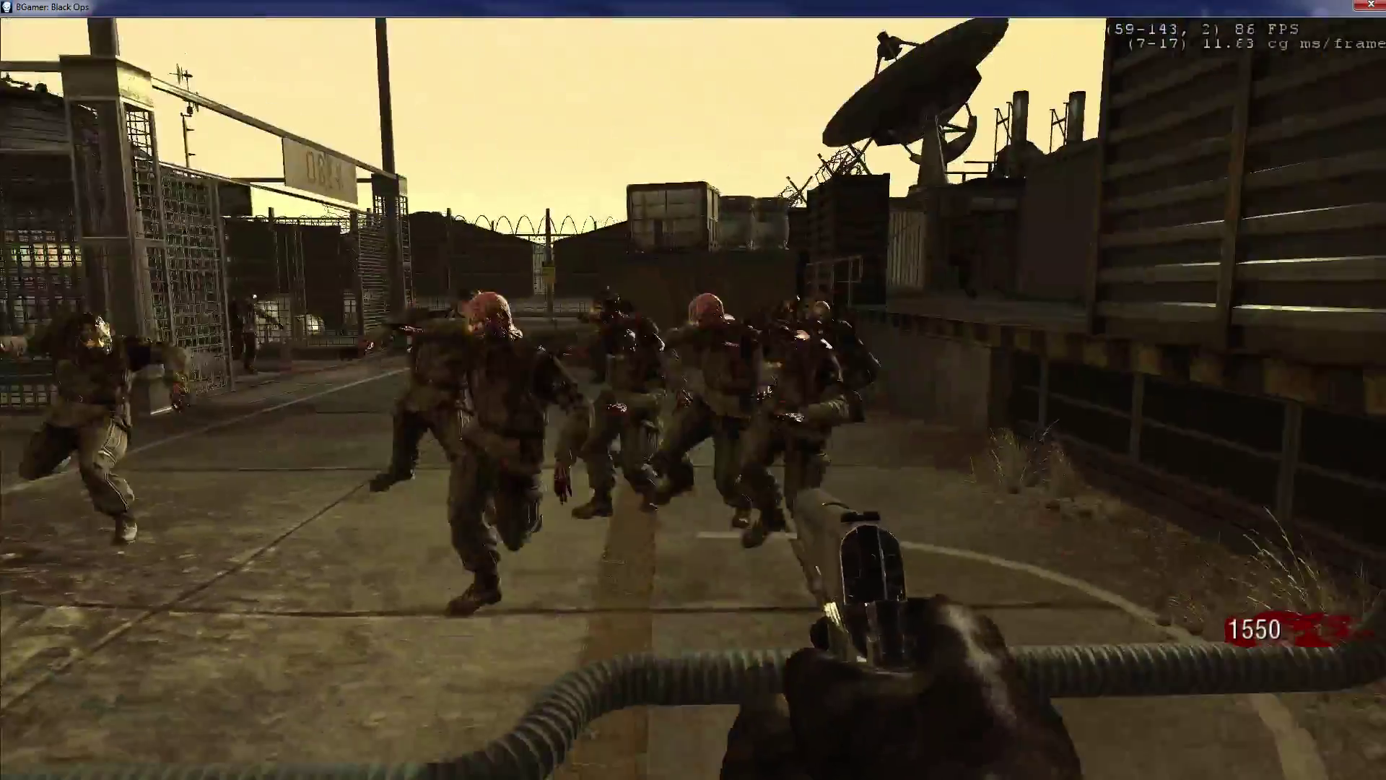
click(693, 401)
click(694, 401)
click(694, 401)
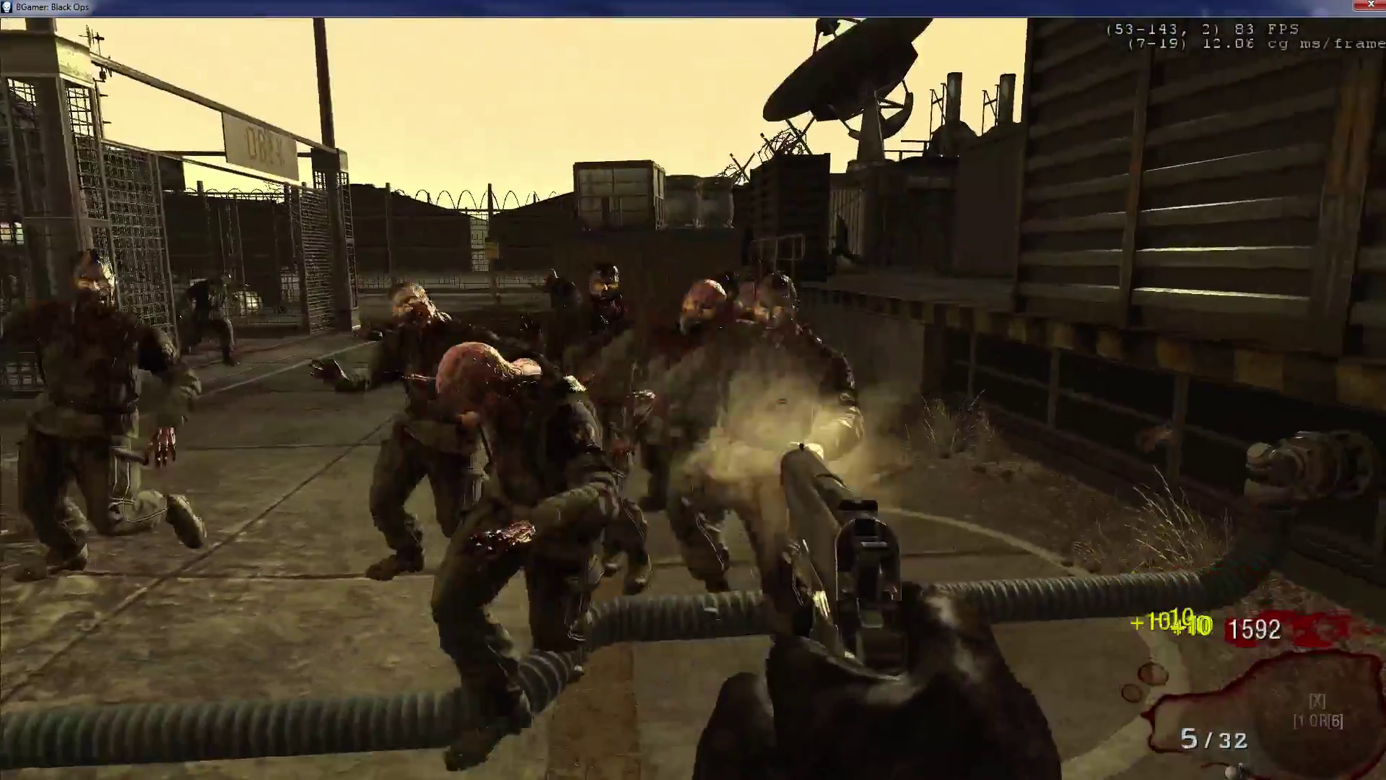
click(693, 401)
click(694, 401)
key(shift+w)
key(r)
key(shift+w)
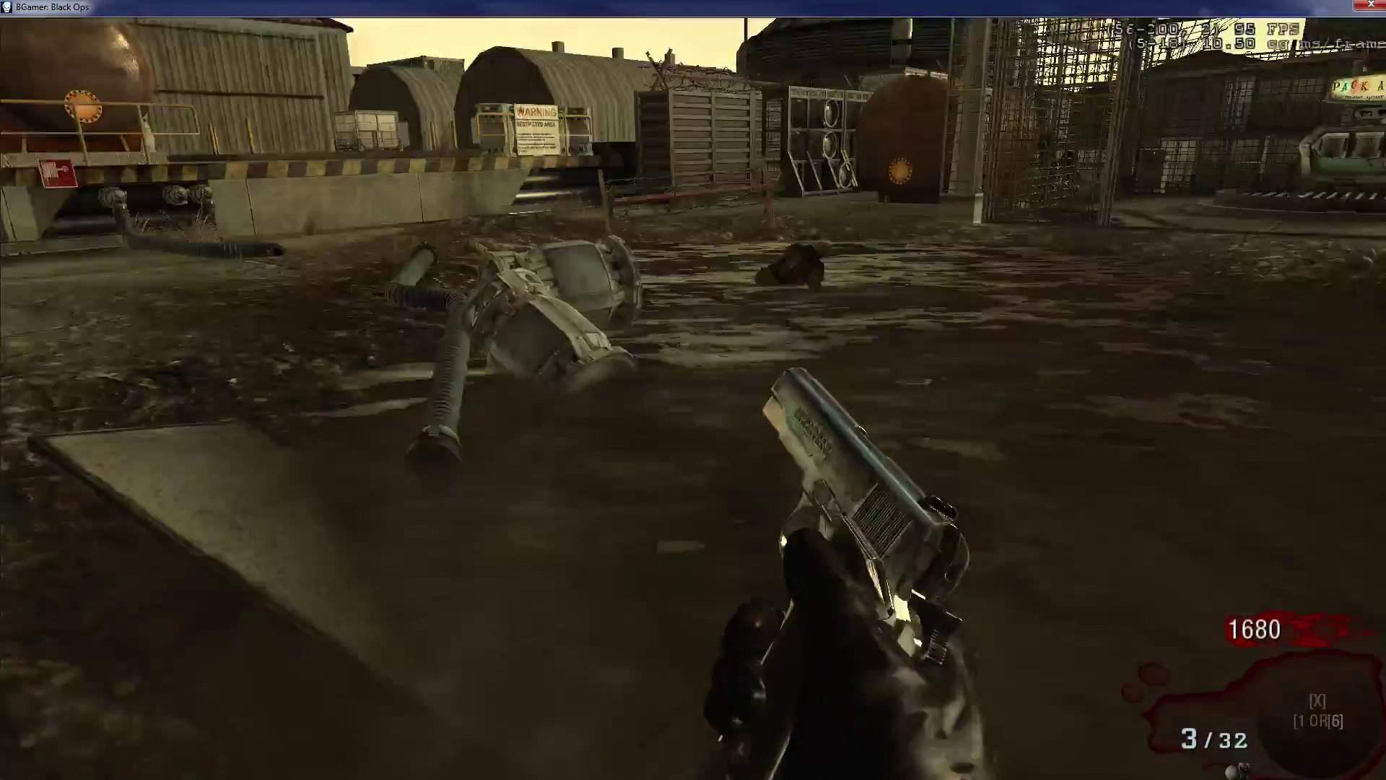
key(w)
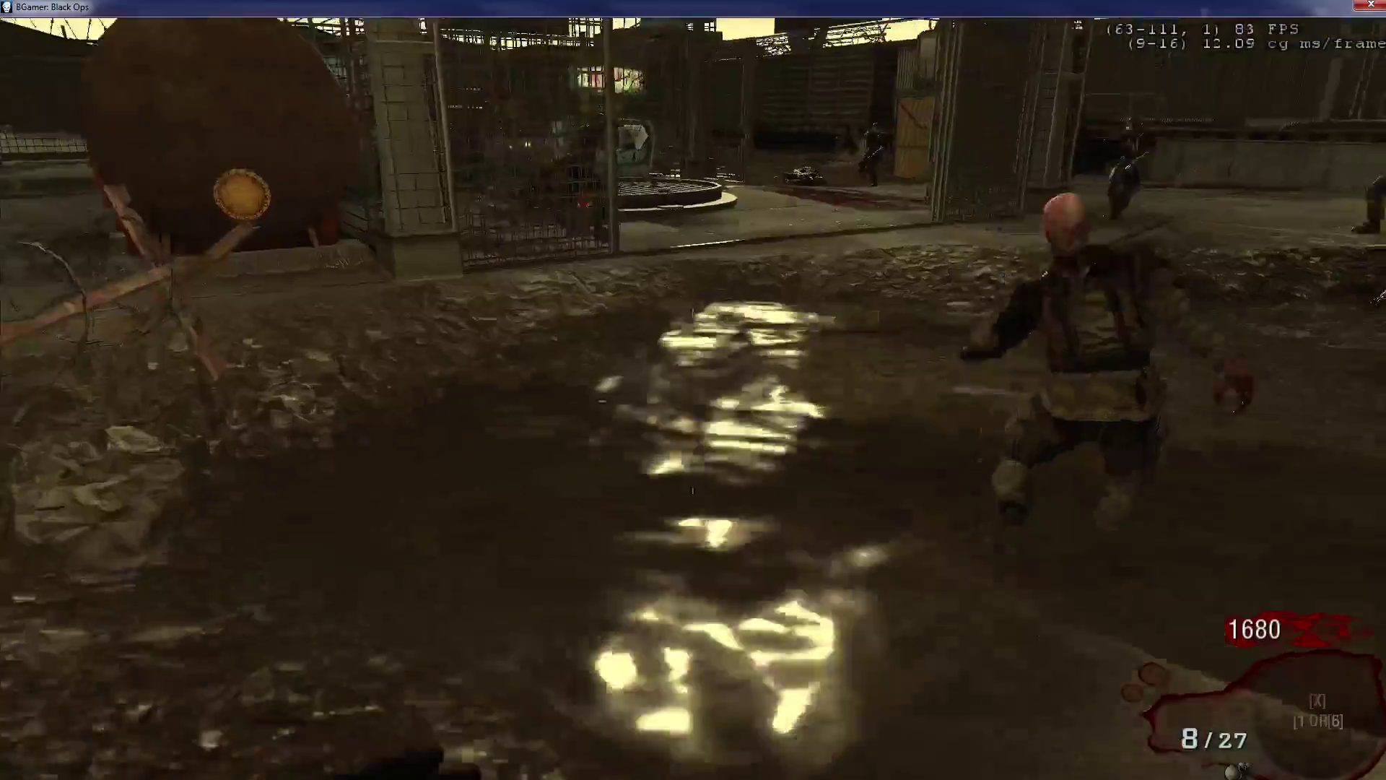
key(shift+w)
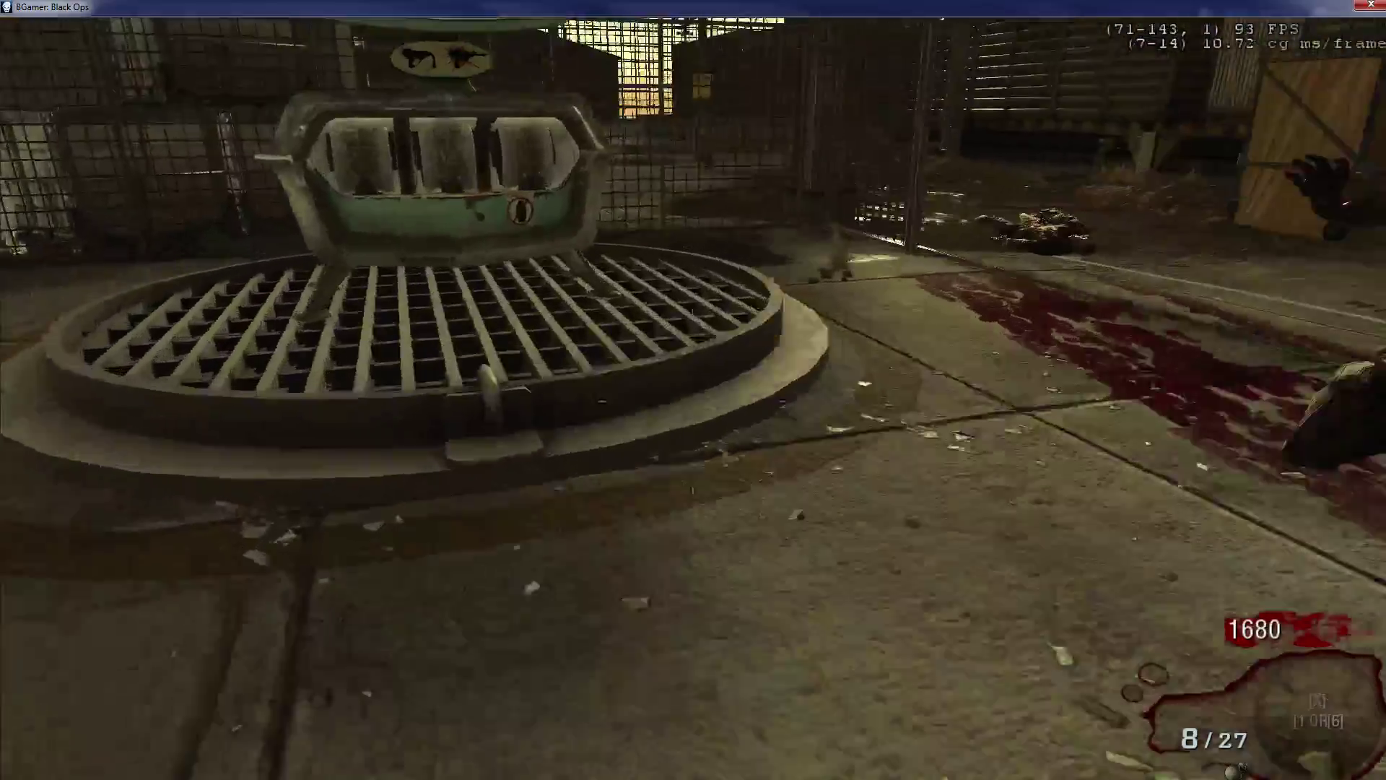
key(s)
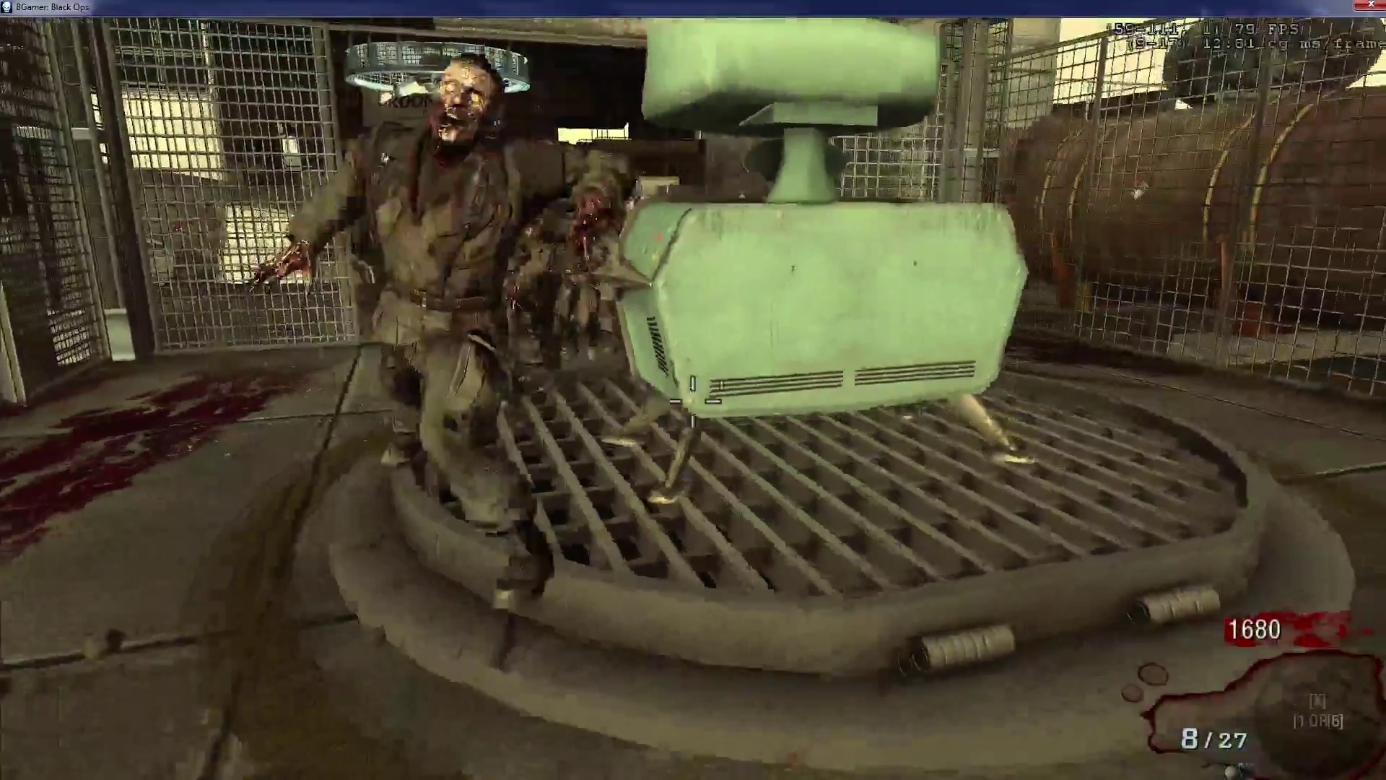
key(d)
key(w)
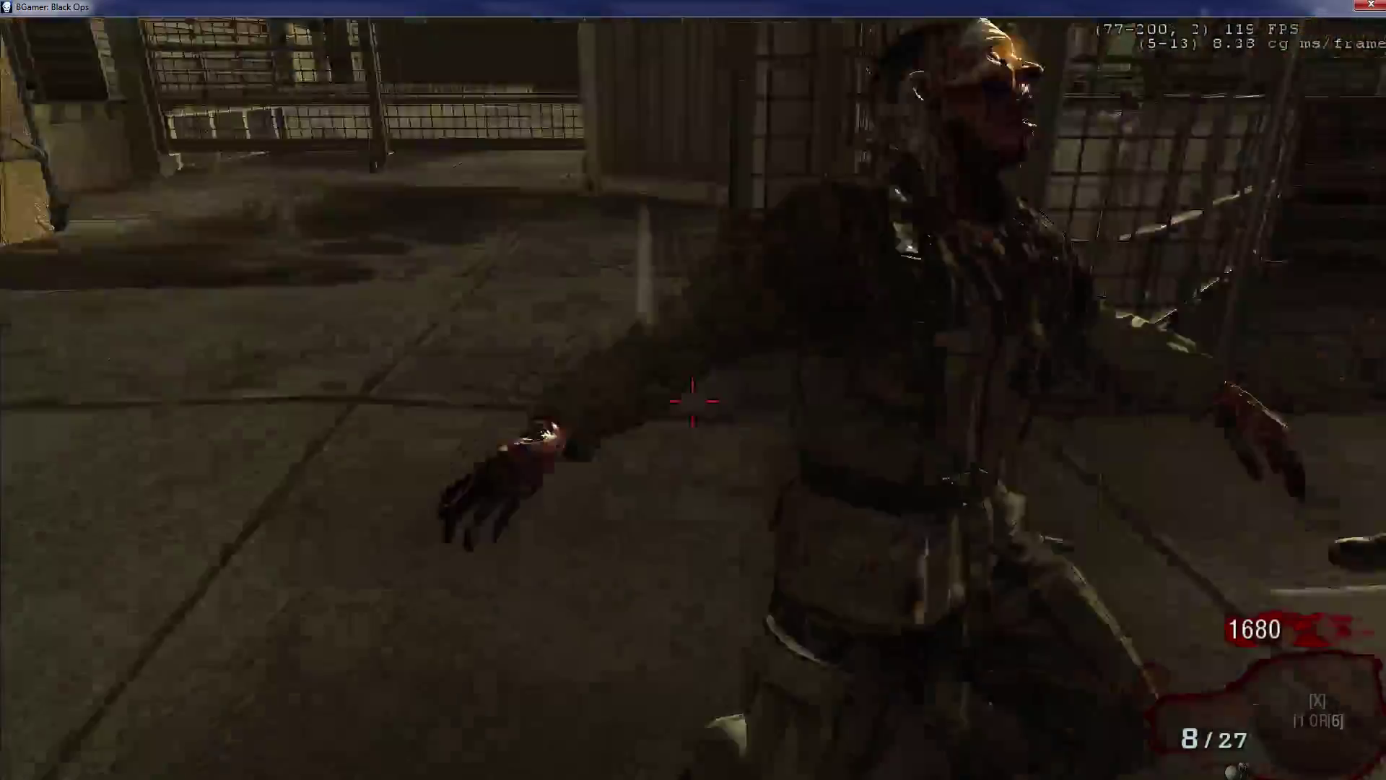
key(s)
key(v)
key(s)
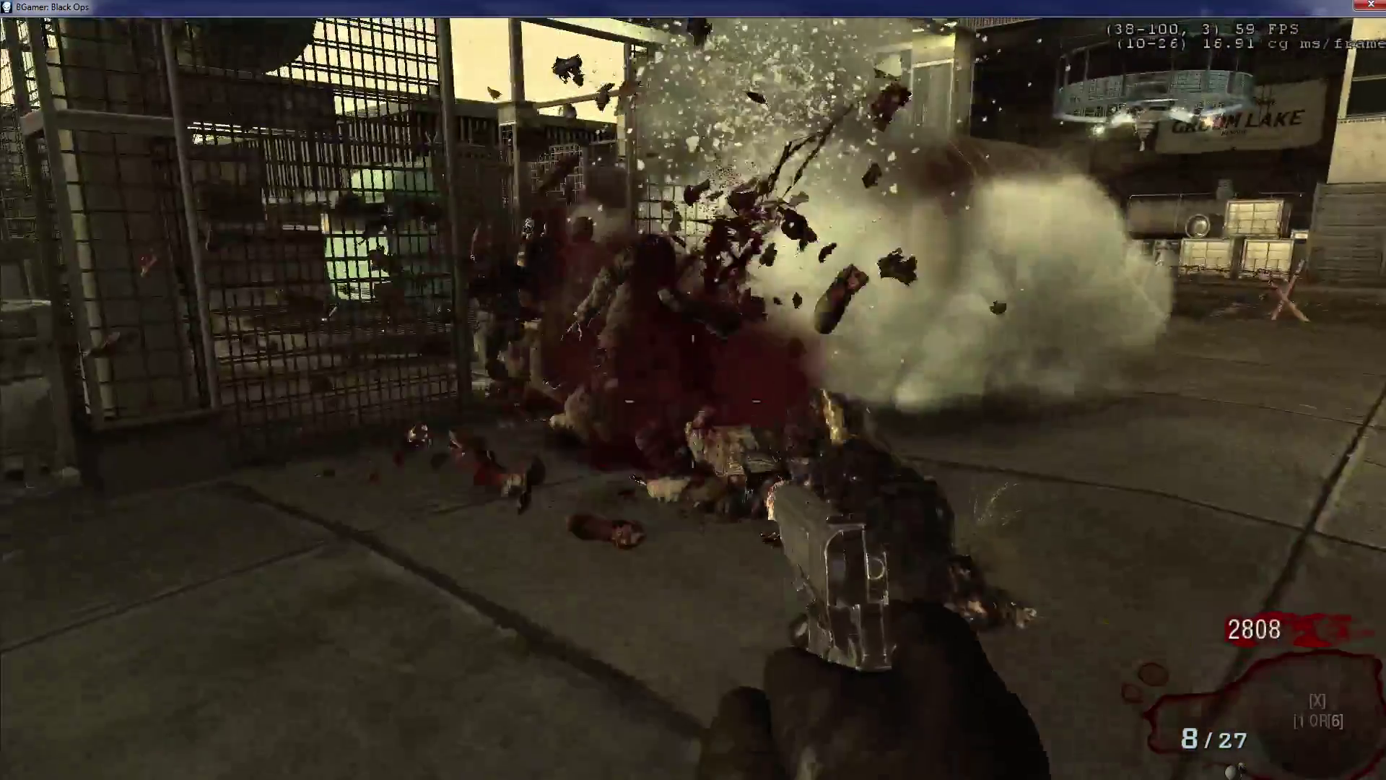
key(w)
key(v)
key(w)
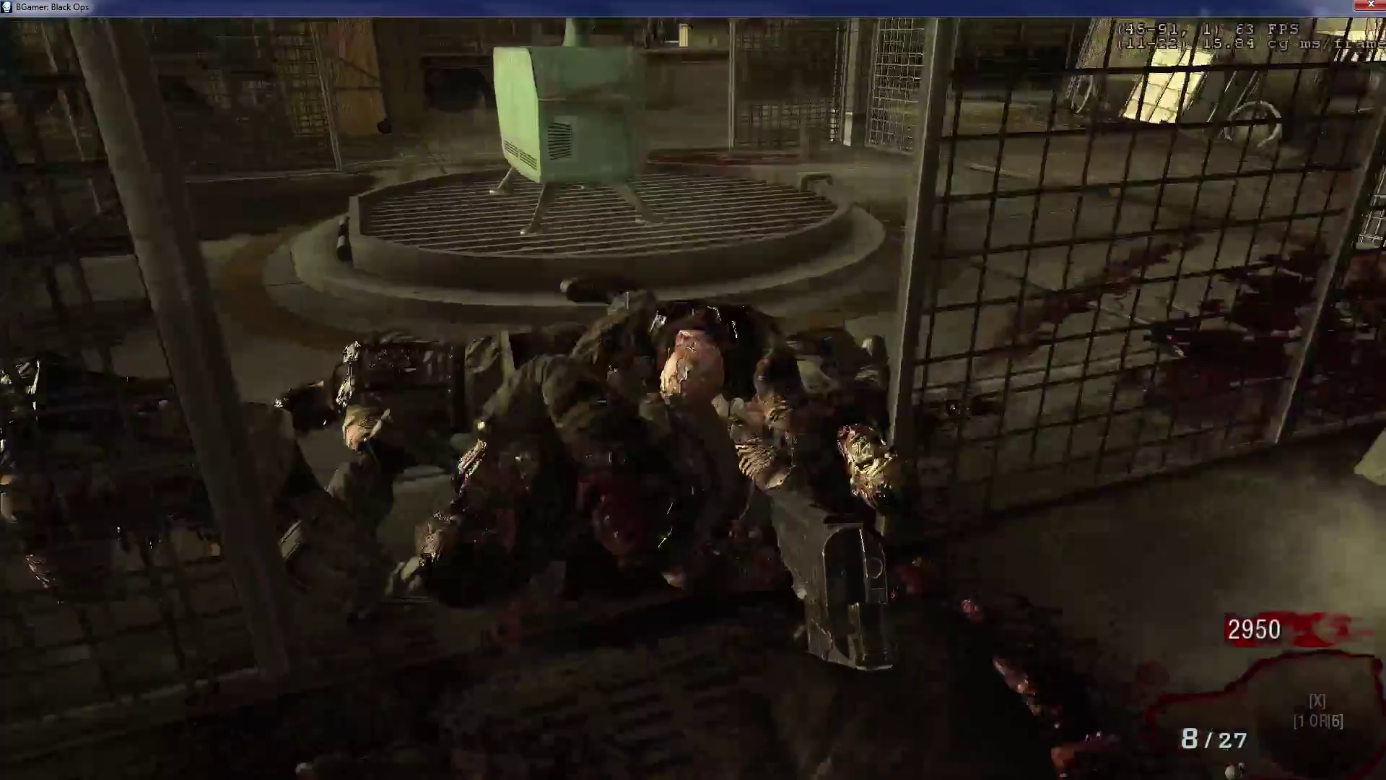
key(w)
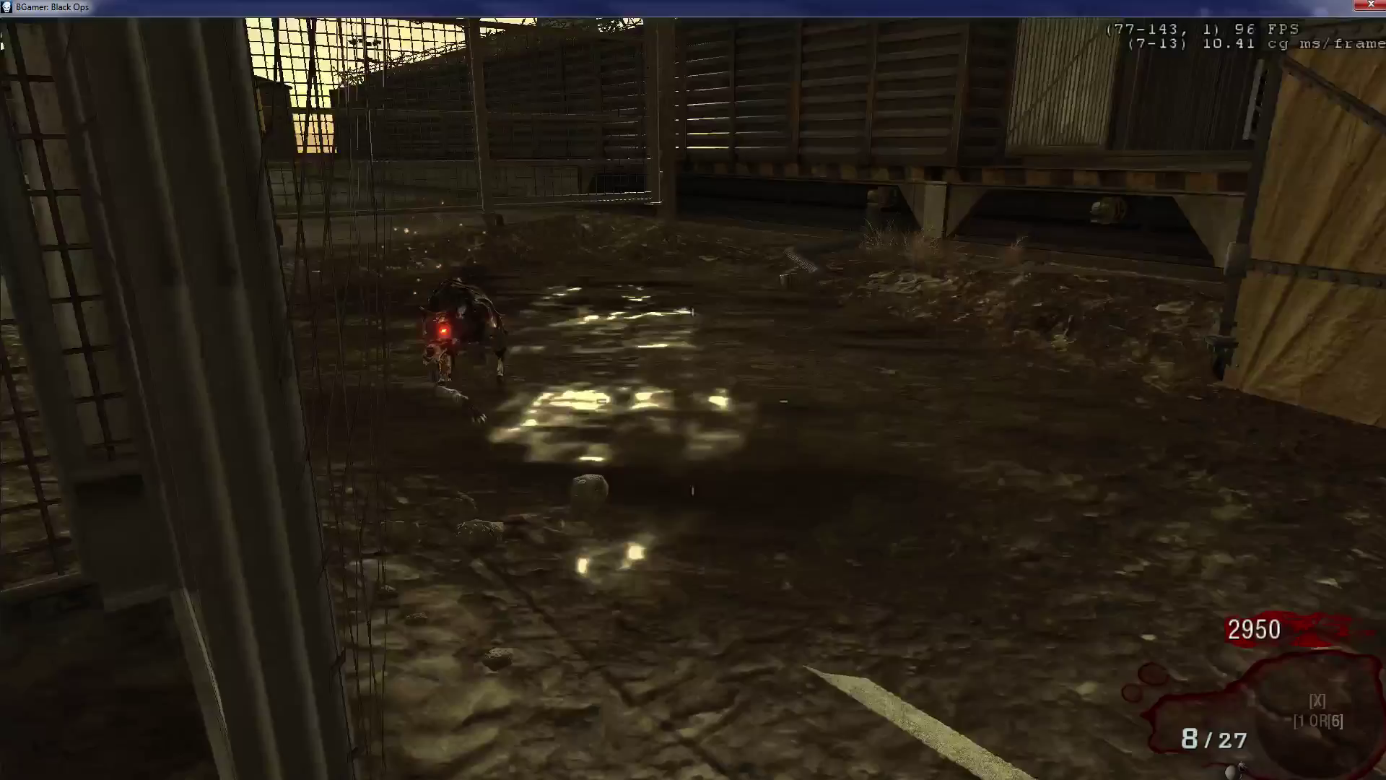
key(v)
key(w)
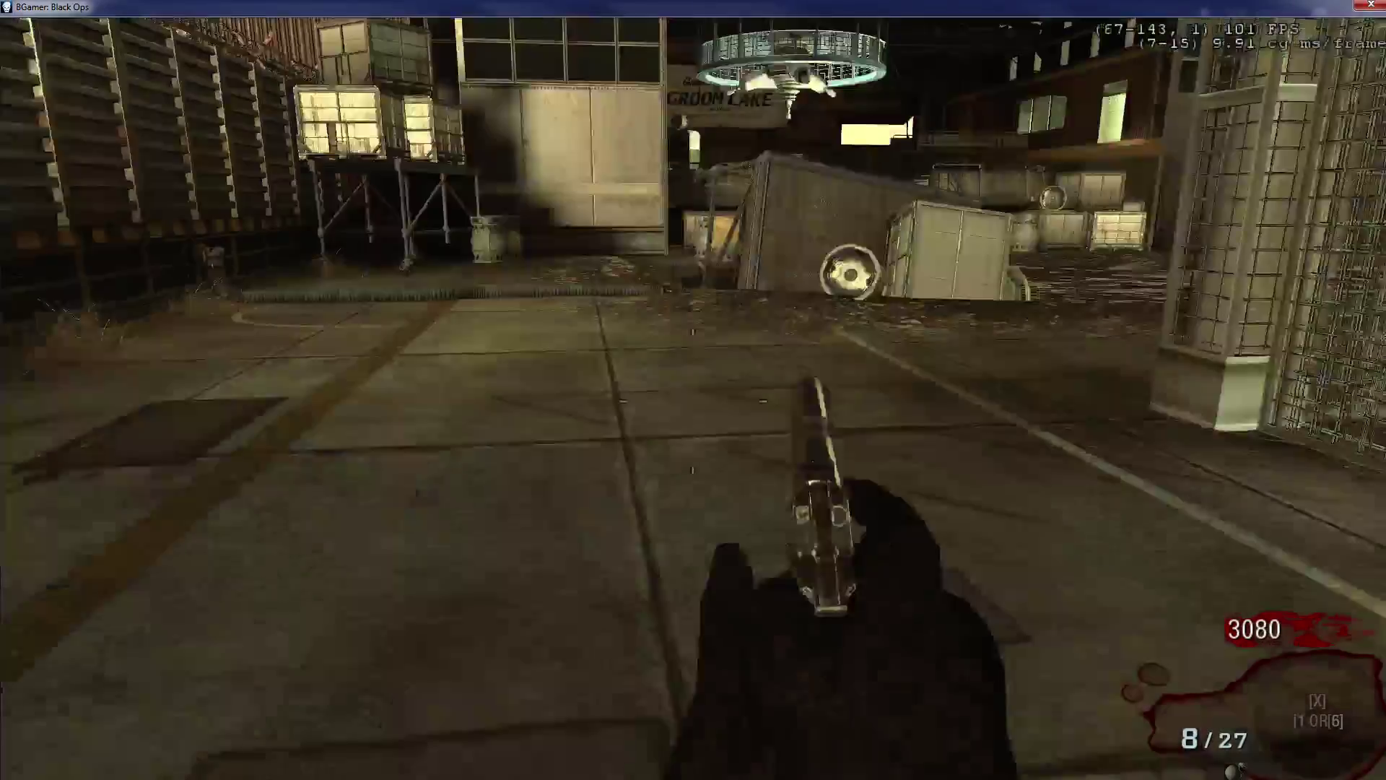
key(w)
key(w)
key(shift)
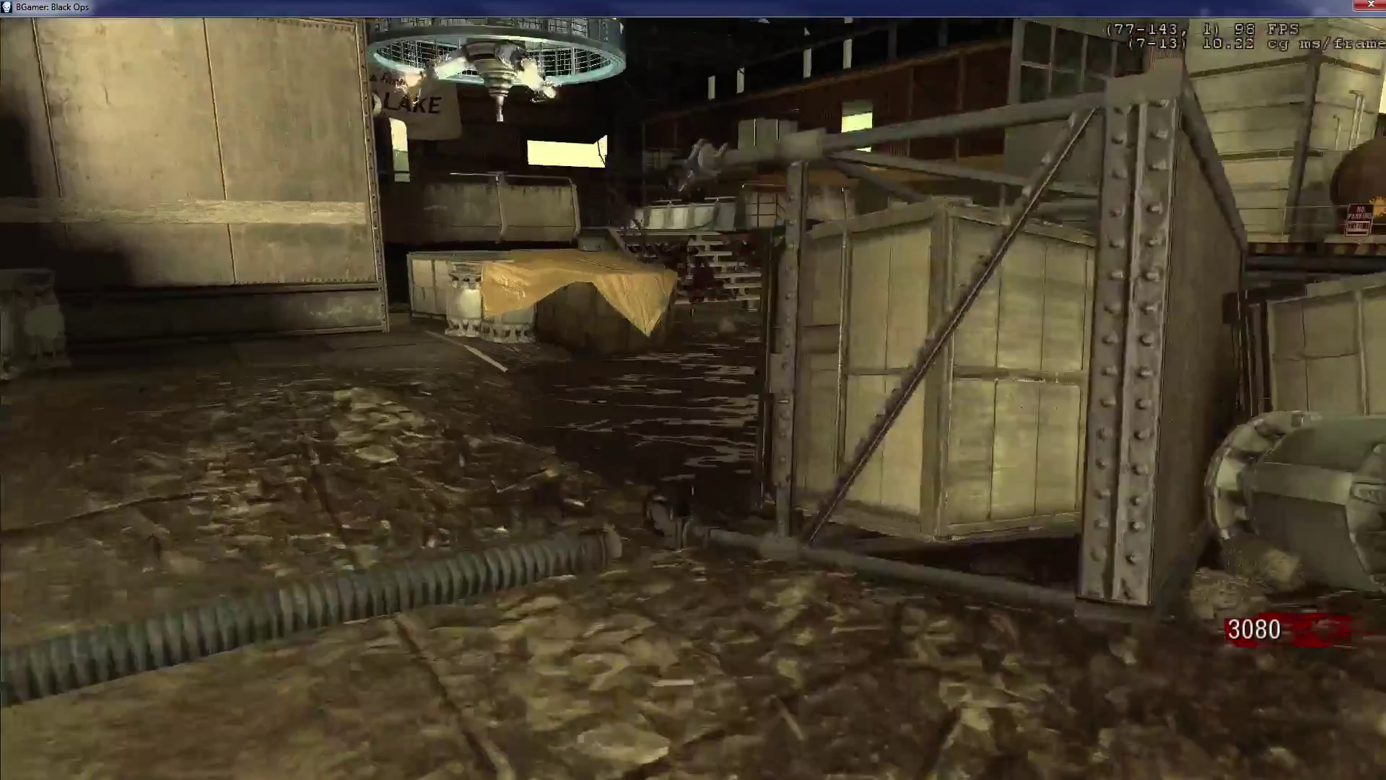
key(v)
key(w)
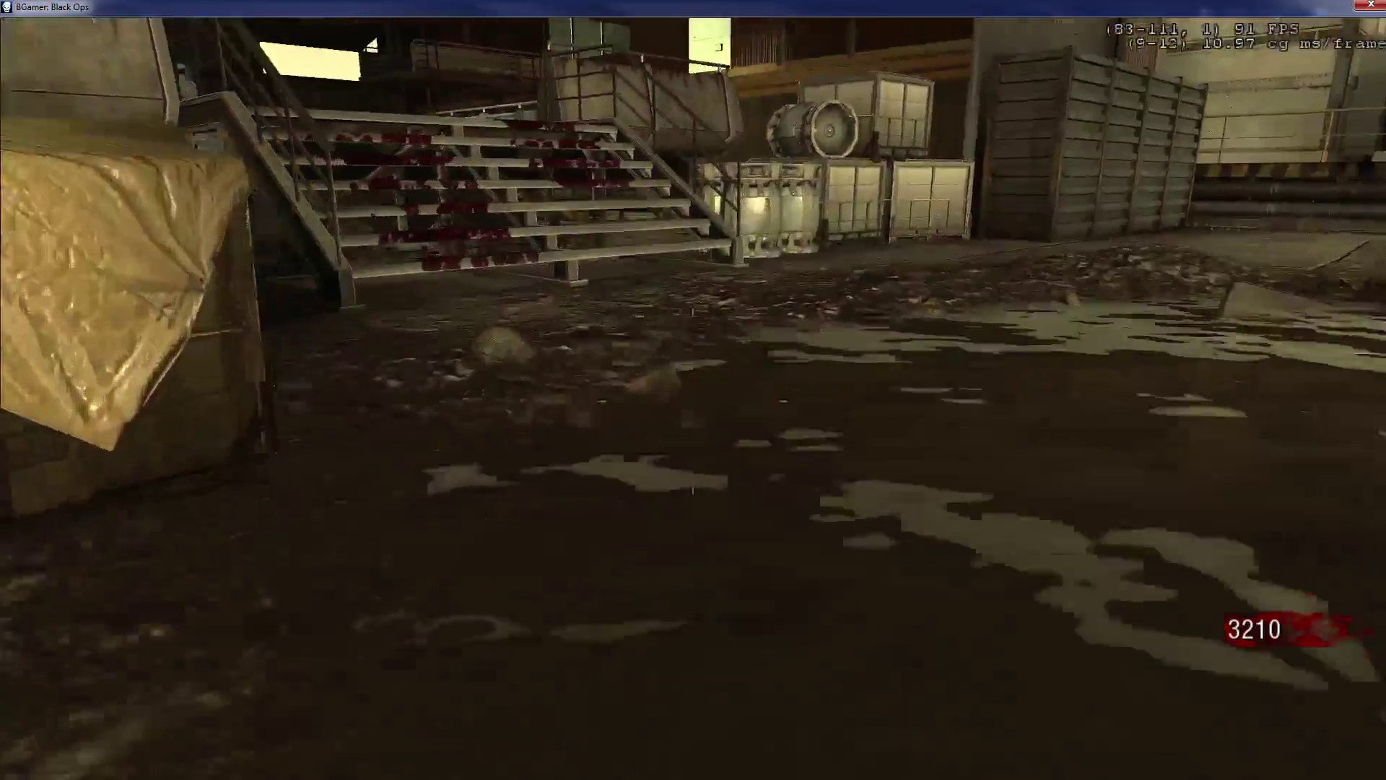
key(w)
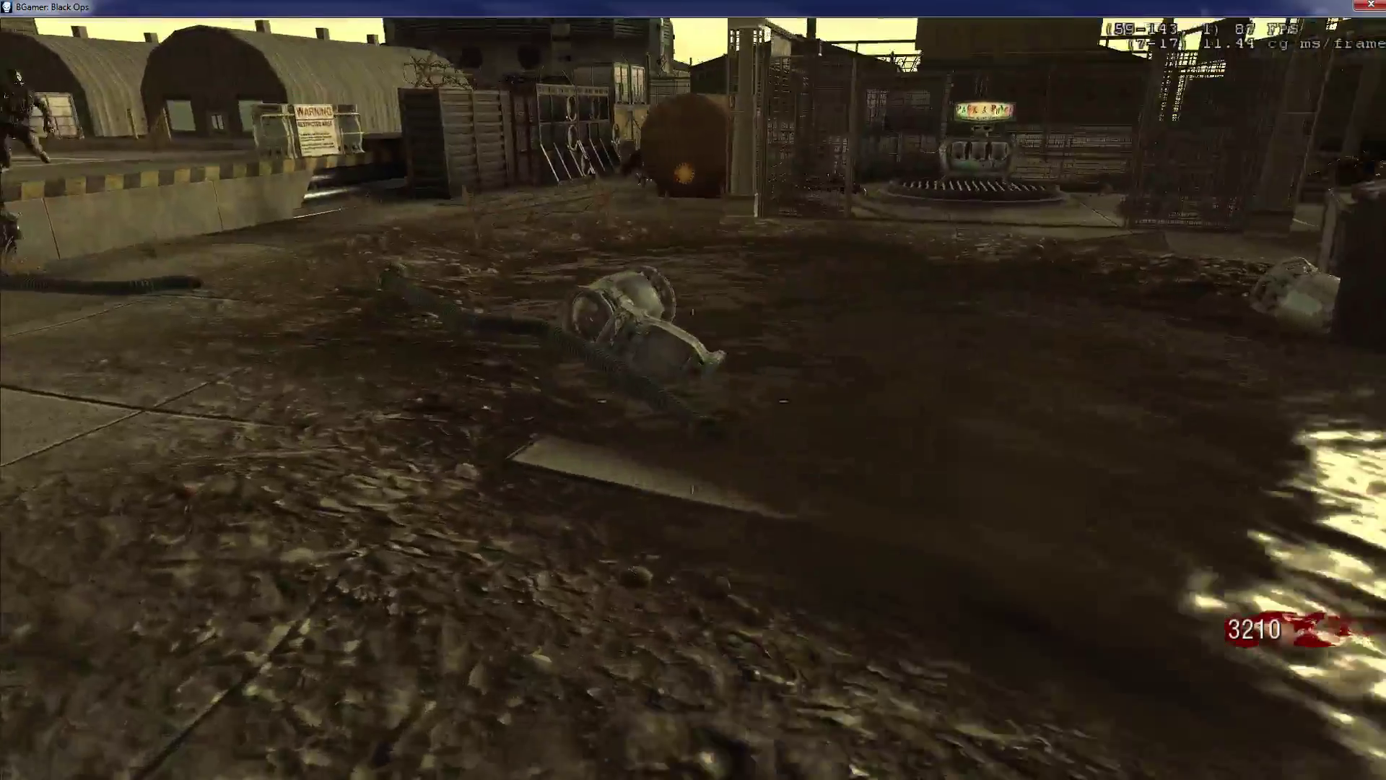
key(w)
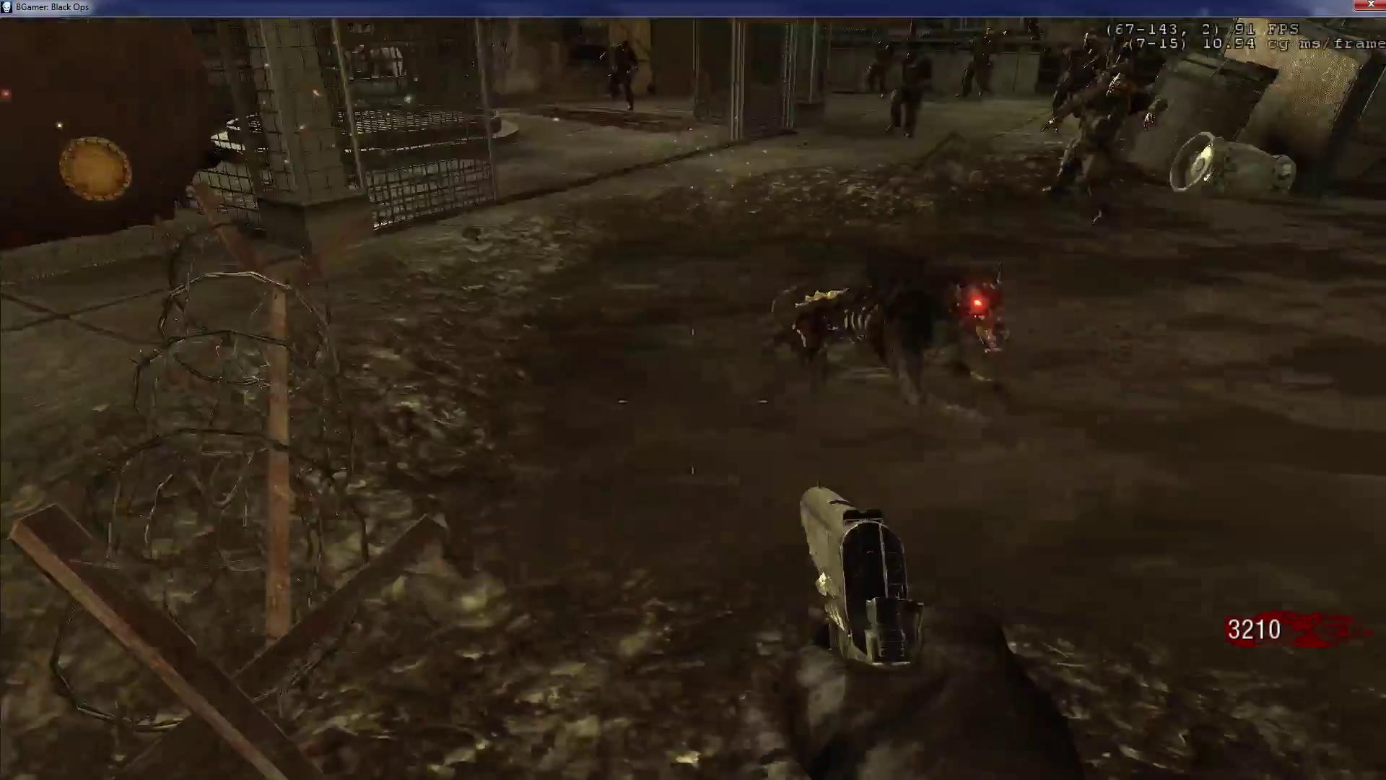
key(w)
key(v)
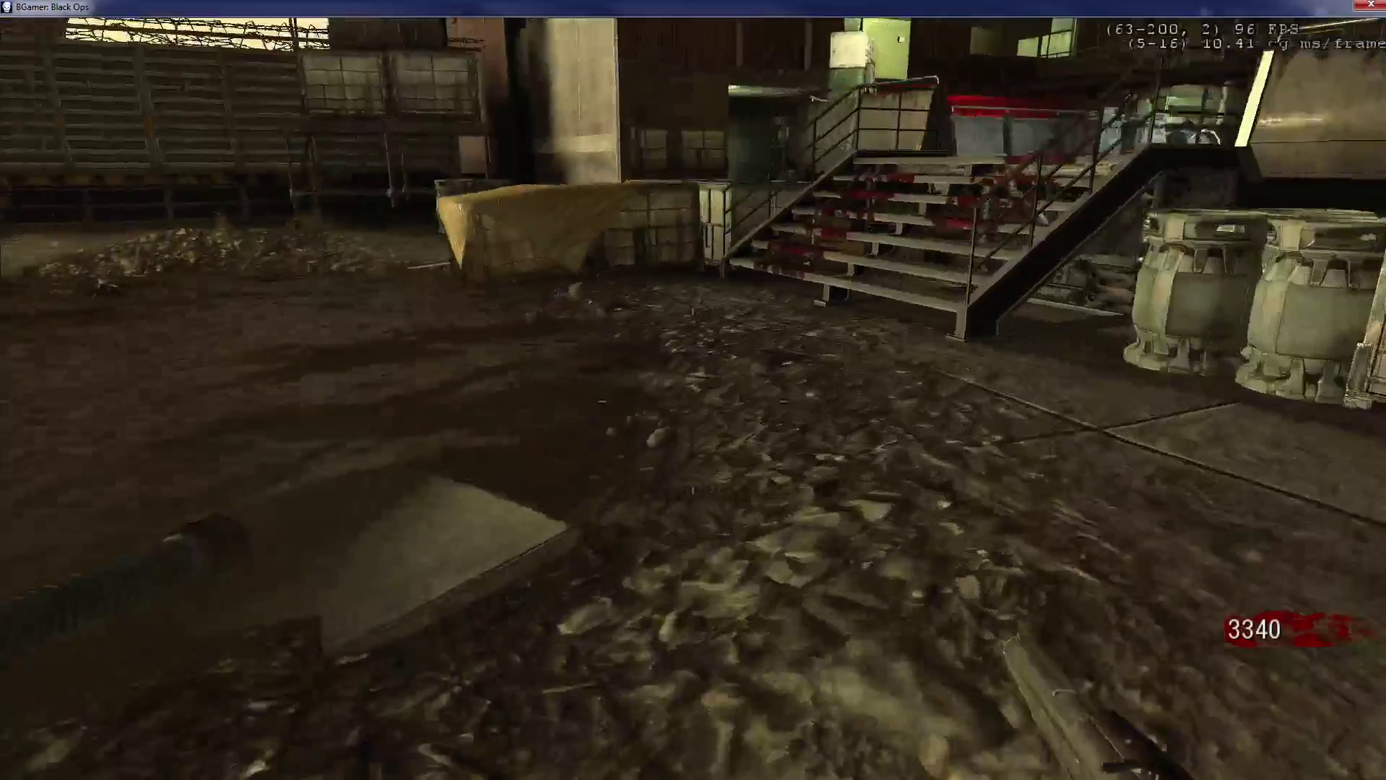
key(w)
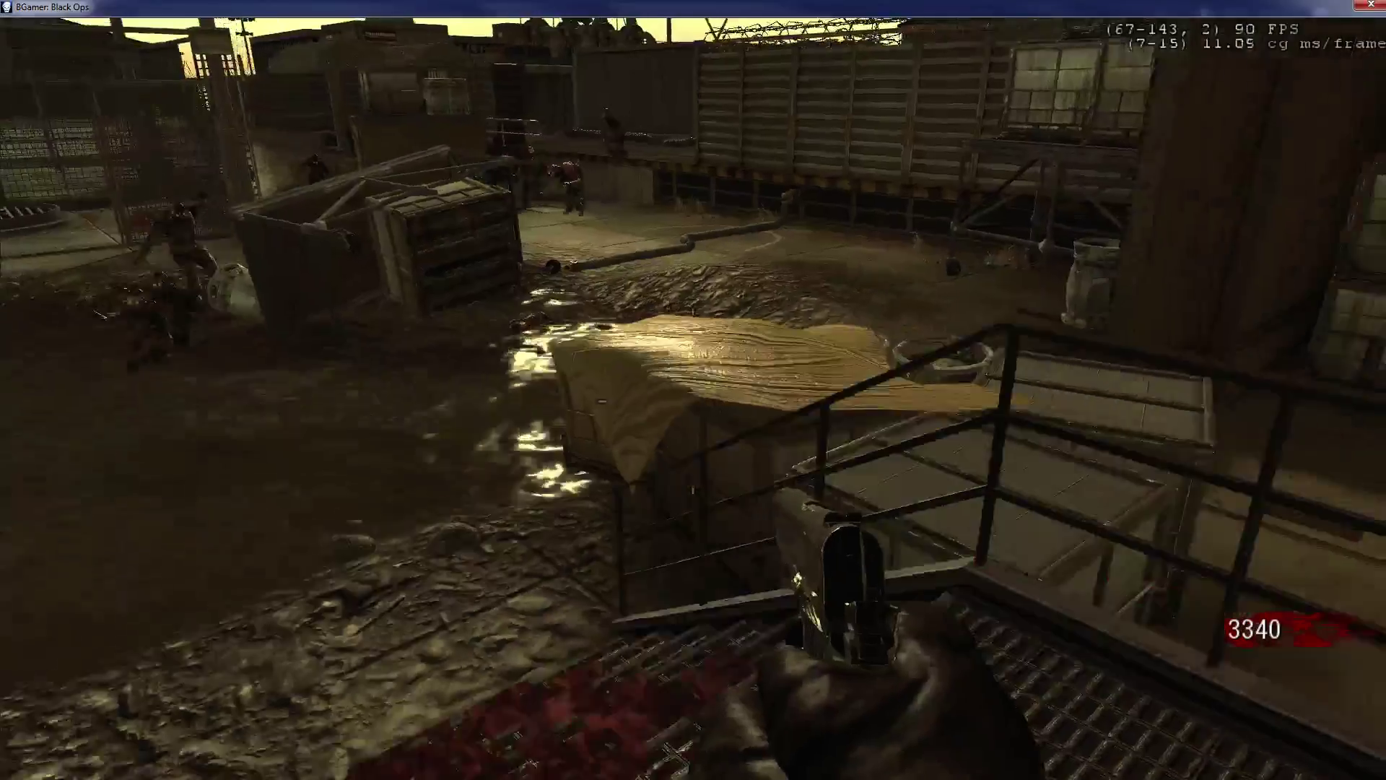
key(w)
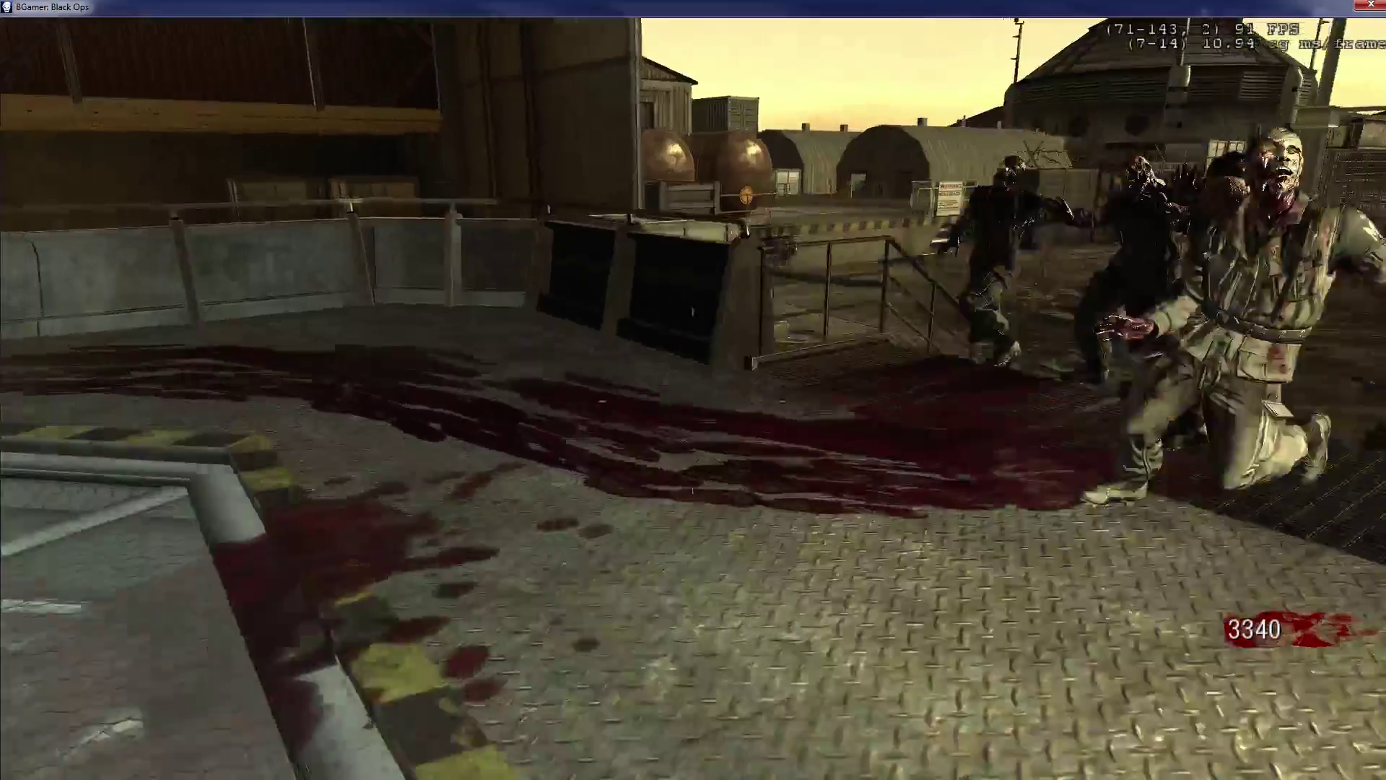
key(w)
key(w)
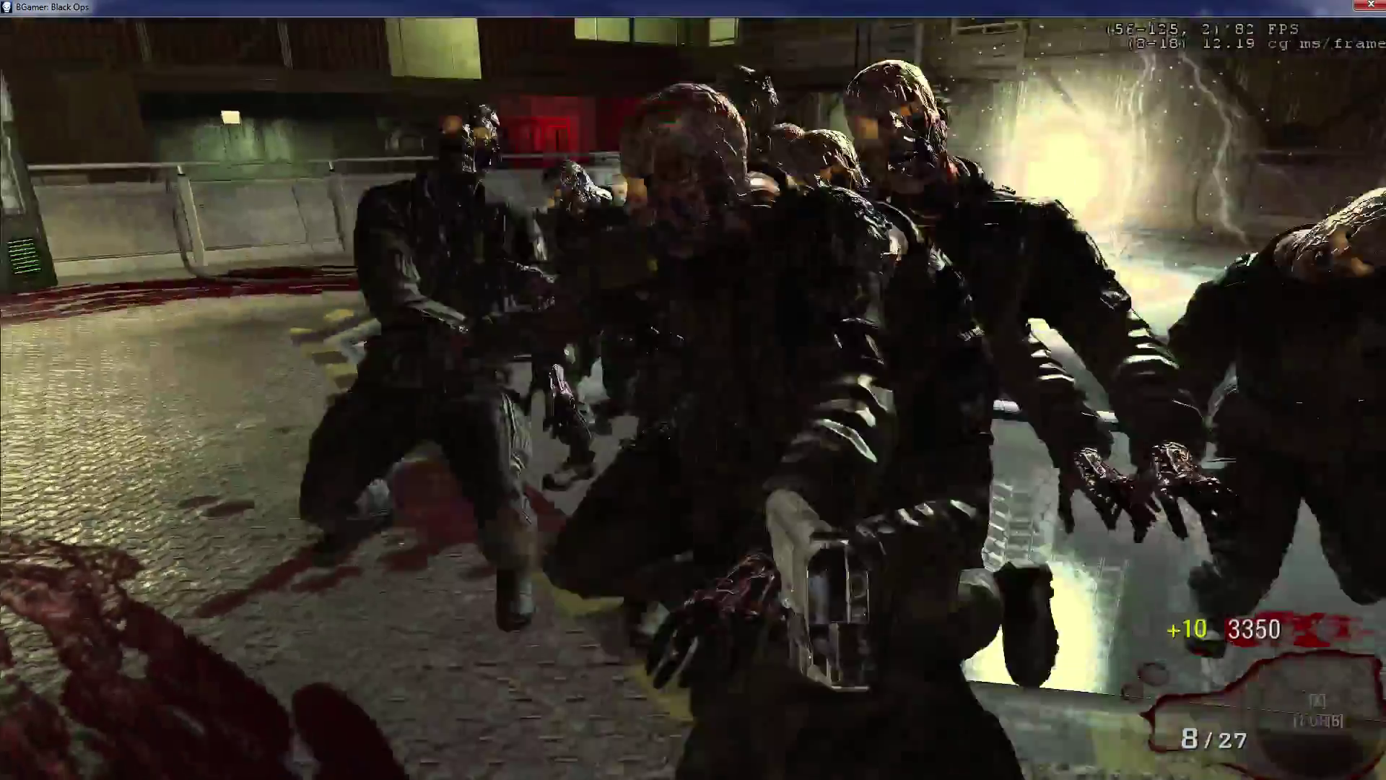
click(693, 401)
click(692, 401)
click(693, 401)
click(692, 400)
click(692, 401)
click(692, 401)
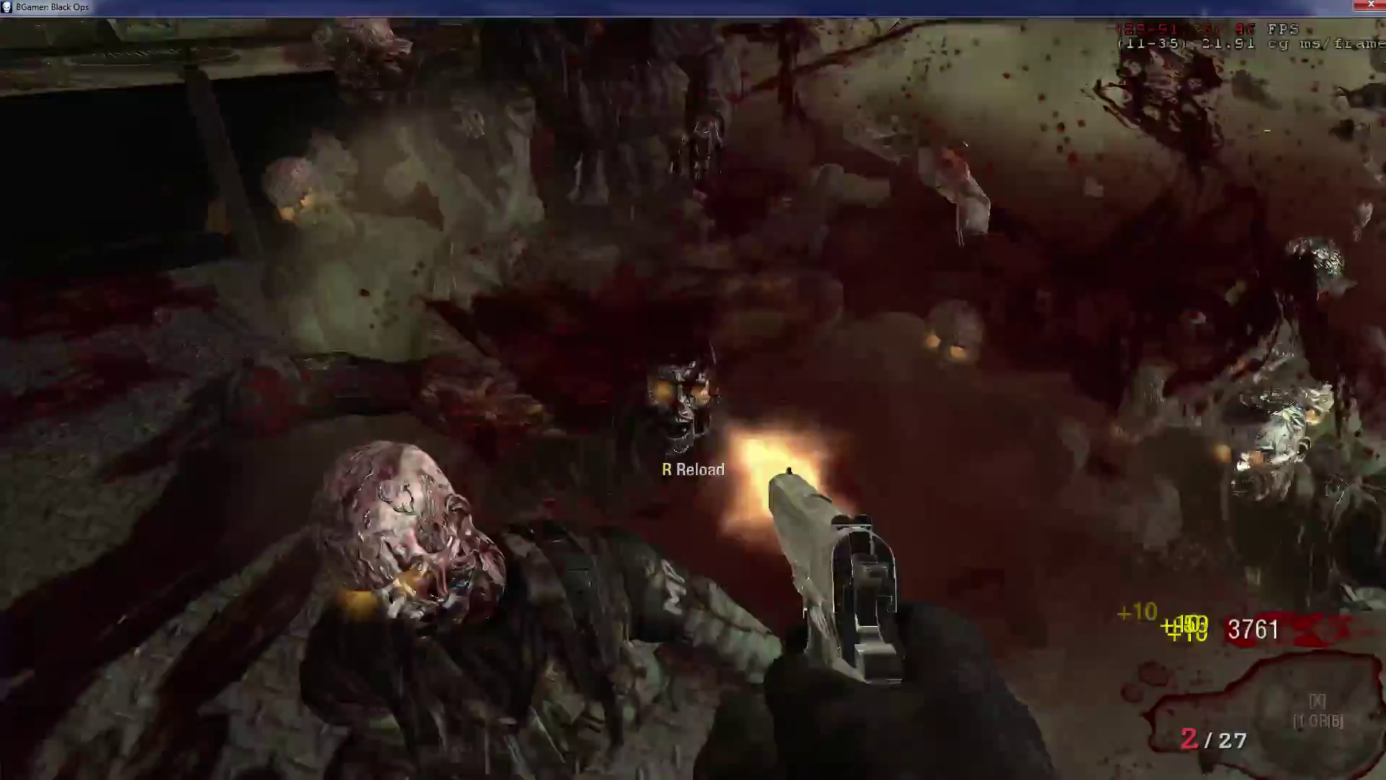
Step: Reload the pistol and empty its magazine into the surrounding zombies to earn points
key(r)
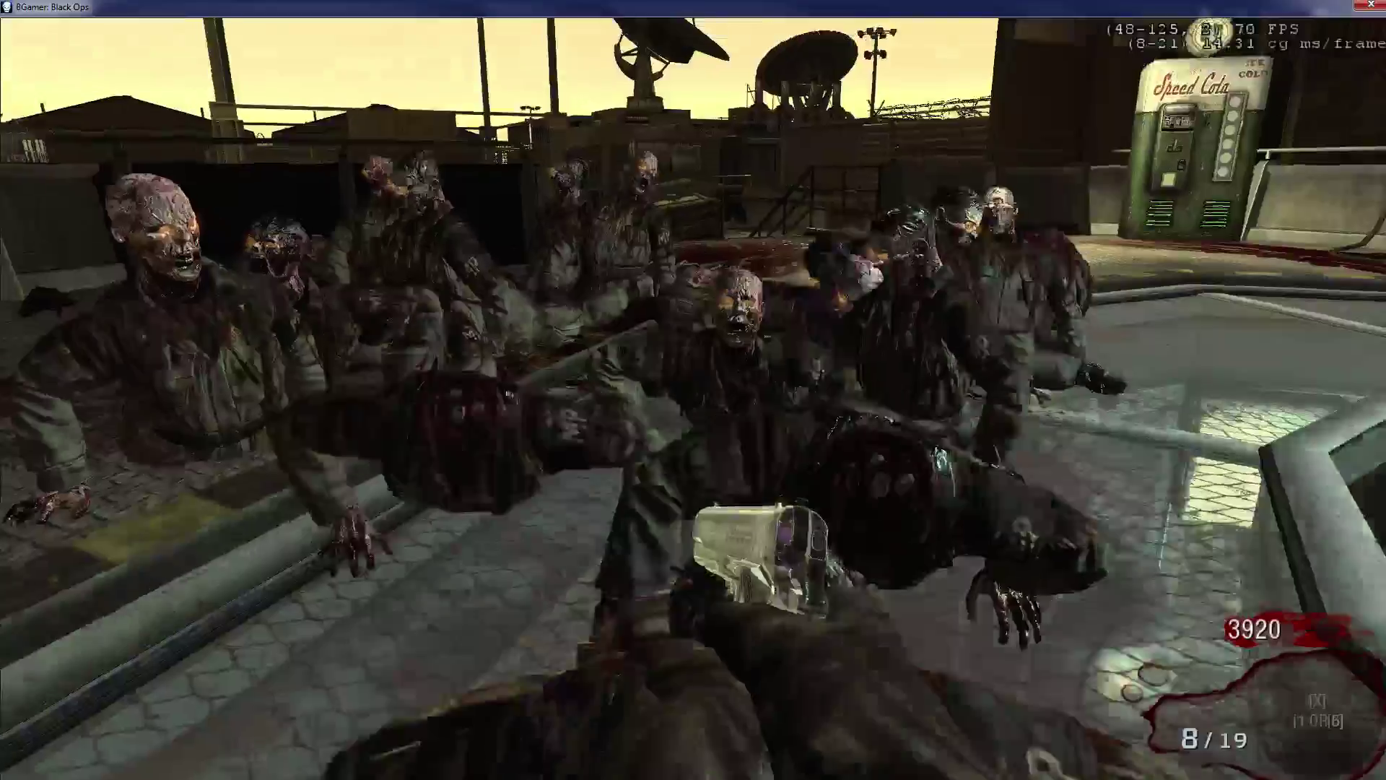
click(693, 401)
click(693, 401)
click(693, 401)
click(692, 401)
click(693, 401)
click(692, 401)
click(692, 400)
click(692, 401)
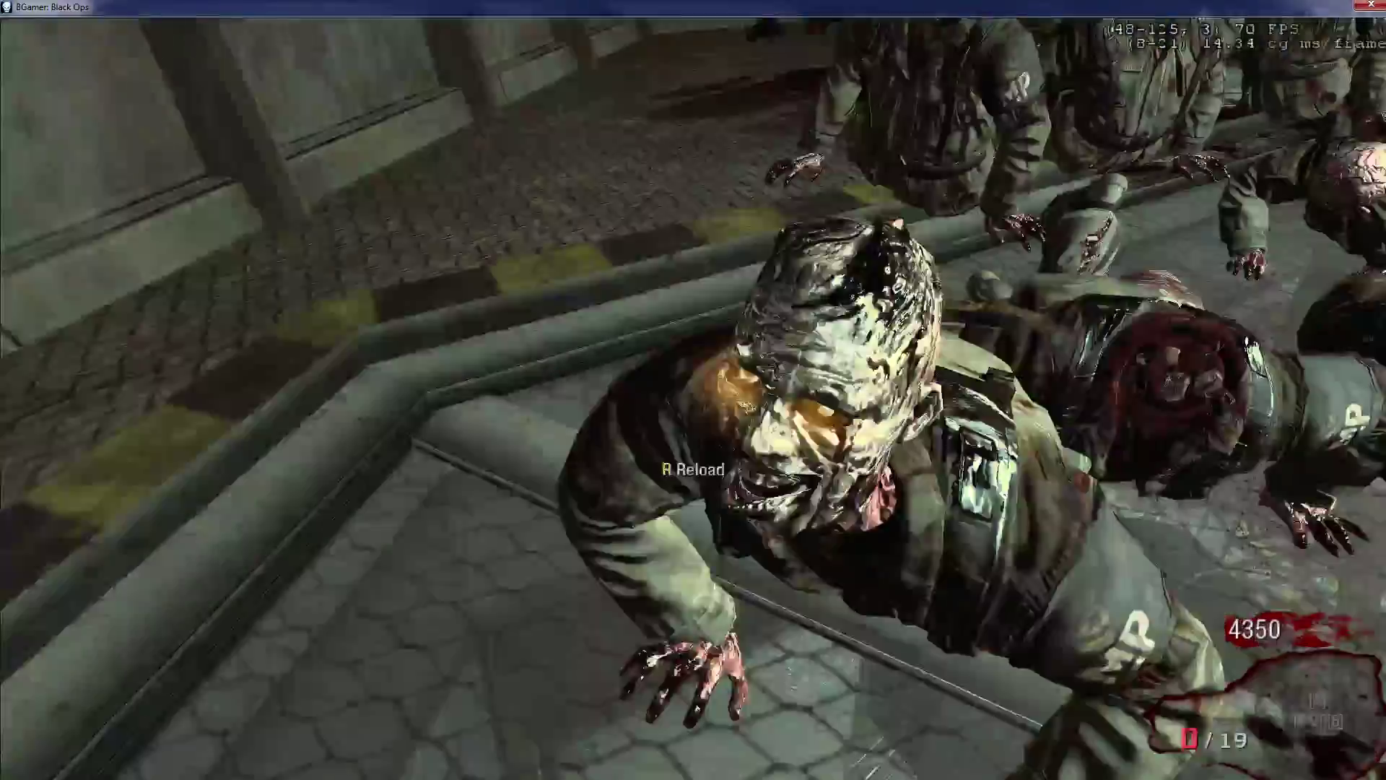
Step: Knife the zombies at close range to build up enough points for a Pack-a-Punch upgrade
key(v)
key(v)
key(v)
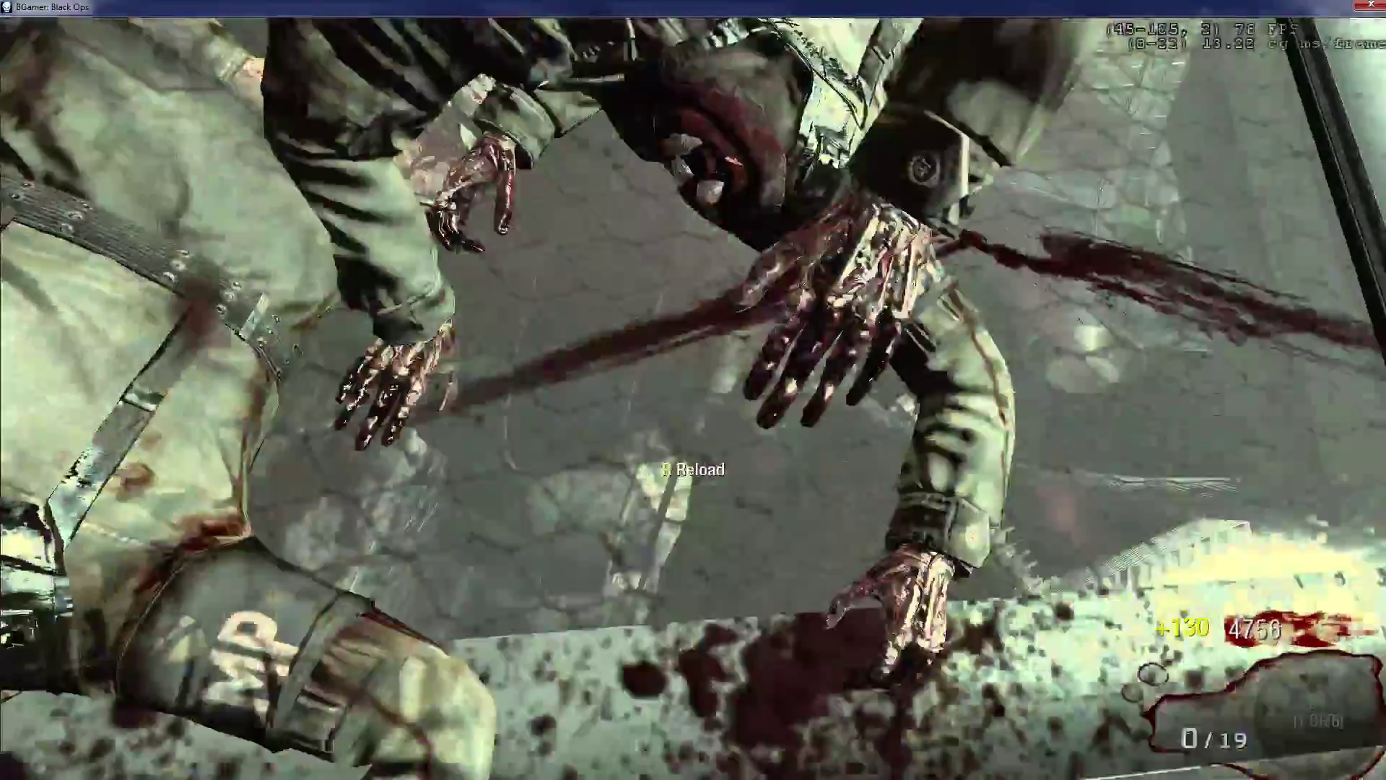
key(v)
key(v)
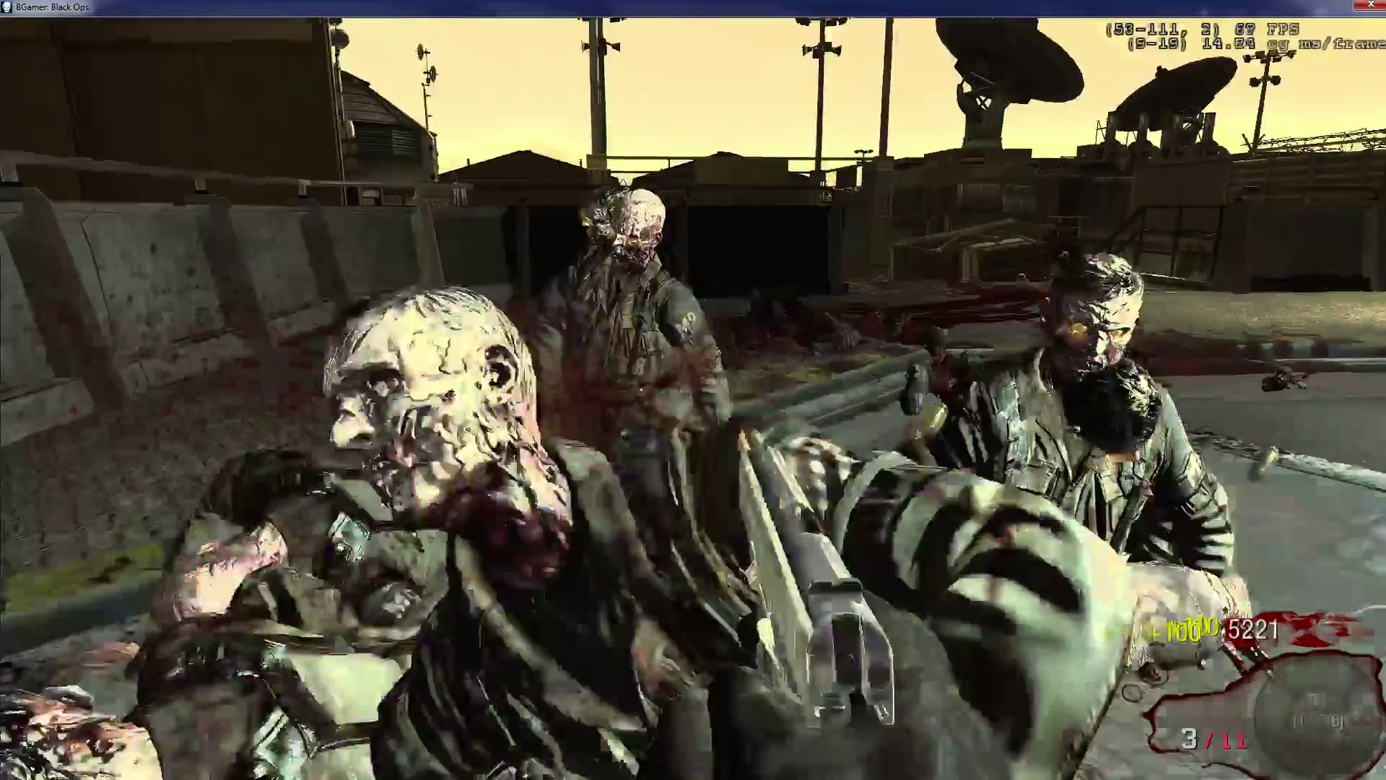
Step: Run to the Pack-a-Punch machine, upgrade the pistol for 5000 points and collect the upgraded weapon
key(shift+w)
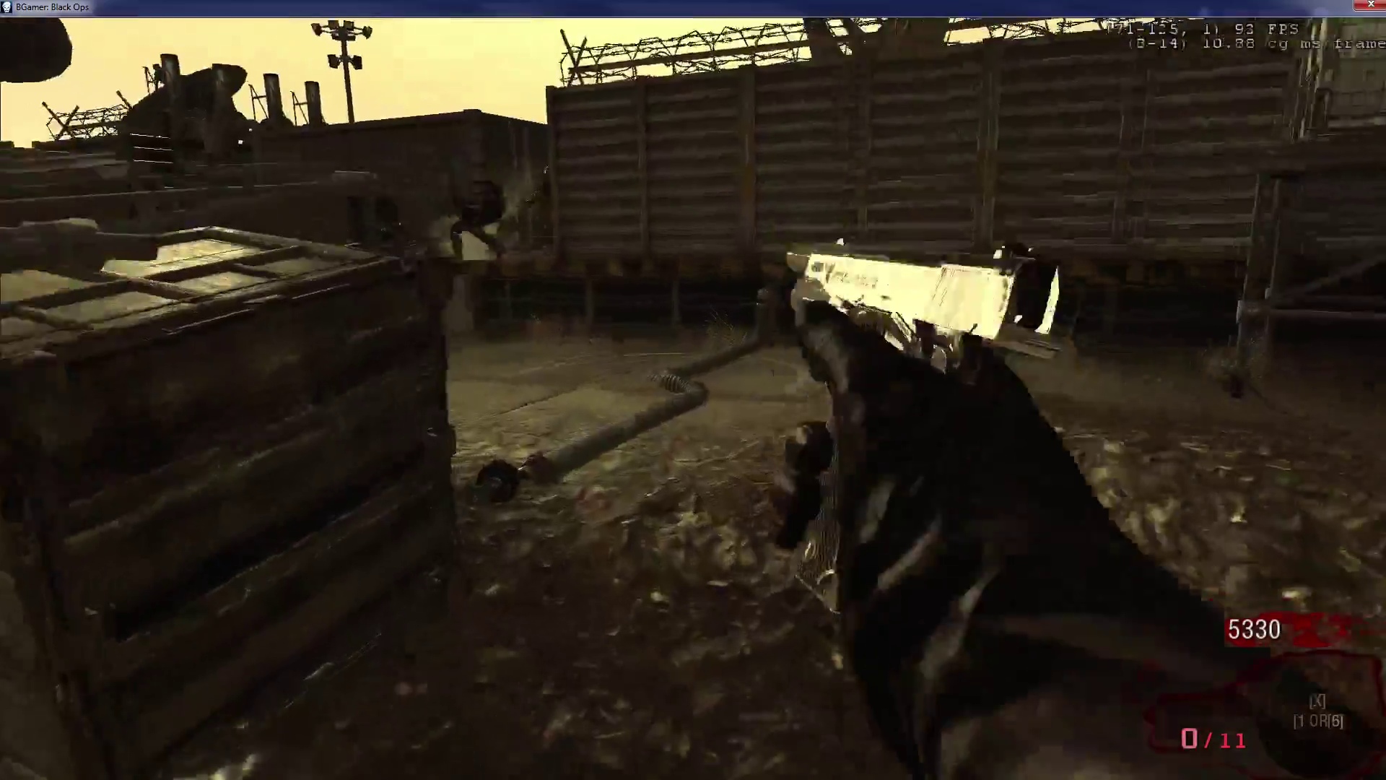
key(w)
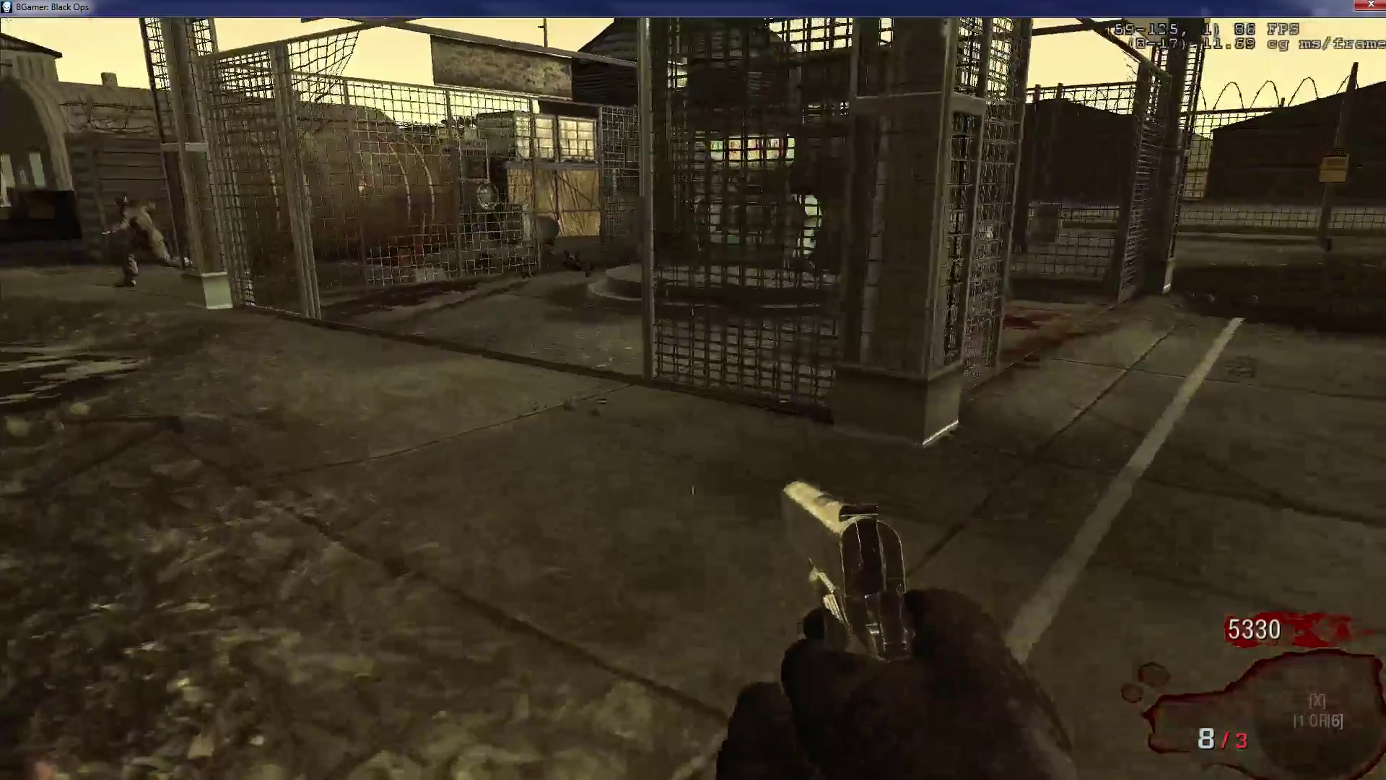
key(f)
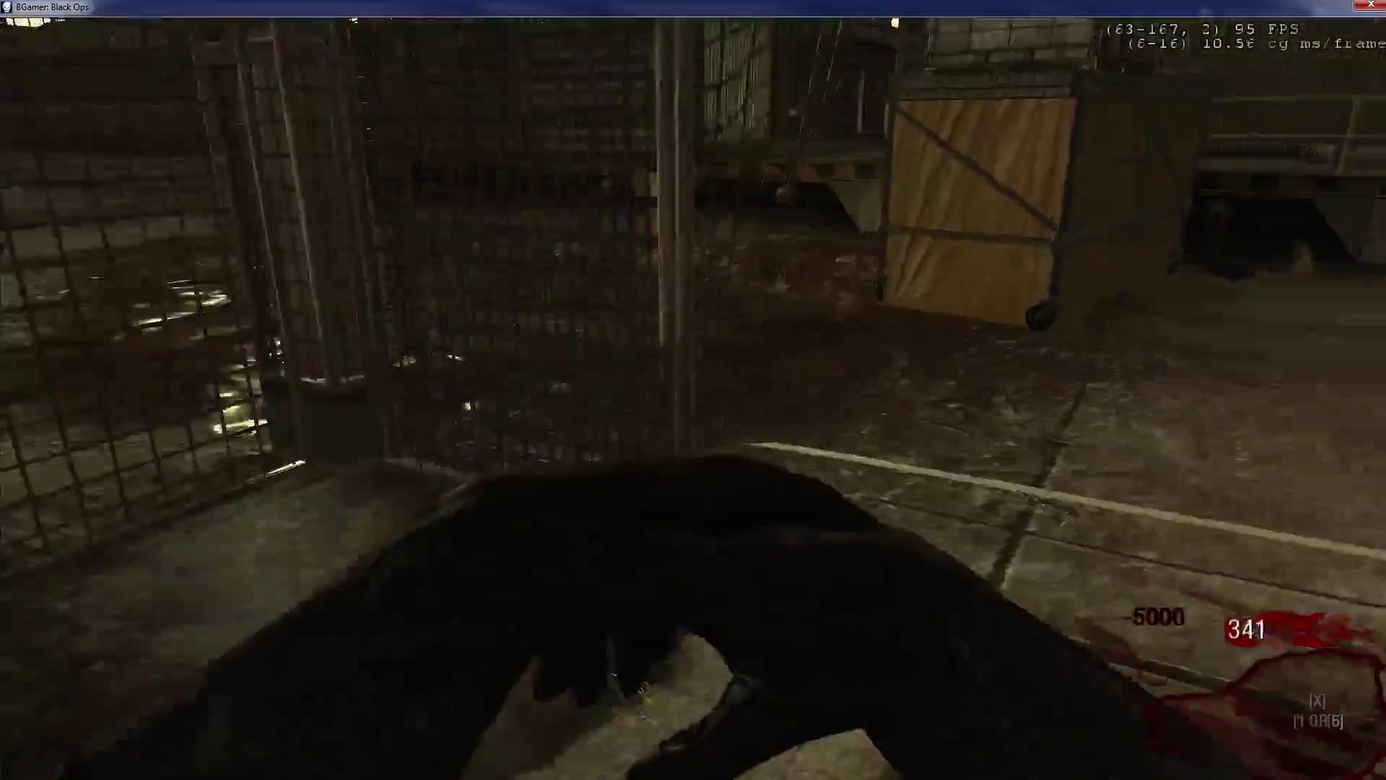
key(w)
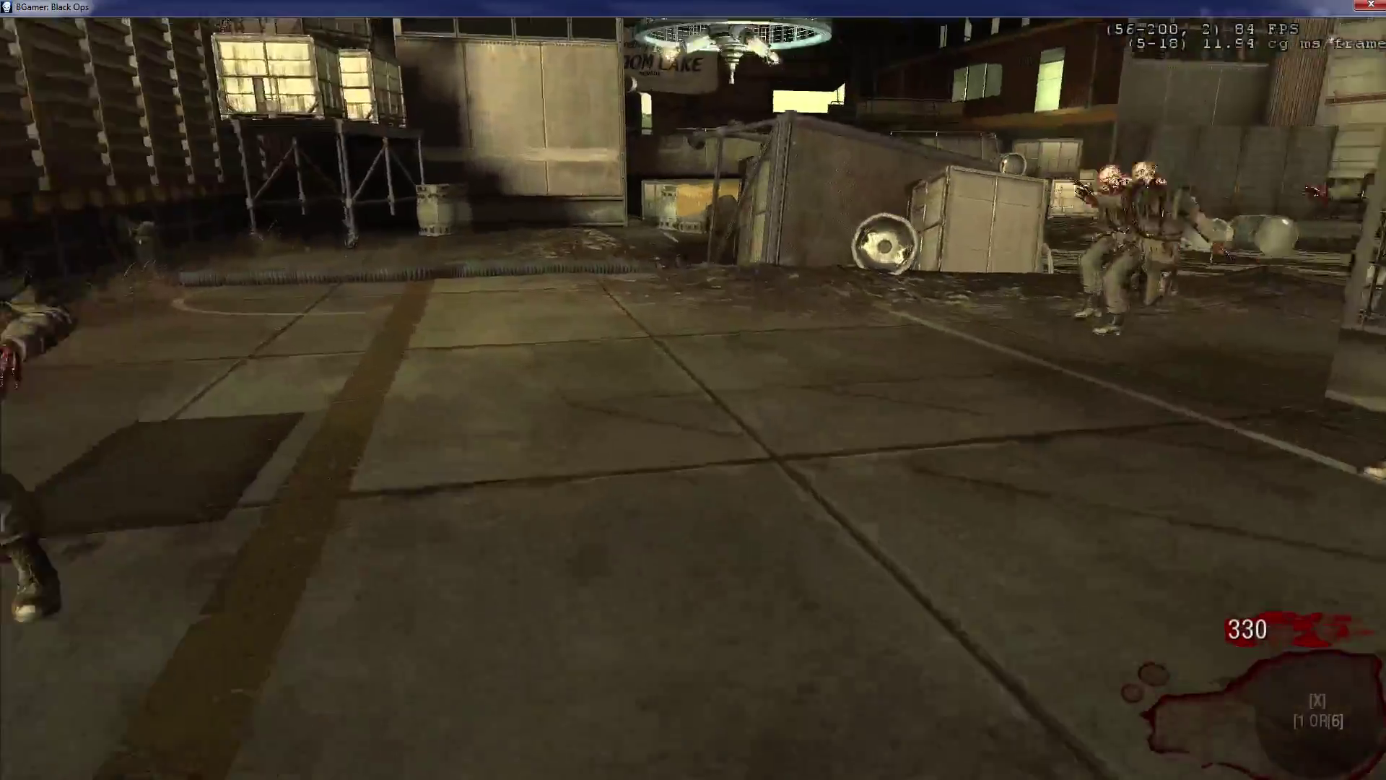
key(w)
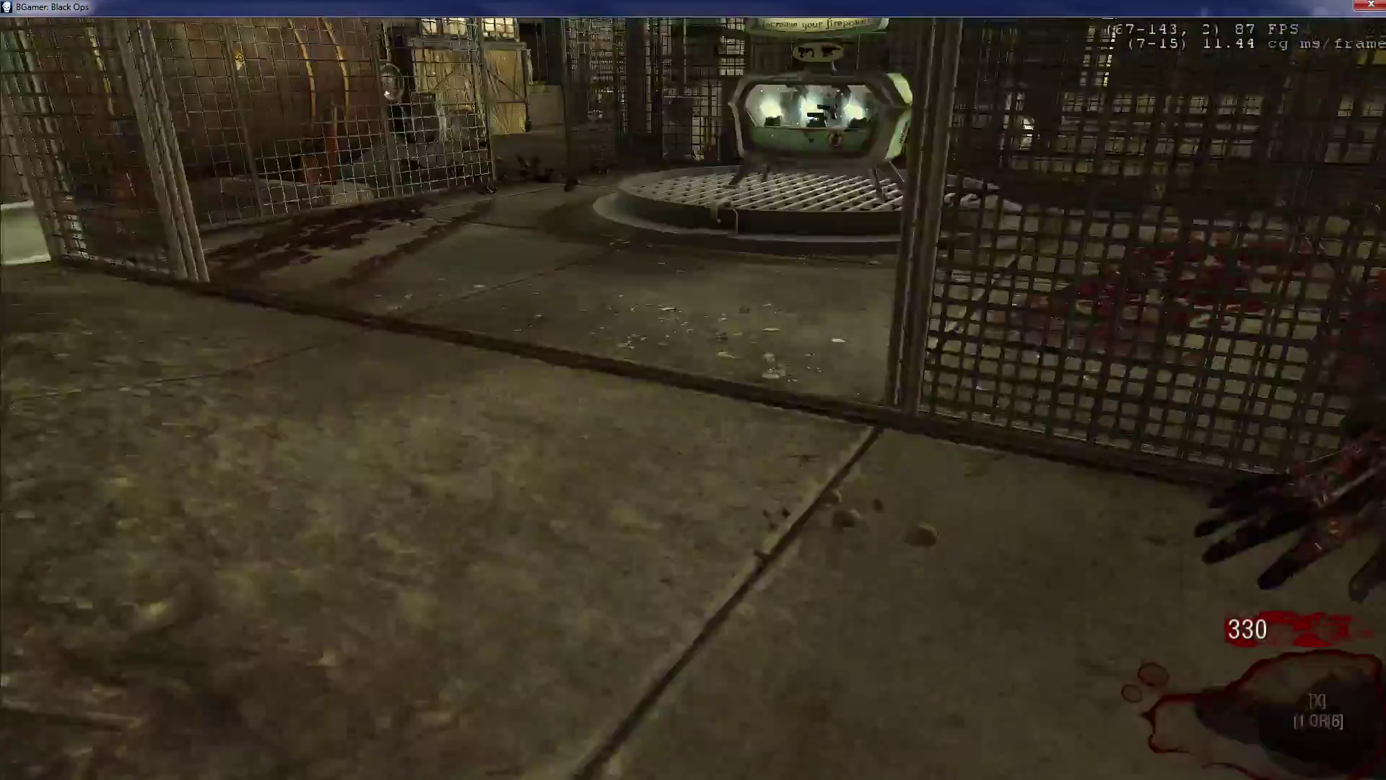
key(f)
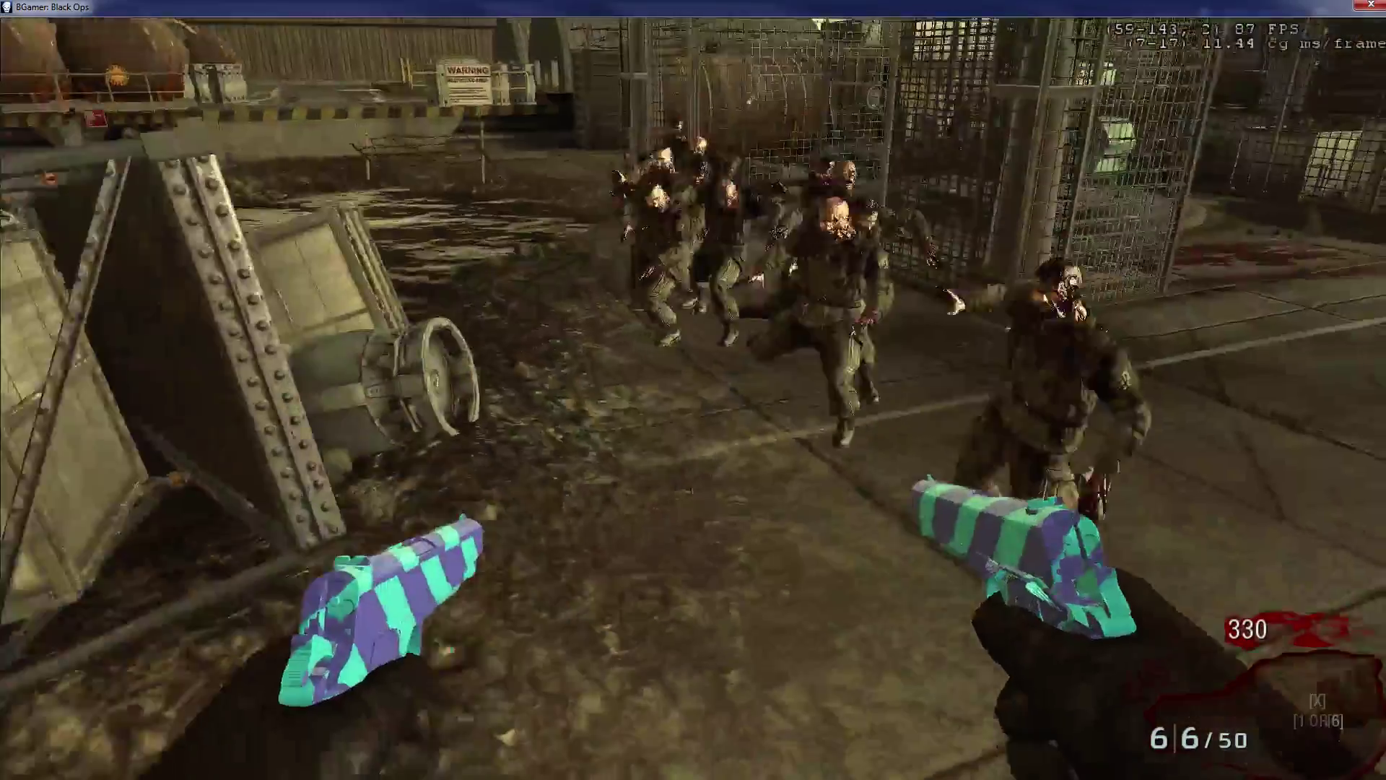
Step: Fire and reload the upgraded dual pistols around the yard and stairs to check the custom camo in game
click(694, 401)
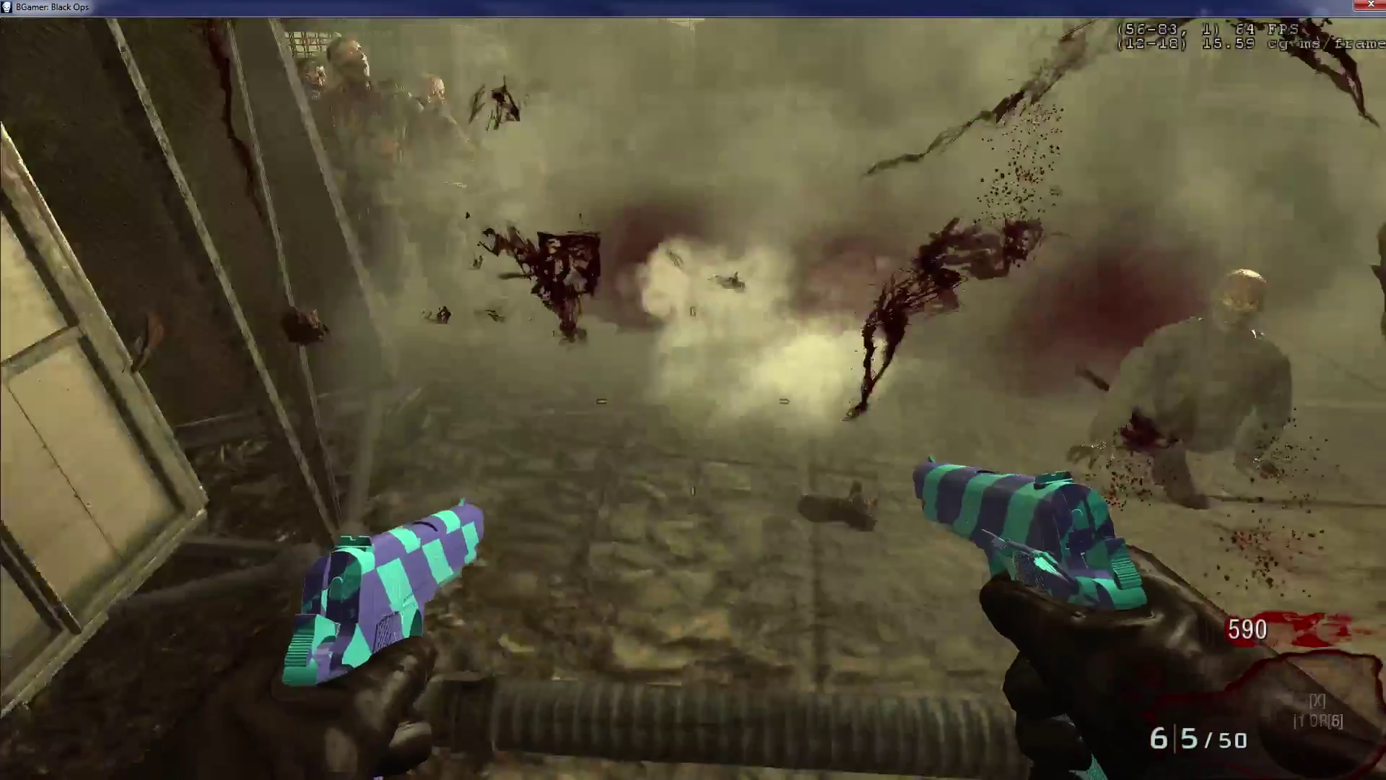
click(693, 400)
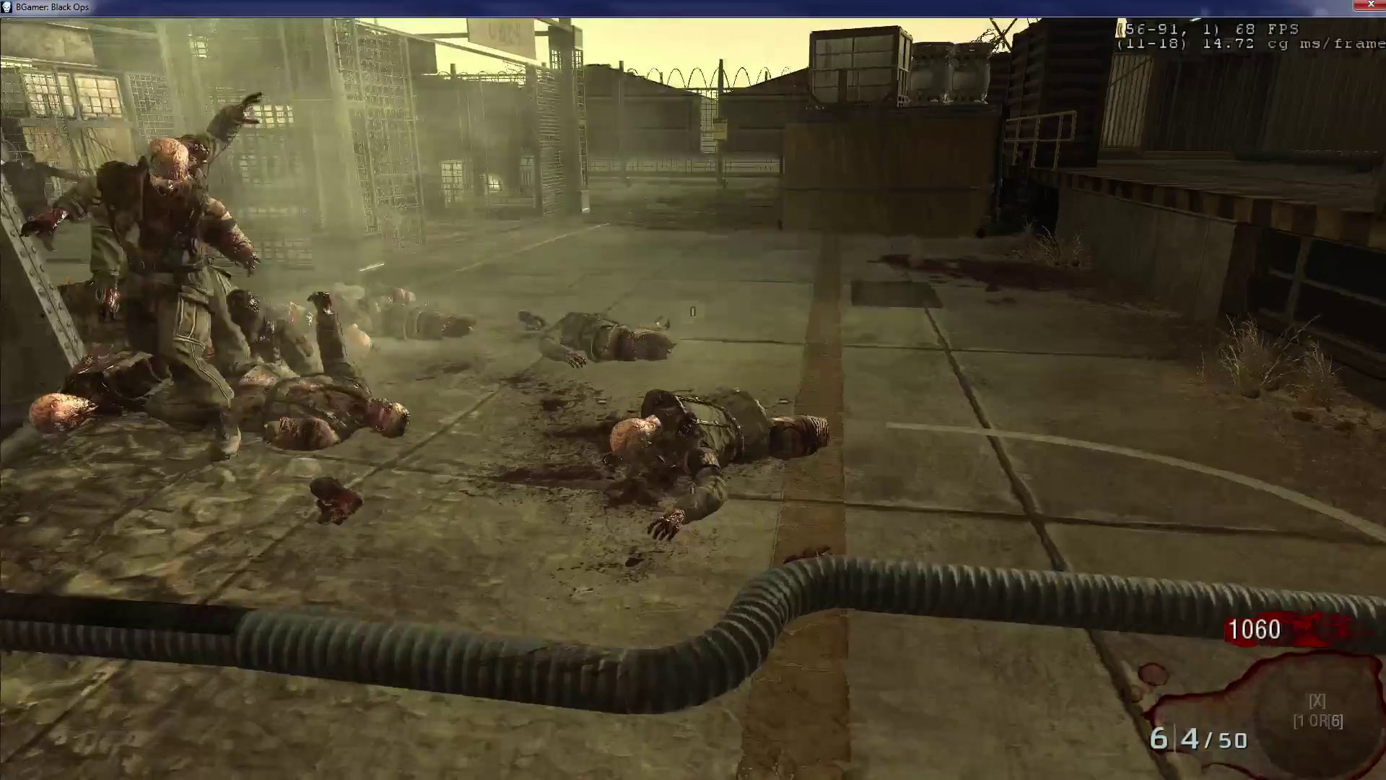
click(693, 401)
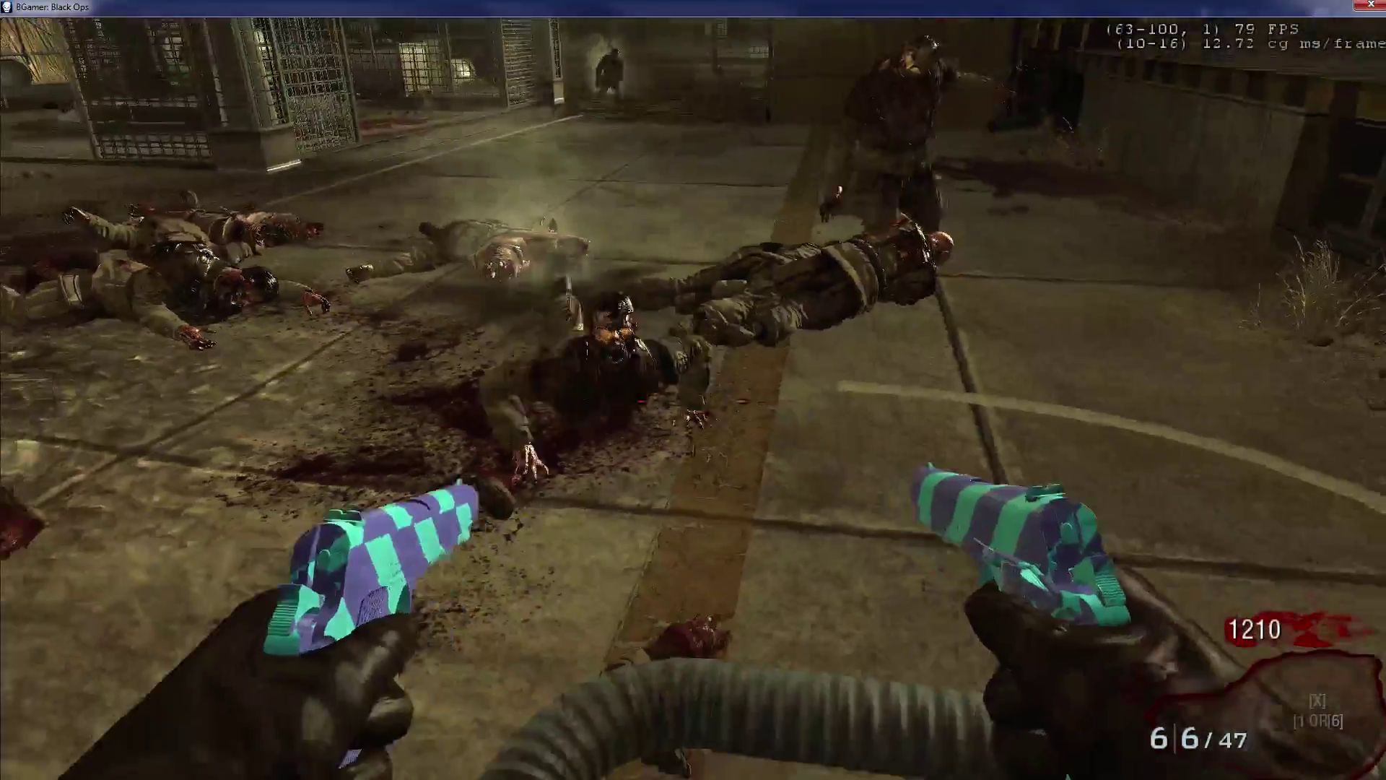
click(693, 401)
key(r)
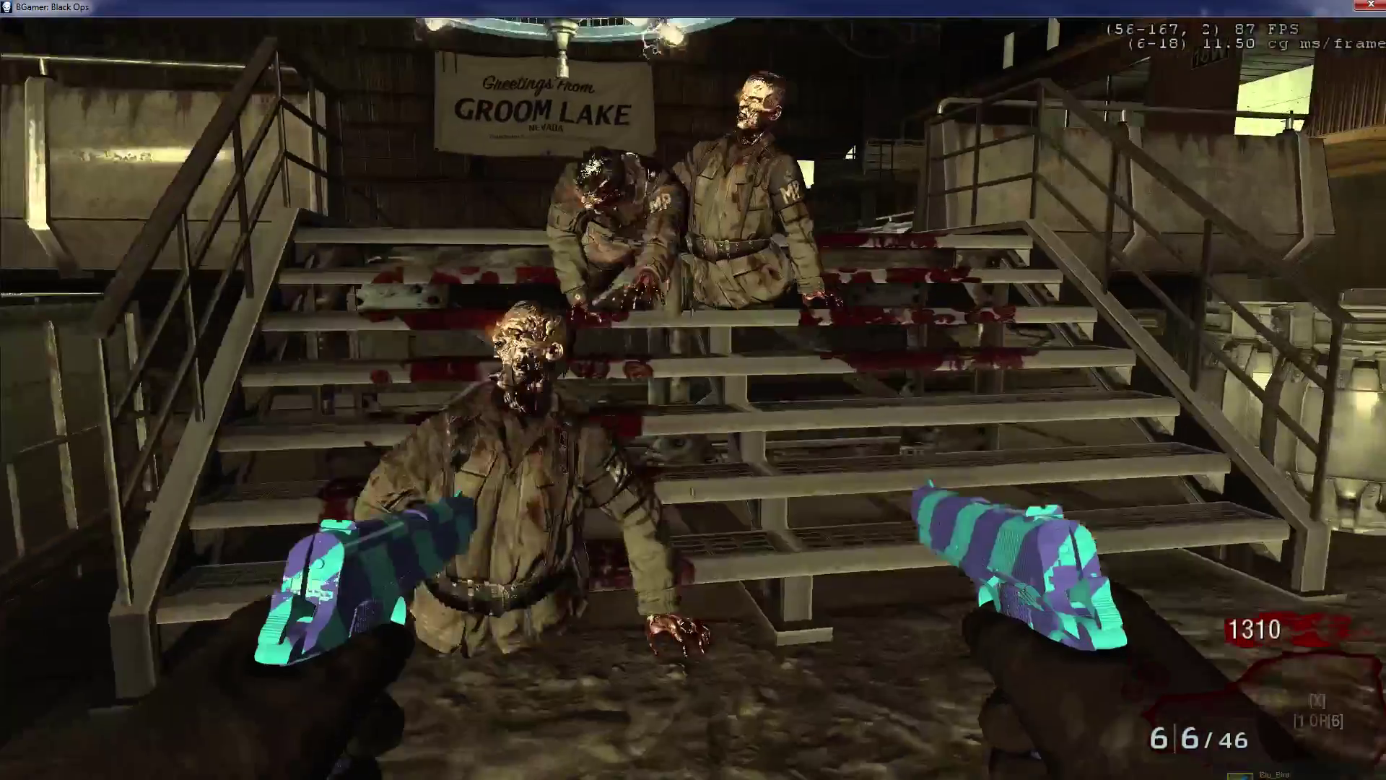
click(694, 400)
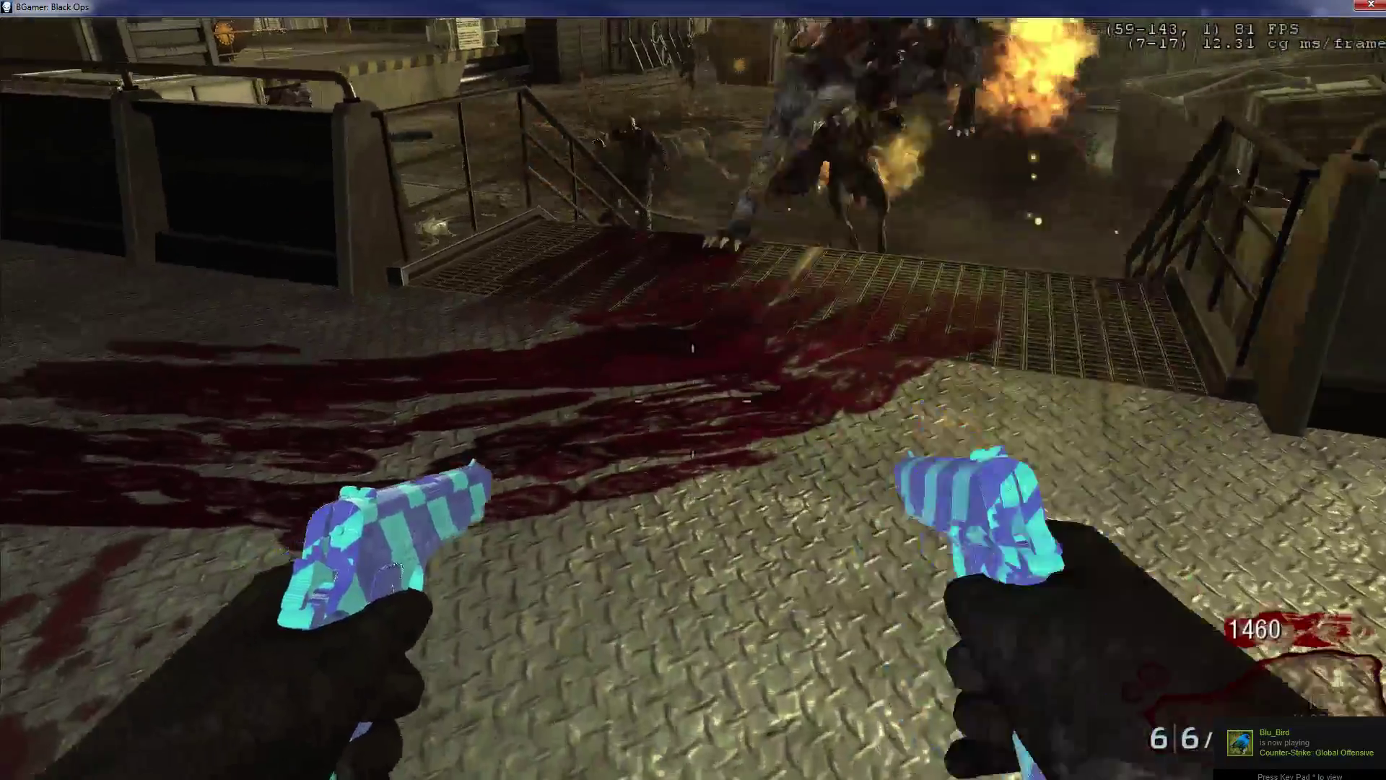
key(r)
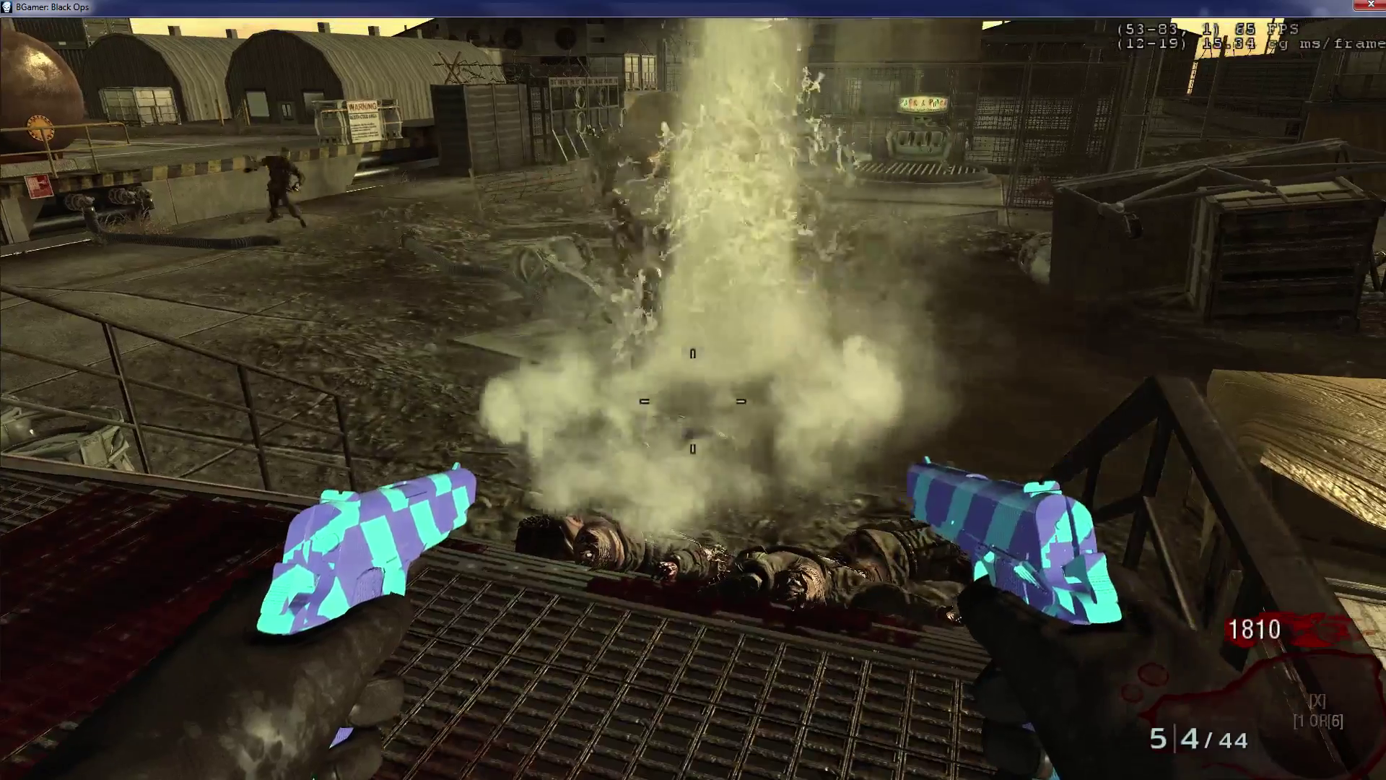
Step: Keep firing and reloading both pistols from the top of the stairs to inspect the camo during the animations
right_click(693, 401)
key(r)
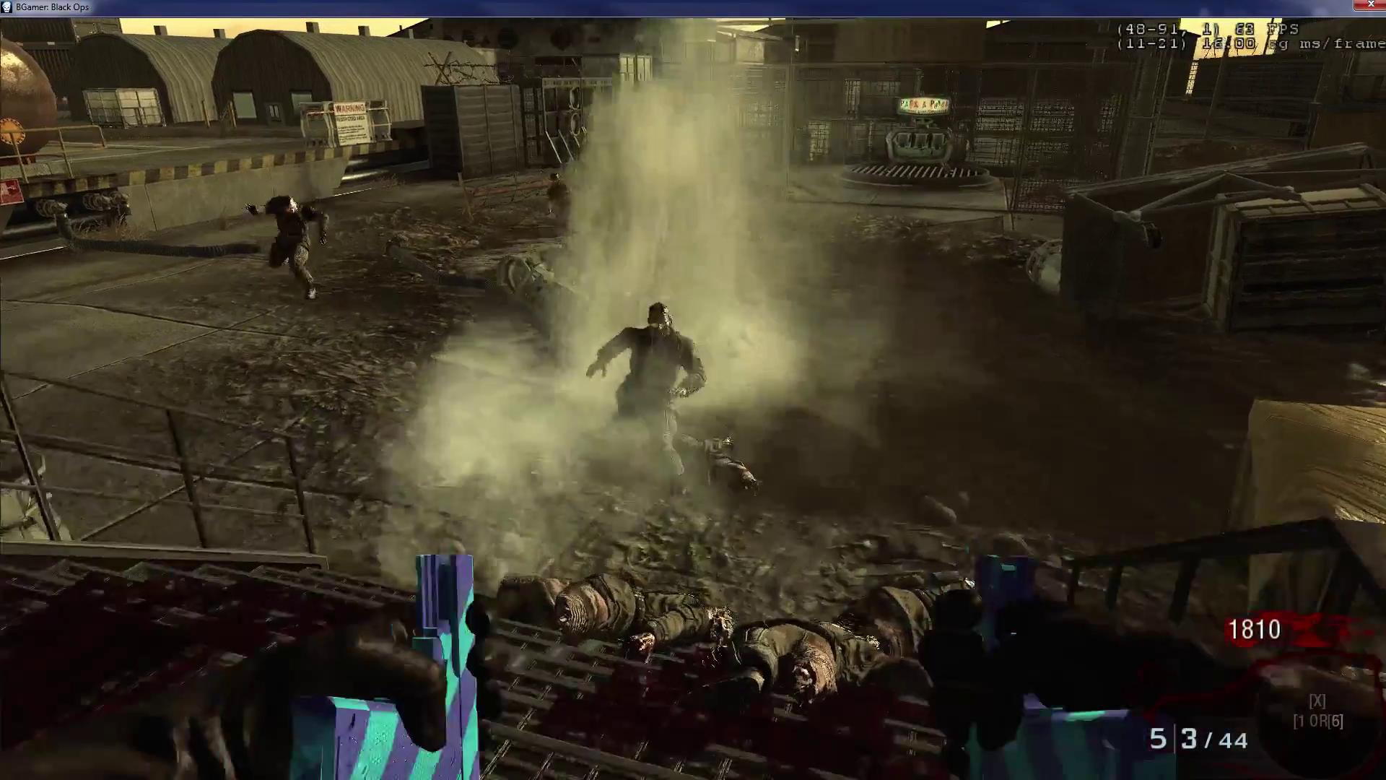
key(r)
click(693, 390)
click(693, 390)
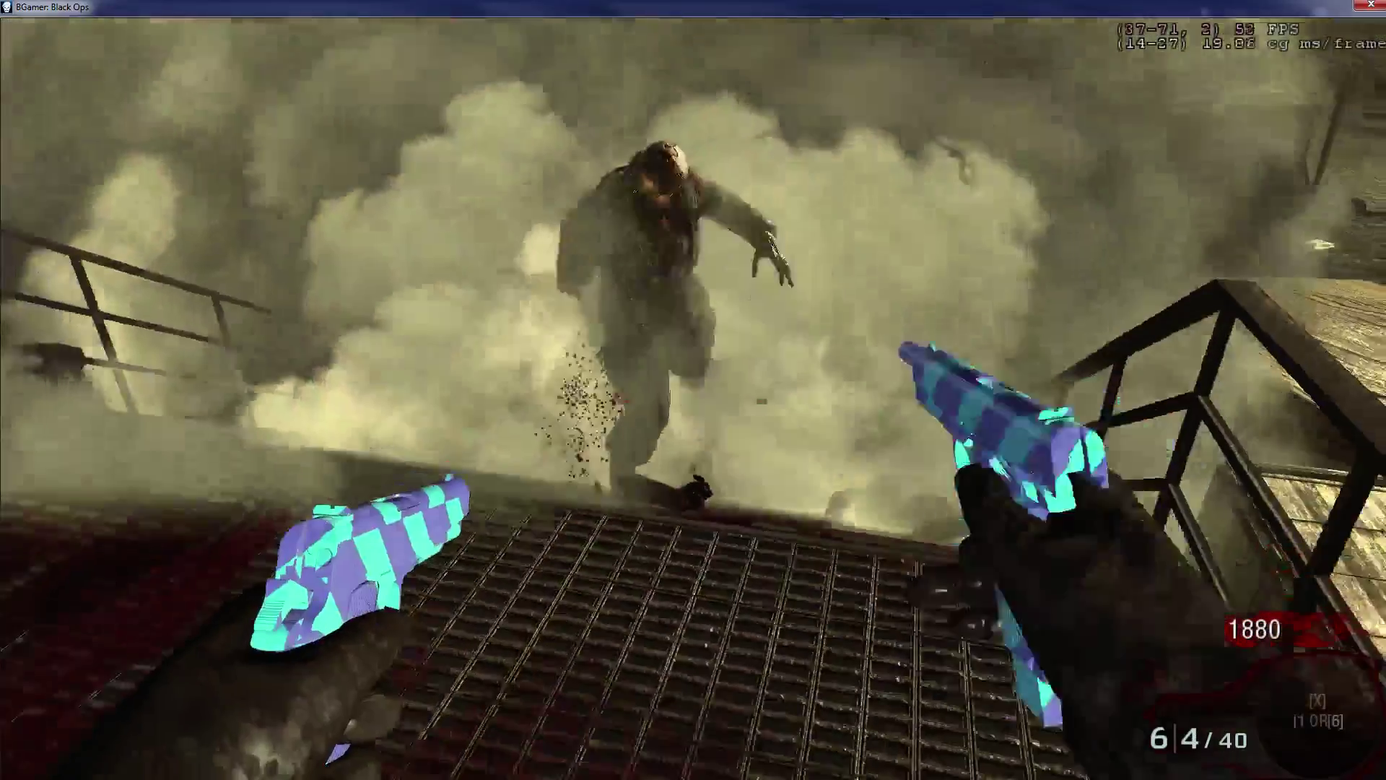
Step: Pause the match and close the Black Ops game window
key(Escape)
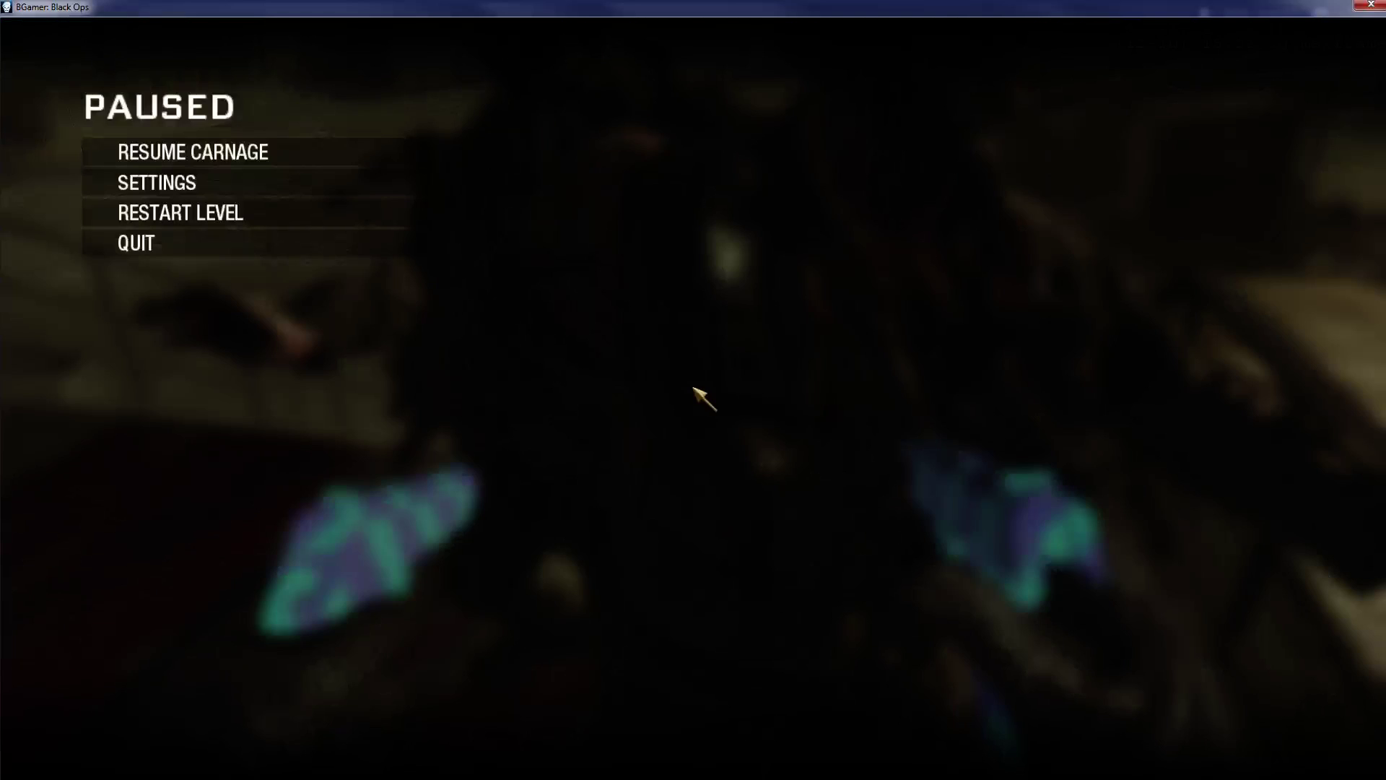
click(1377, 4)
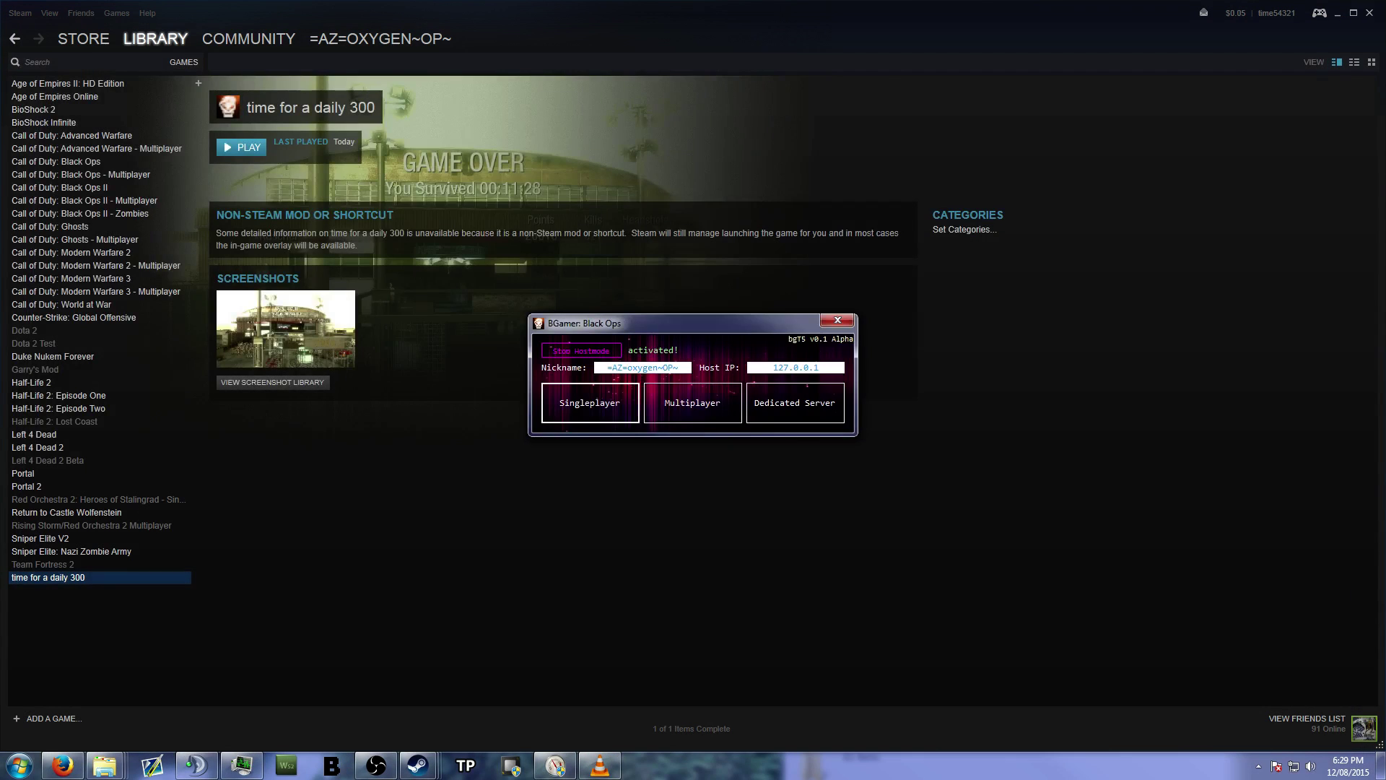